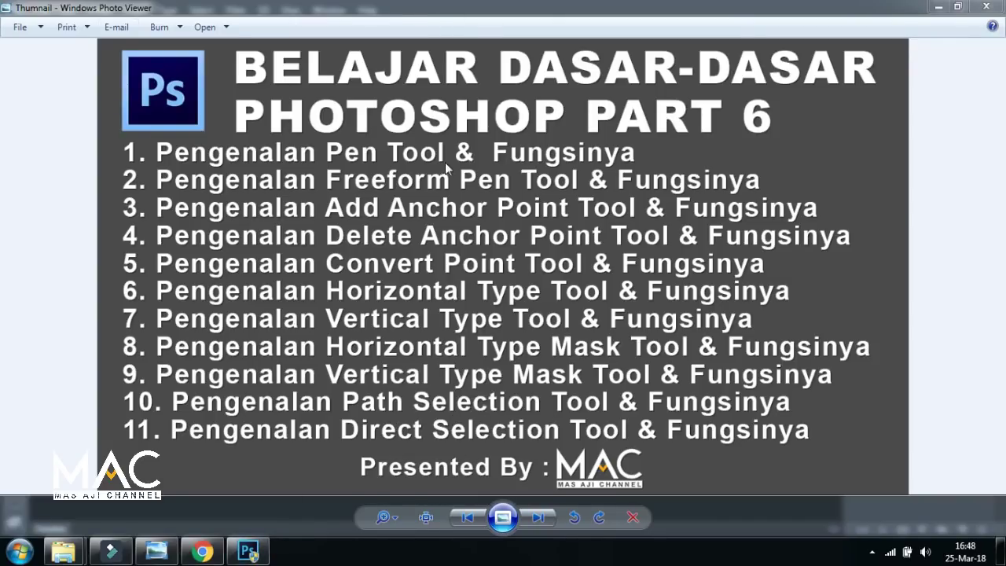
In Chrome, view the Pen Tool and beginner Photoshop tutorial tabs, then return to the channel home page
left_click(203, 551)
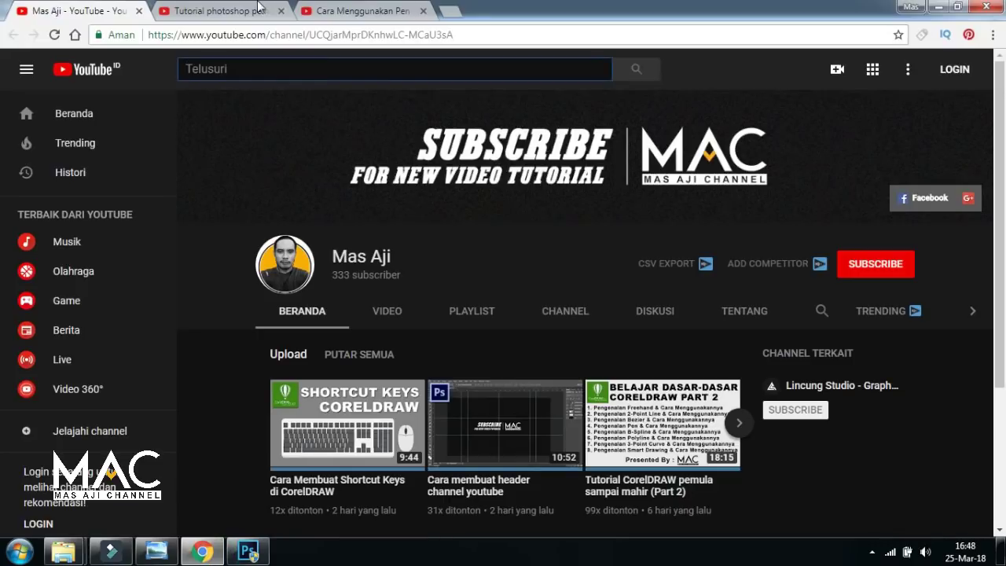
left_click(365, 8)
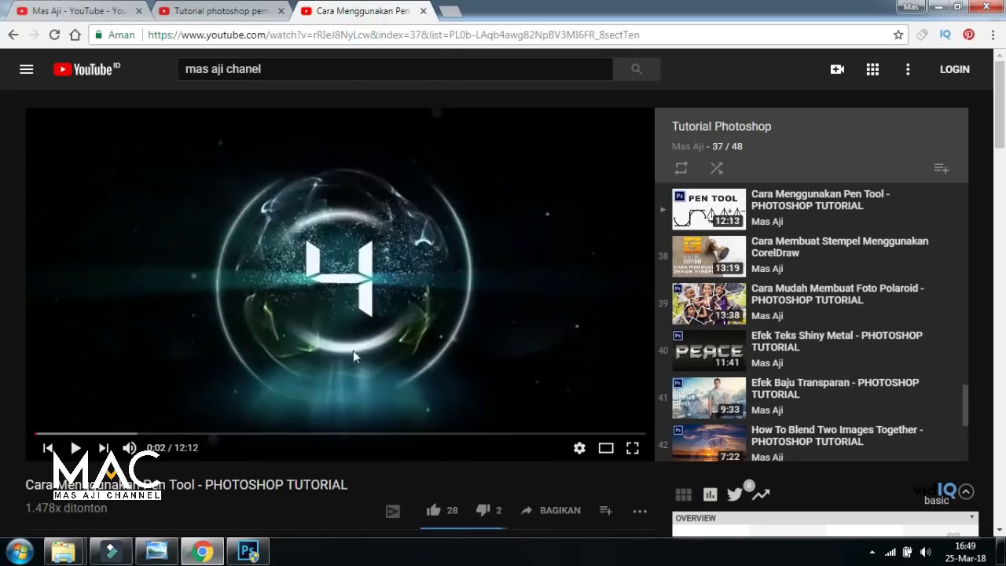
scroll(390, 471, "down", 1)
scroll(303, 415, "up", 1)
left_click_drag(27, 485, 332, 485)
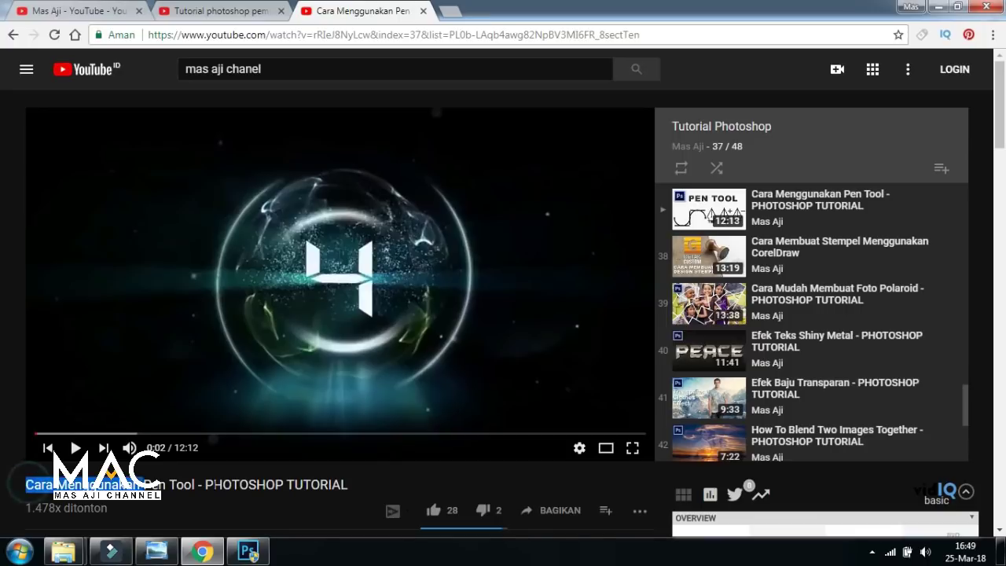
left_click(206, 10)
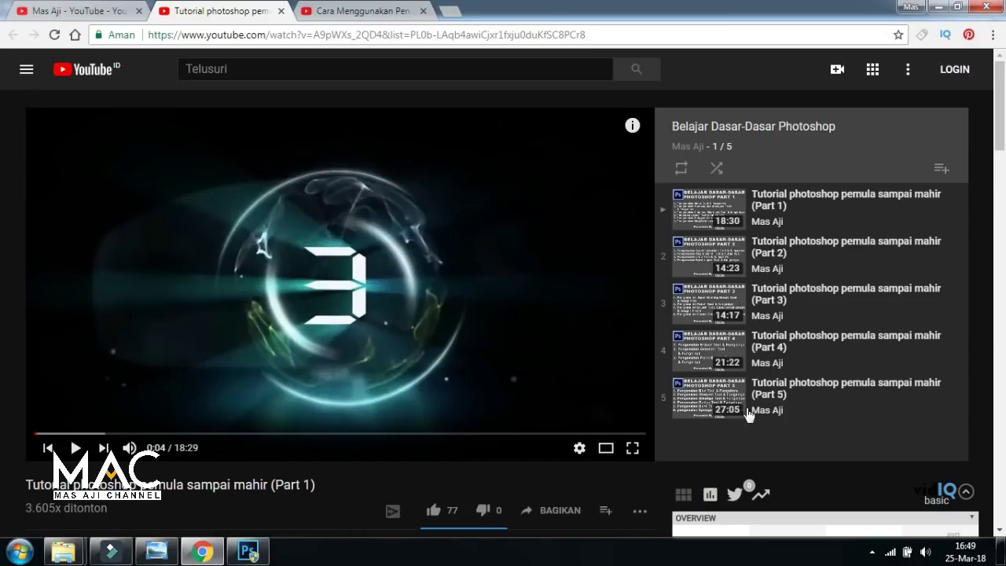
left_click(363, 10)
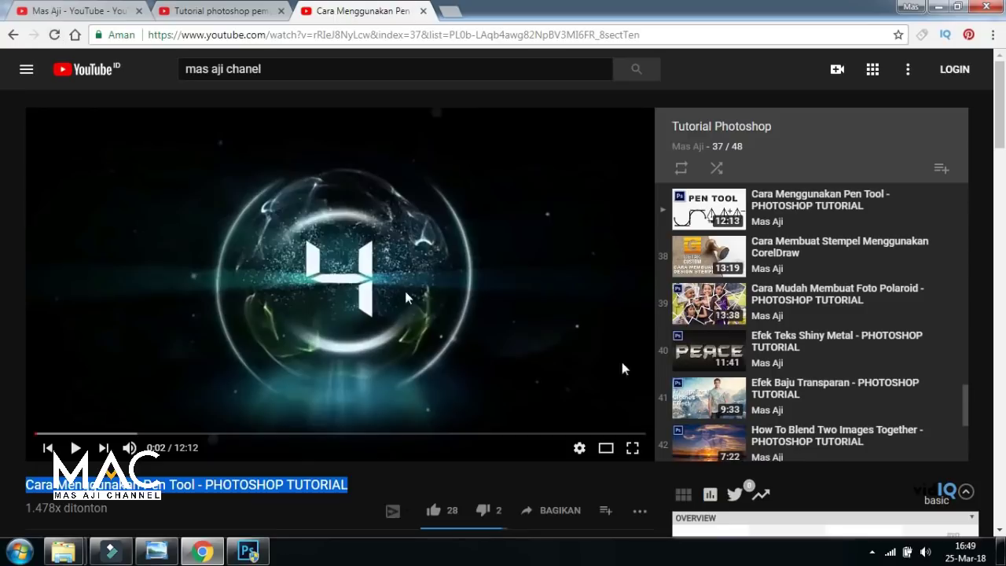
left_click(79, 7)
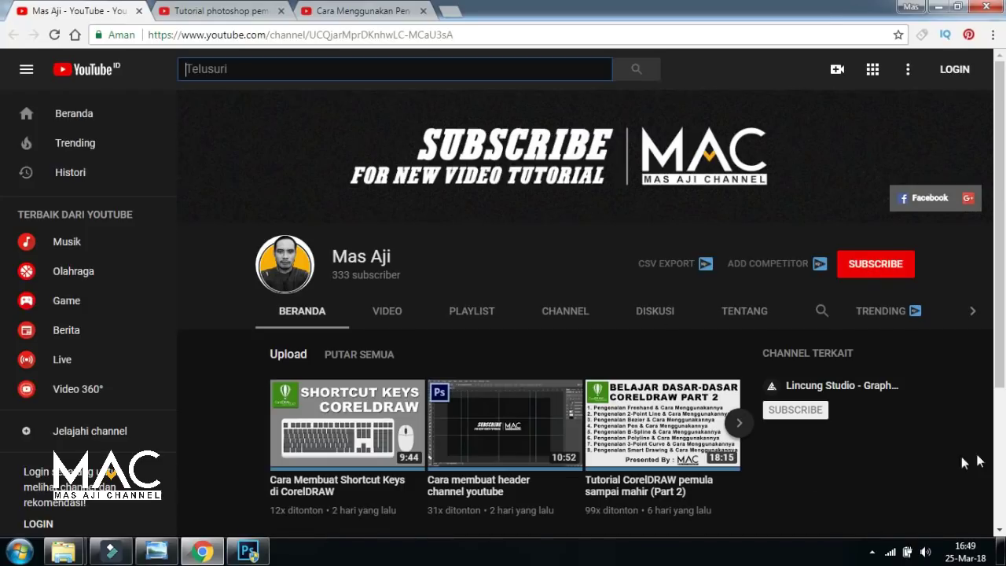
Bring Photoshop forward, browse the Pen, Type and Path Selection flyouts, and choose the standard Pen Tool
left_click(247, 554)
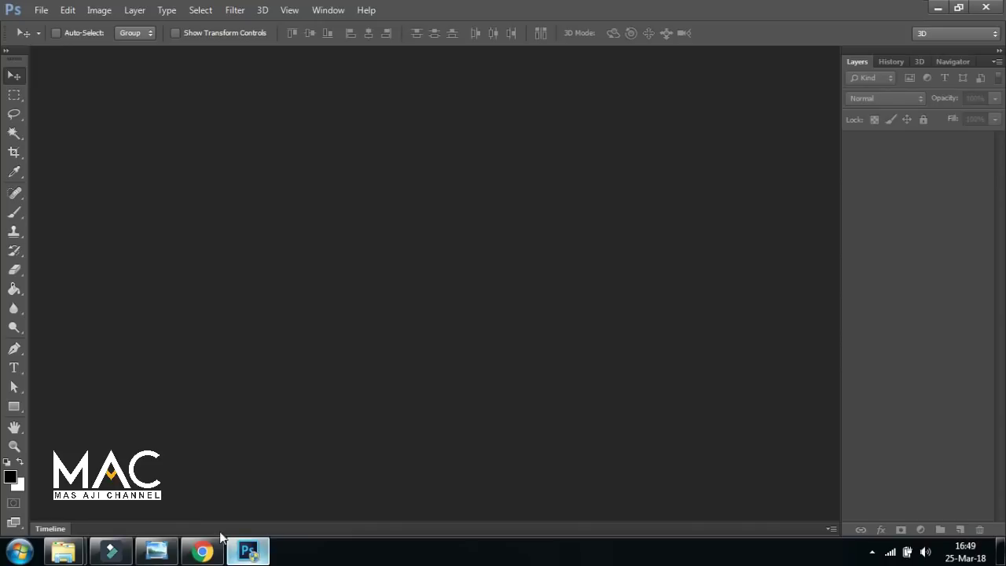
left_click(16, 351)
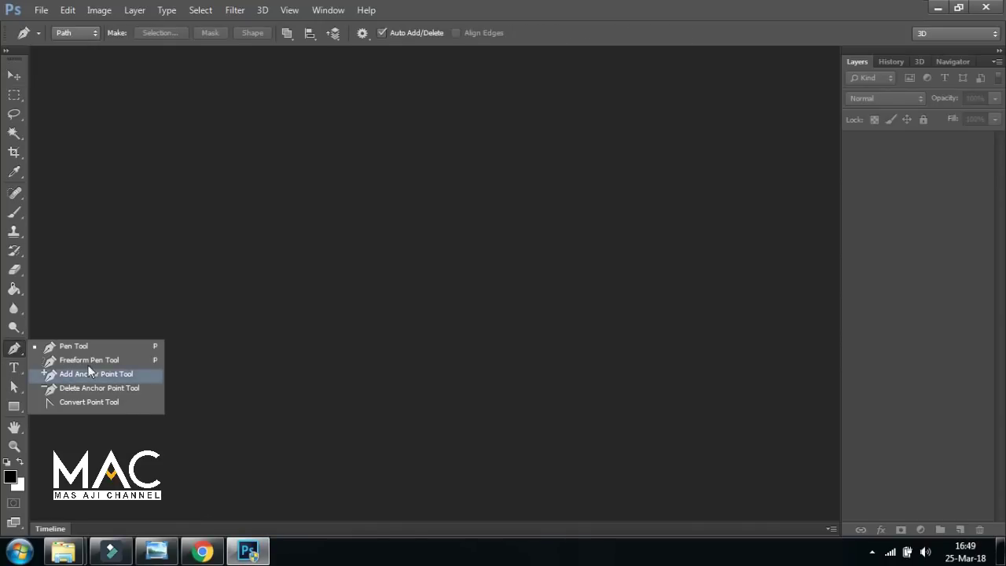
left_click(98, 347)
left_click(13, 350)
left_click(14, 370)
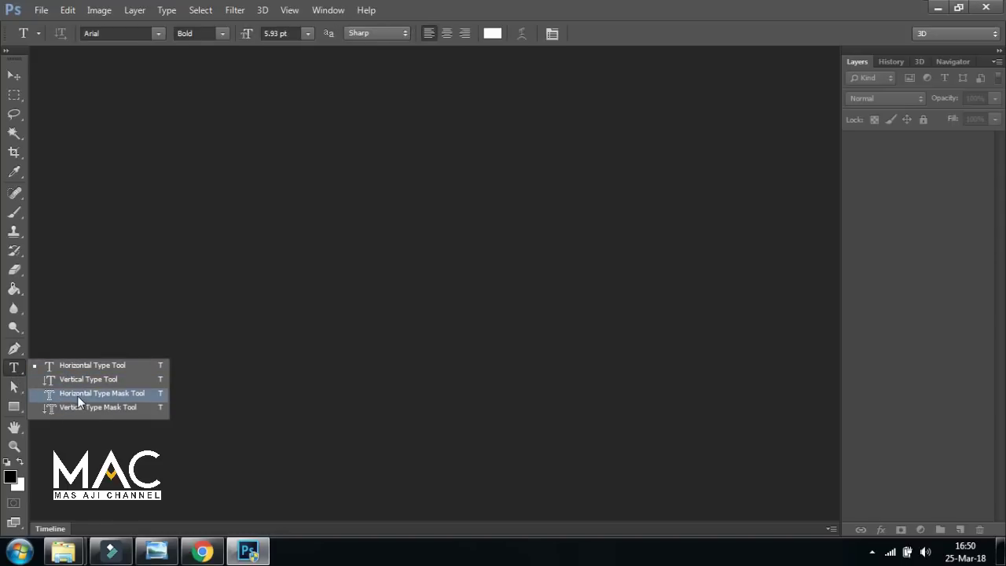
left_click(13, 387)
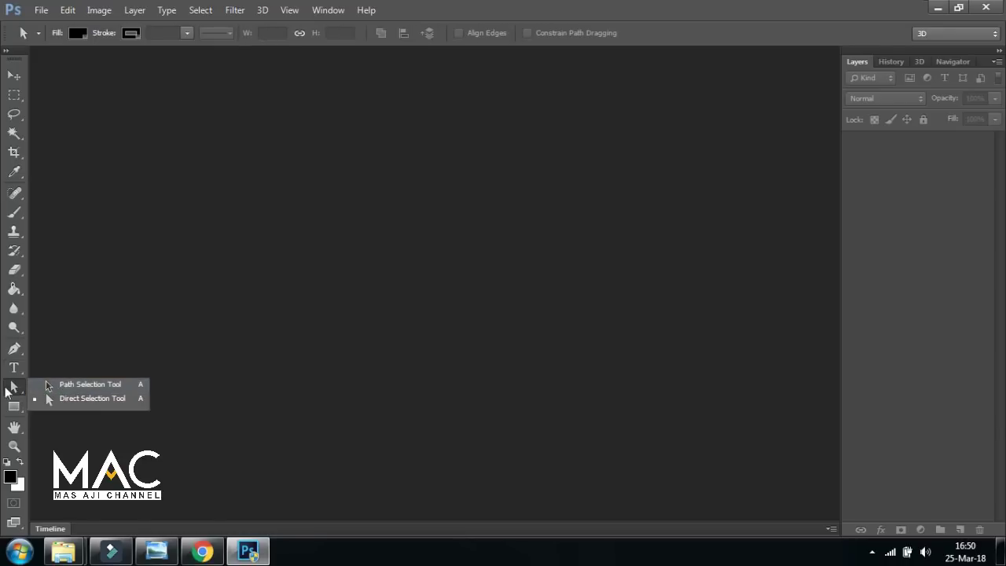
left_click(13, 348)
left_click(85, 346)
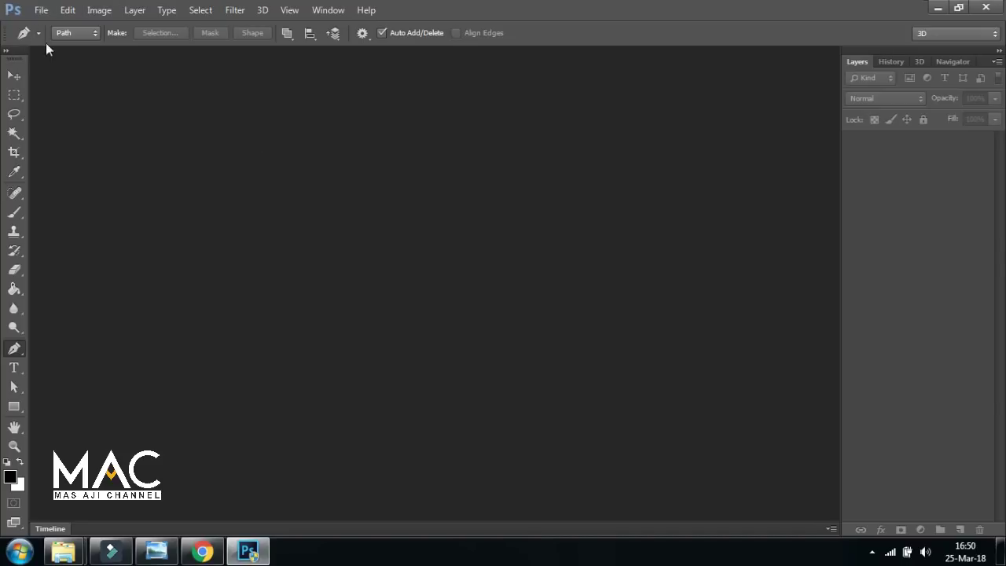
left_click(14, 76)
Open Patrick_Star_2.jpg with File > Open and shift its document window right
left_click(40, 10)
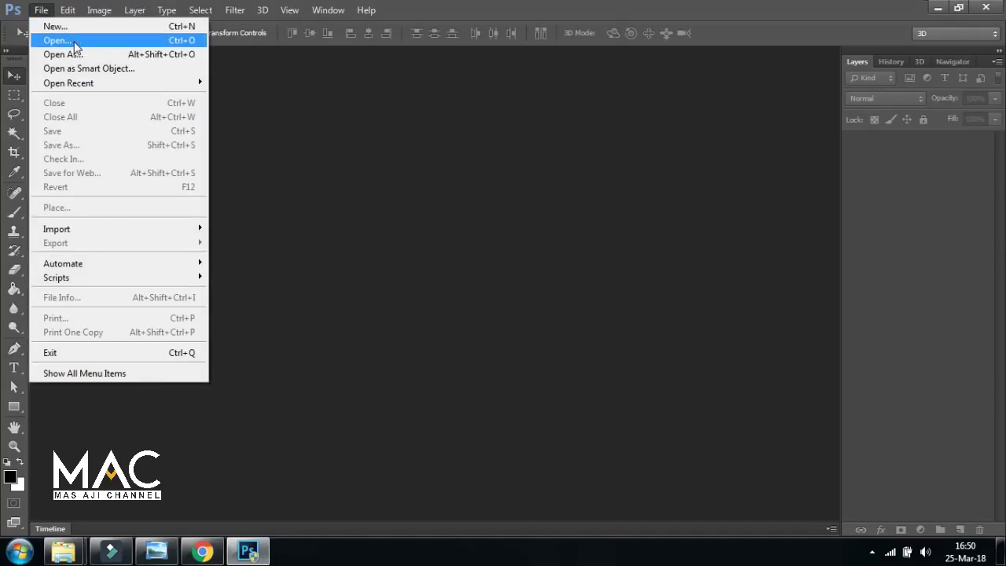
left_click(57, 40)
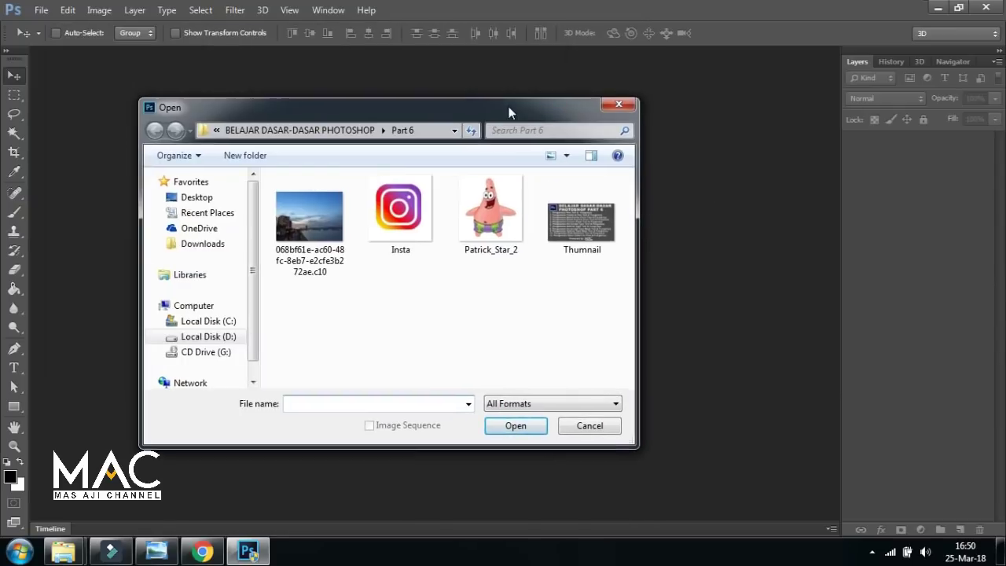
left_click(491, 200)
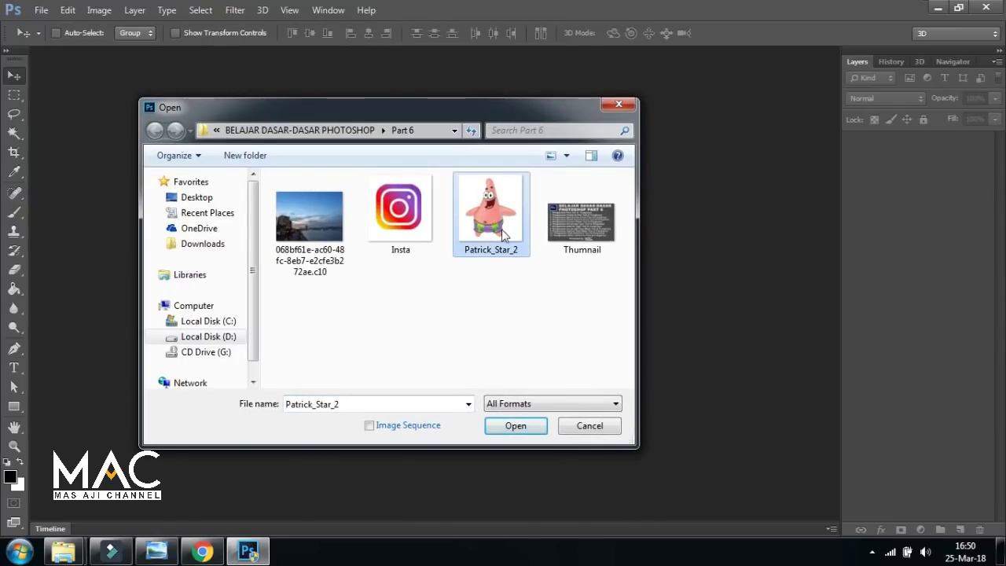
left_click(517, 426)
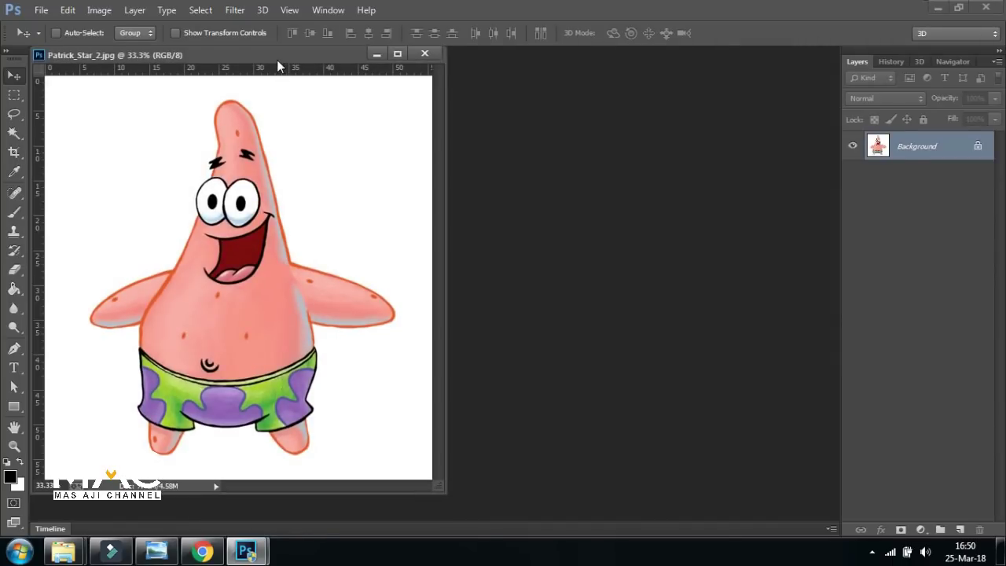
mouse_move(277, 67)
left_mouse_down()
mouse_move(419, 57)
mouse_move(354, 55)
left_mouse_up()
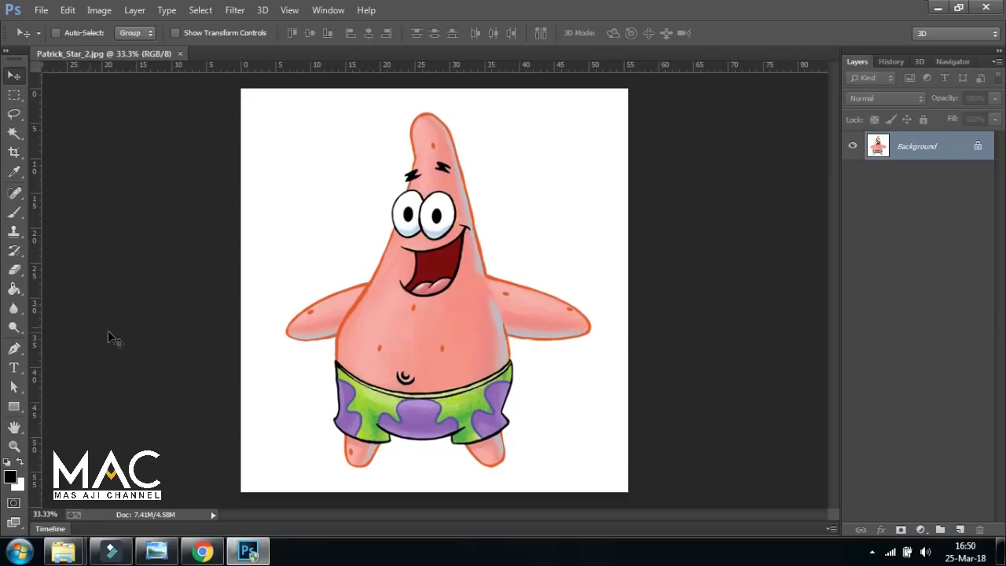
Select the Pen Tool and set its options-bar drawing mode to Shape
left_click(15, 350)
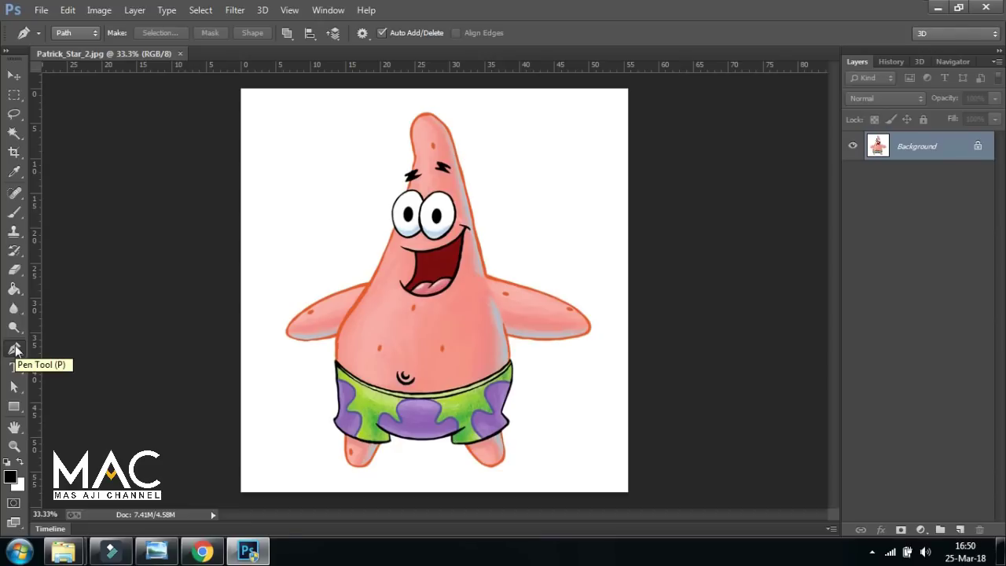
left_click(93, 35)
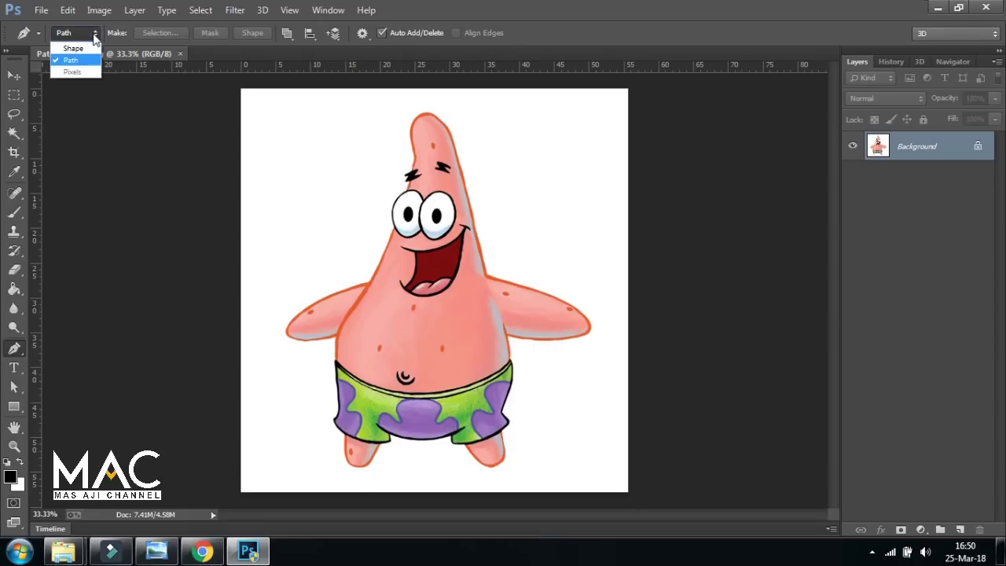
left_click(78, 60)
left_click(86, 37)
left_click(82, 61)
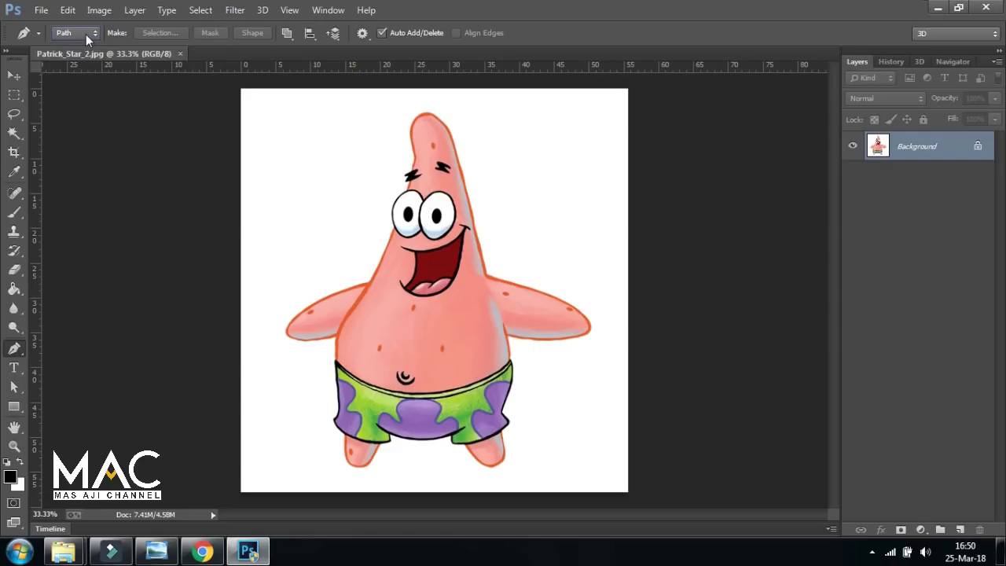
left_click(86, 35)
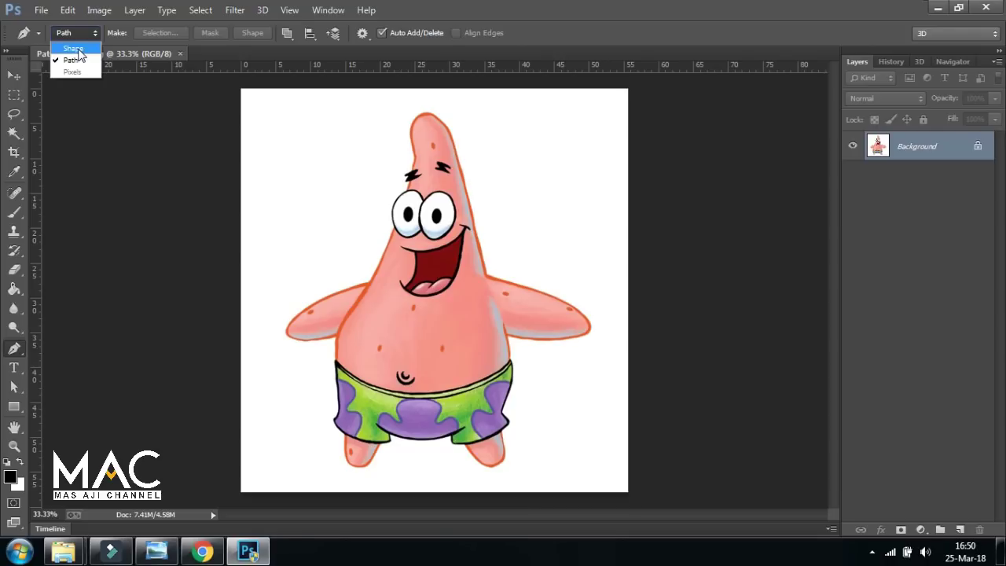
left_click(73, 48)
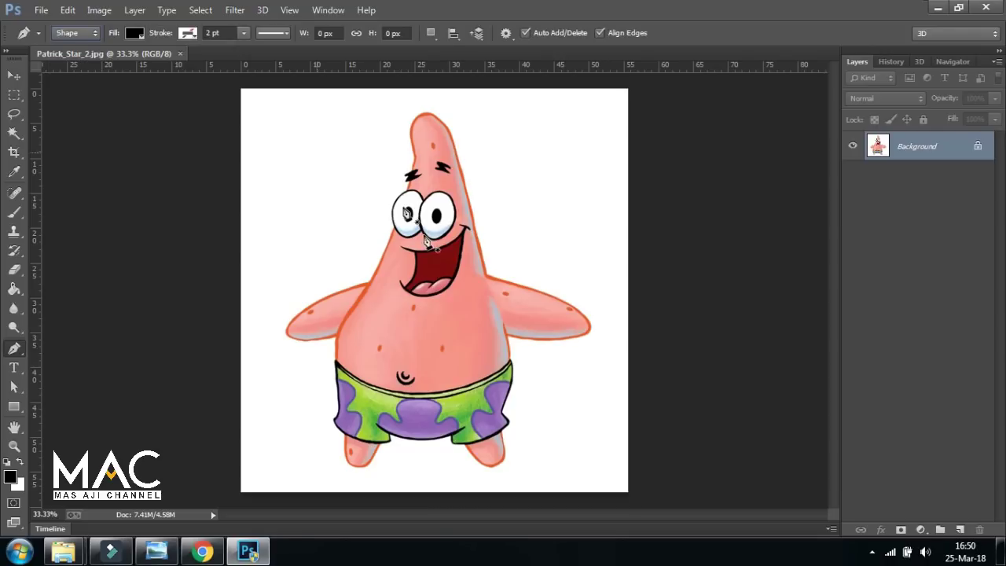
Trace shape anchors up the head's left edge, over the tip and around the right arm
left_click(367, 281)
left_click(396, 227)
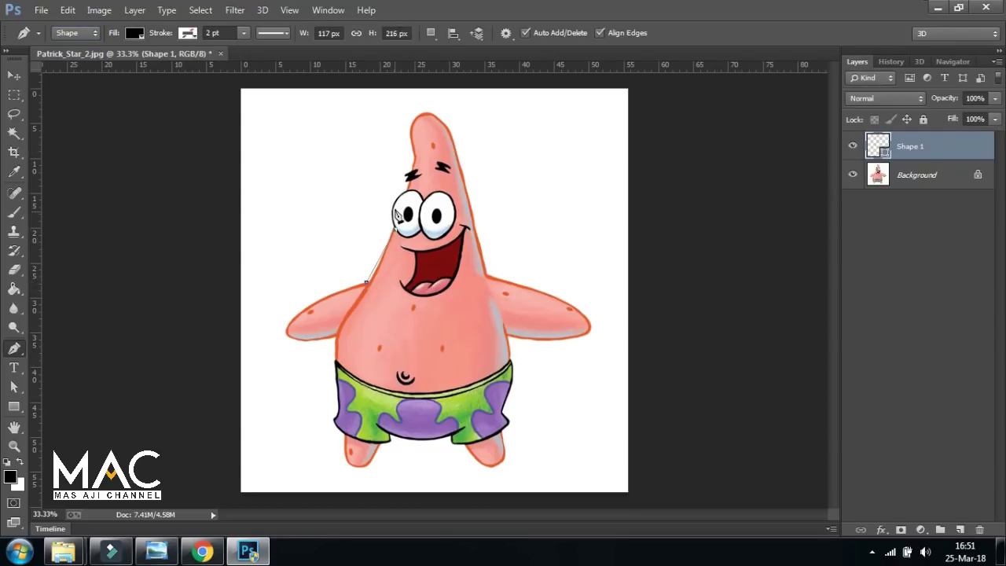
left_click(395, 206)
left_click(406, 194)
left_click(414, 158)
left_click(419, 114)
left_click(444, 122)
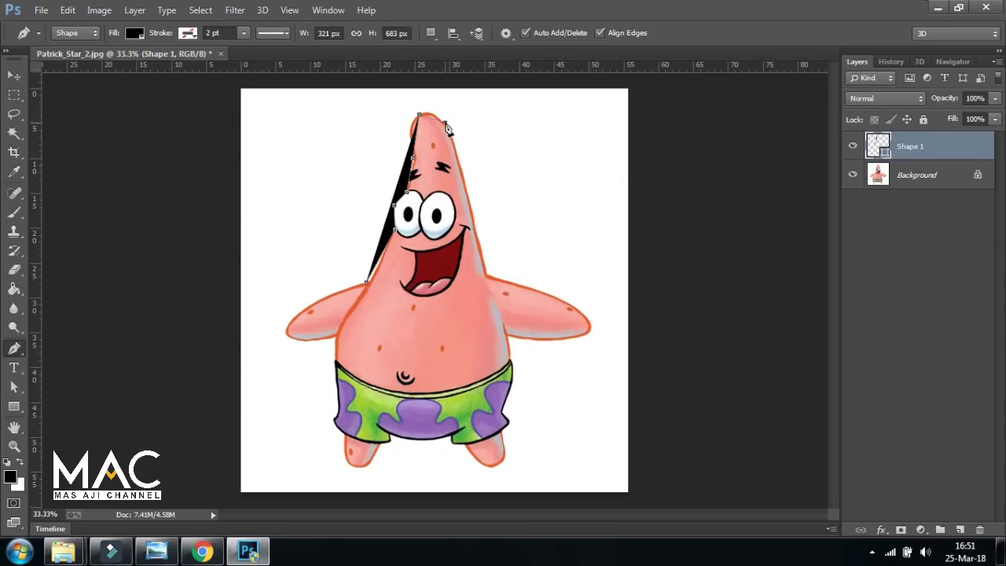
left_click(455, 148)
left_click(483, 273)
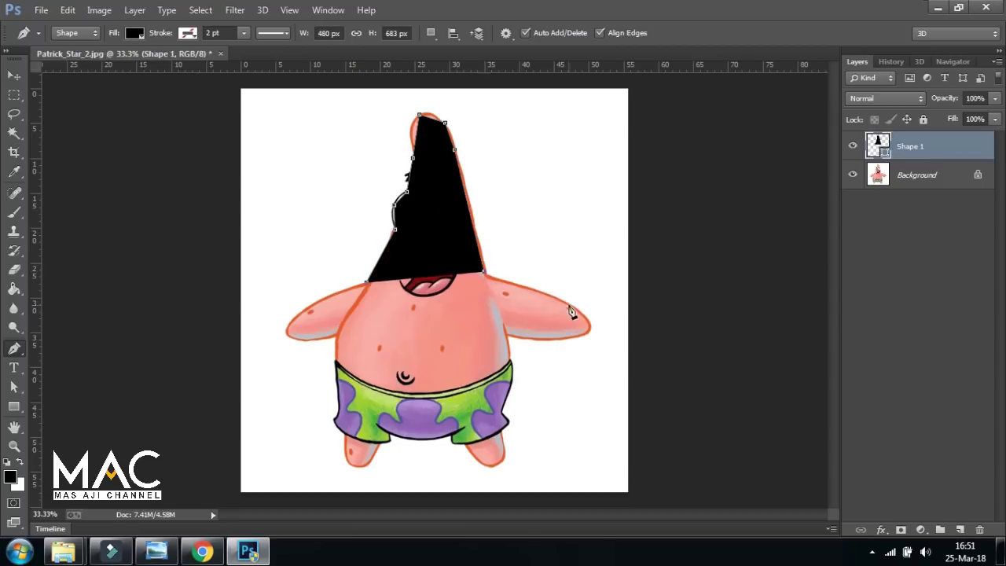
left_click(576, 309)
left_click(589, 329)
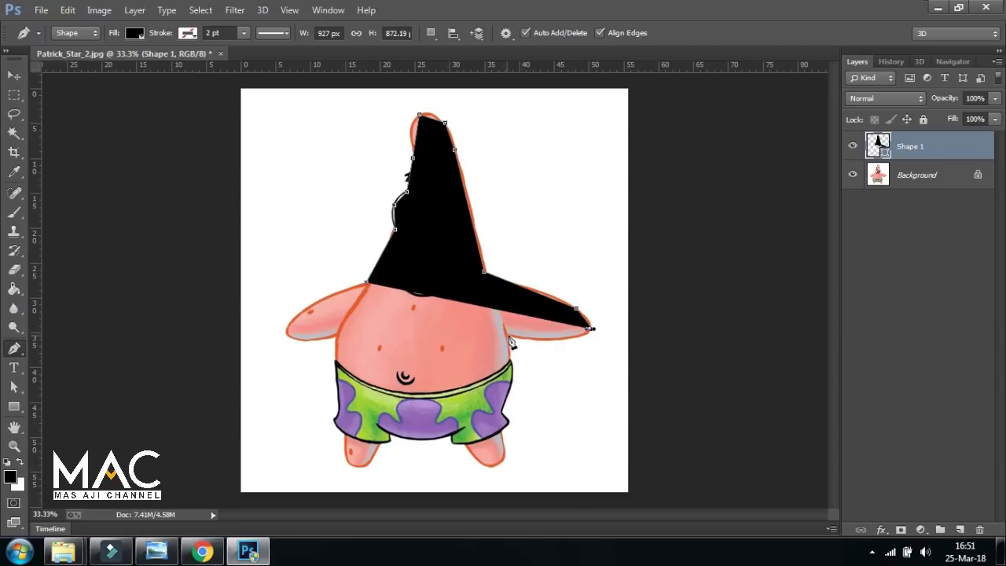
left_click(508, 335)
Continue the shape outline down the right leg, along the shorts, and up the left leg and arm
left_click(507, 357)
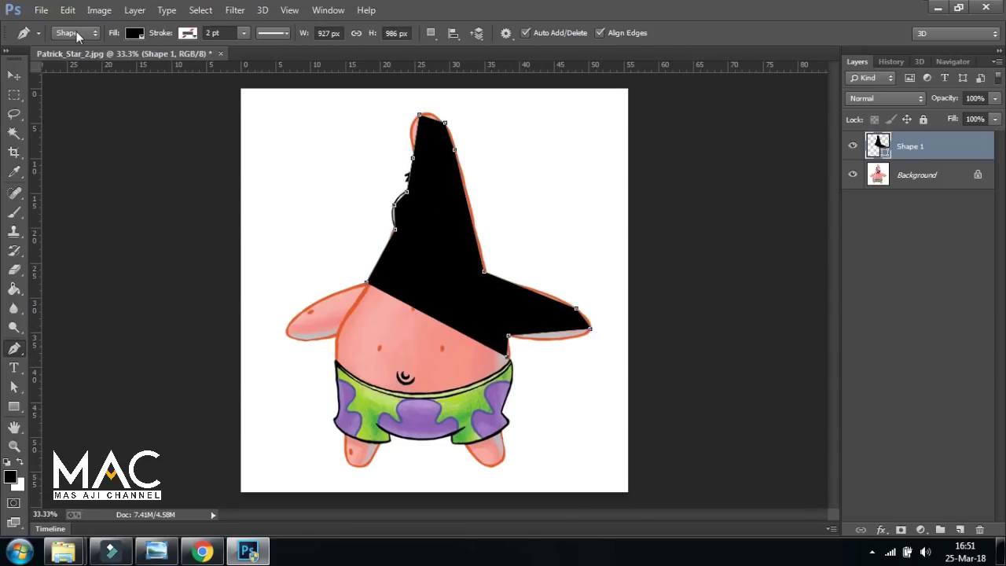
left_click(510, 381)
left_click(501, 431)
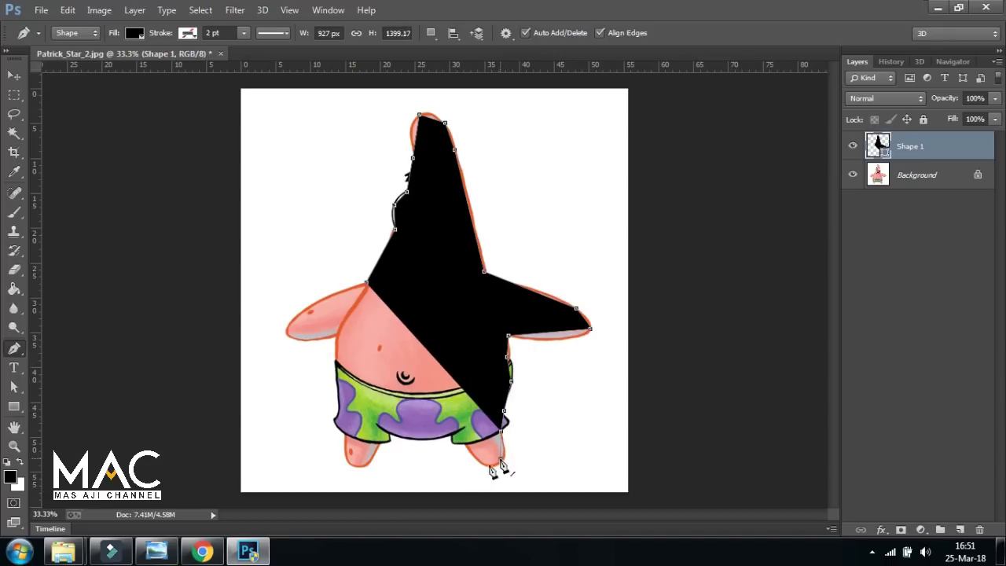
left_click(498, 455)
left_click(463, 443)
left_click(448, 435)
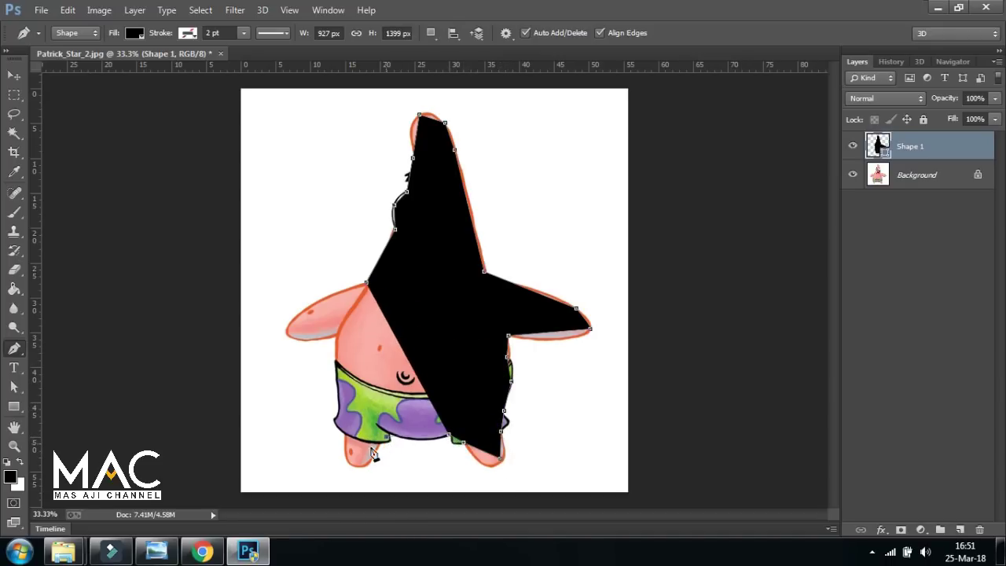
left_click(386, 438)
left_click(379, 444)
left_click(356, 464)
left_click(341, 445)
left_click(330, 422)
left_click(335, 391)
left_click(334, 345)
left_click(299, 337)
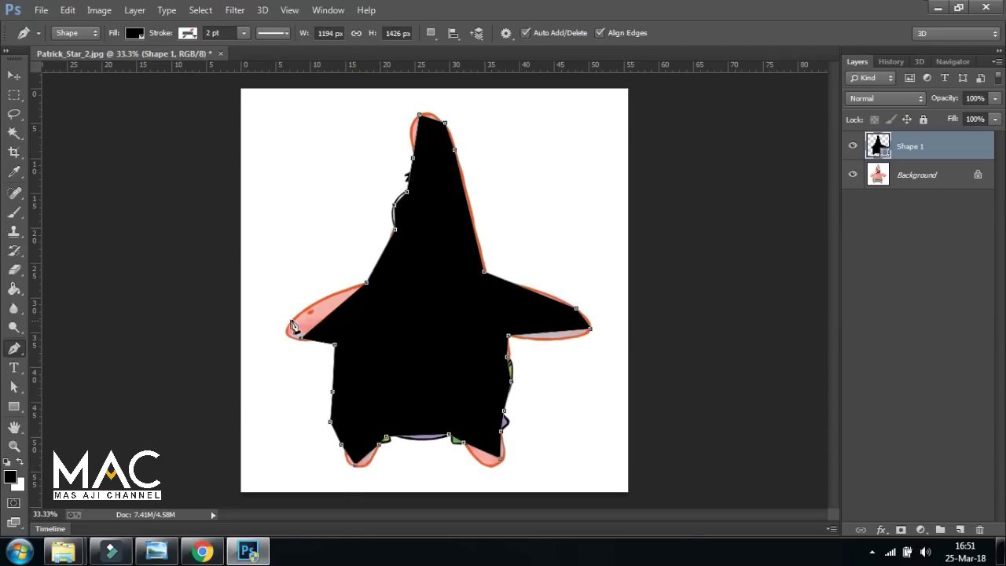
left_click(292, 320)
left_click(341, 294)
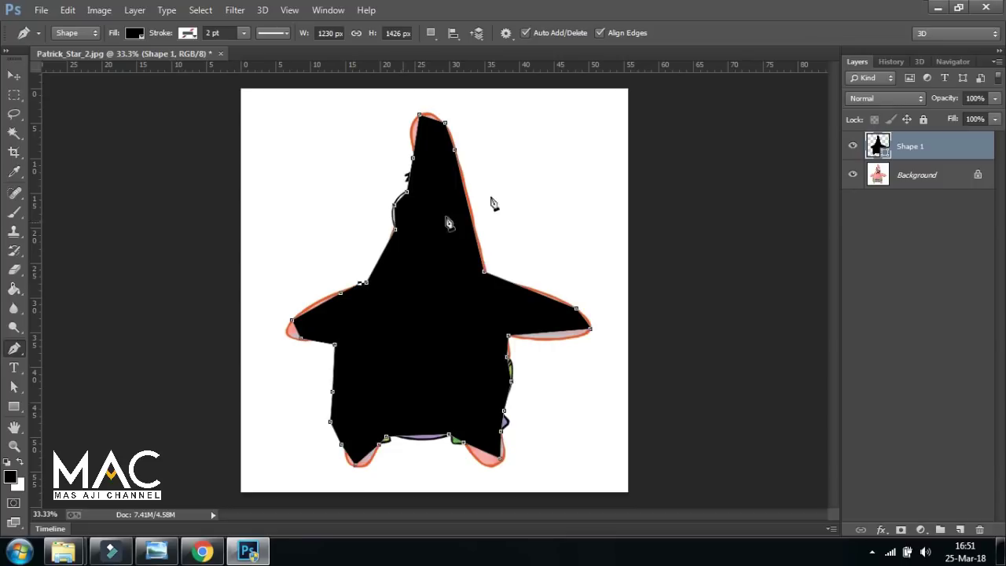
Switch the Pen to Path mode and drag the Shape 1 layer to the trash
right_click(15, 351)
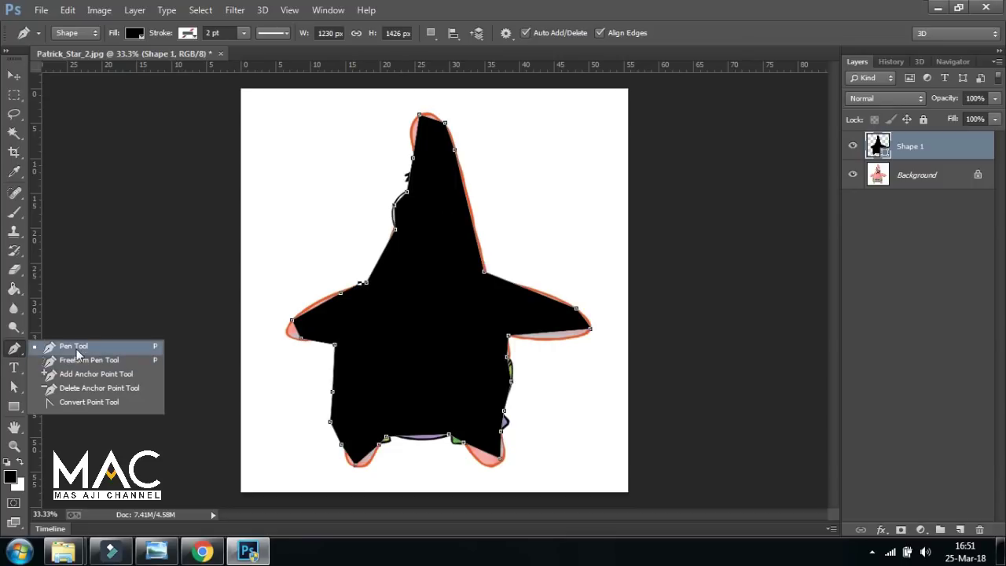
left_click(75, 346)
left_click(81, 37)
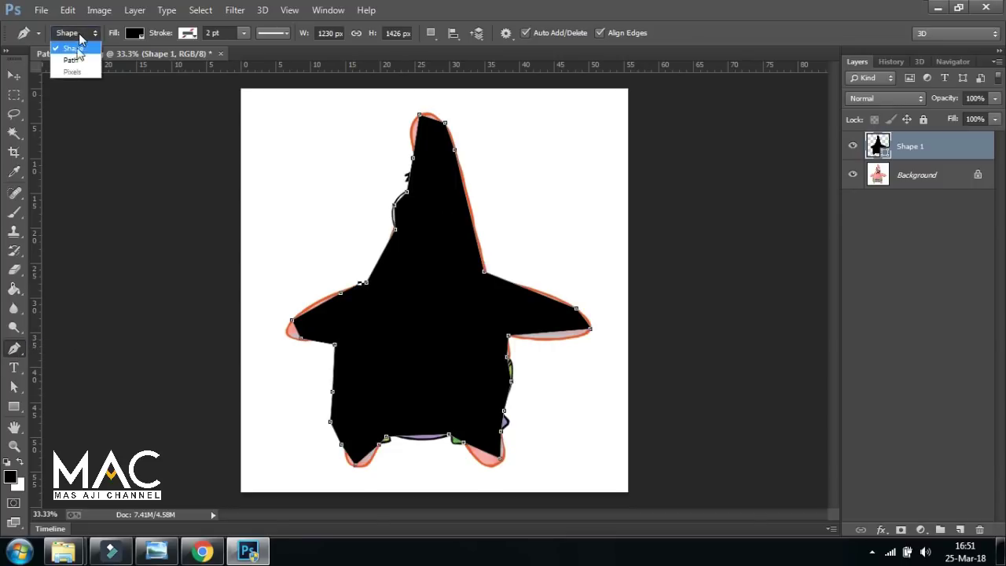
left_click(79, 60)
left_click(14, 75)
left_click_drag(921, 150, 981, 523)
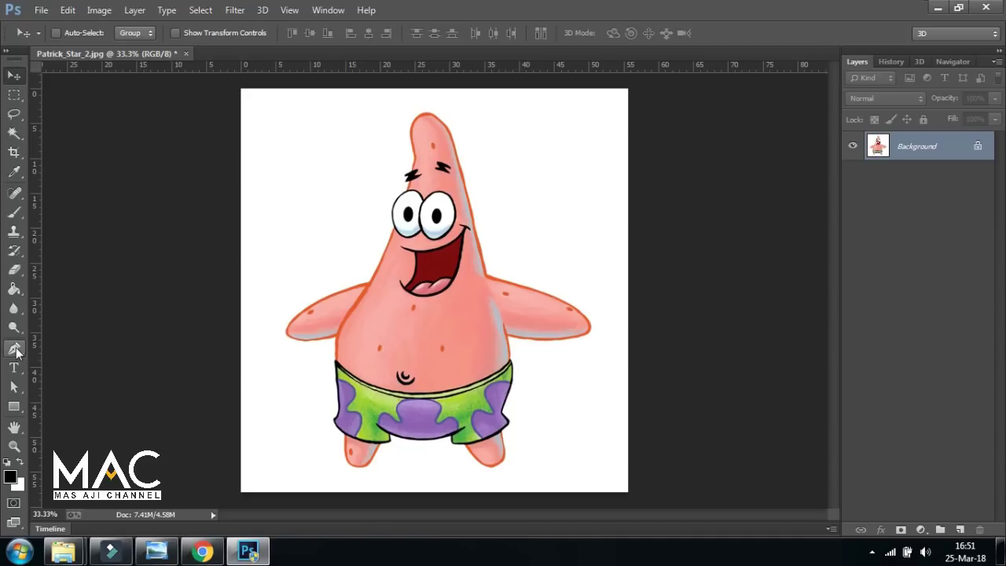
Keep the standard Pen and zoom to 100% on Patrick's face via the Navigator
left_click(15, 349)
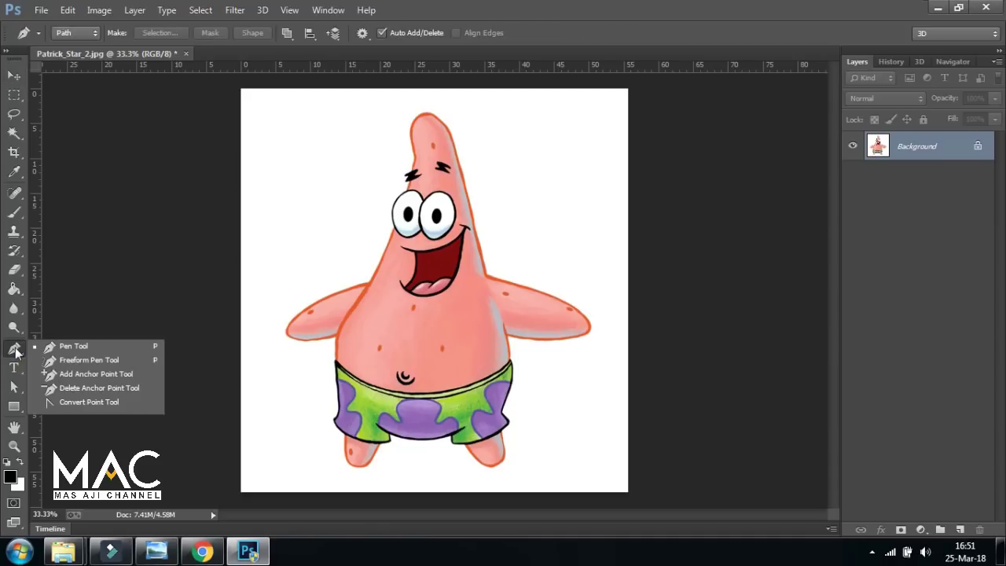
left_click(110, 347)
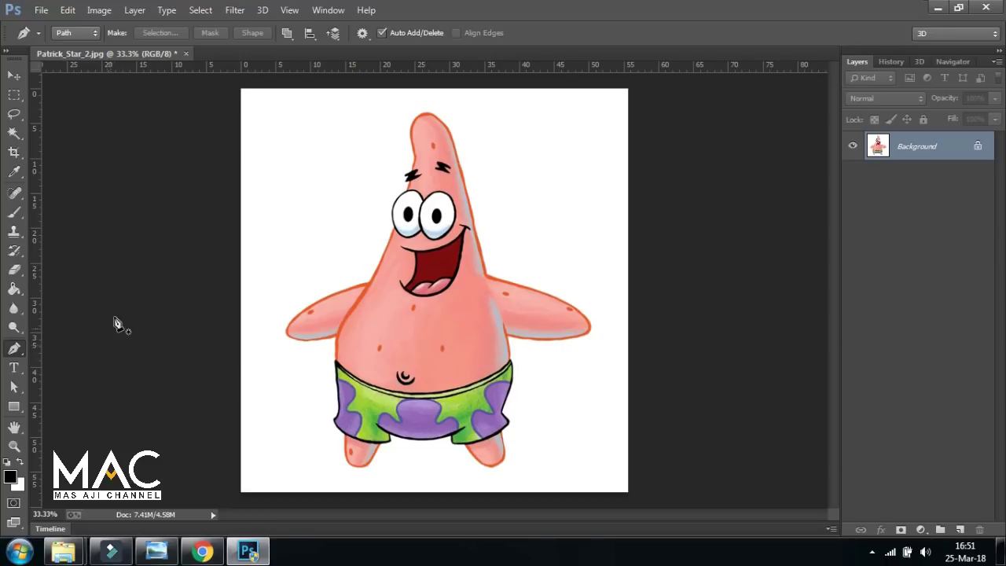
left_click(947, 61)
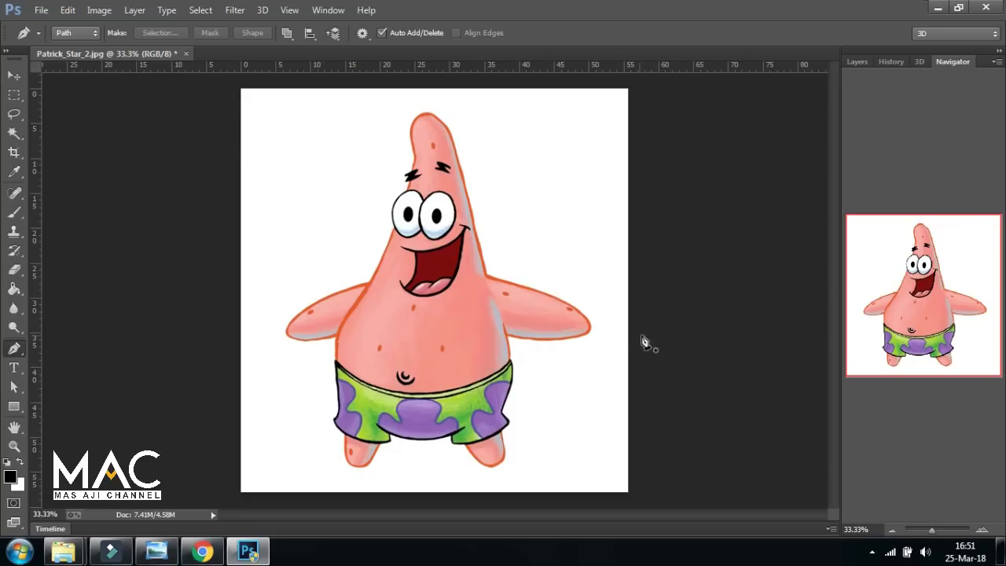
left_click_drag(935, 531, 938, 532)
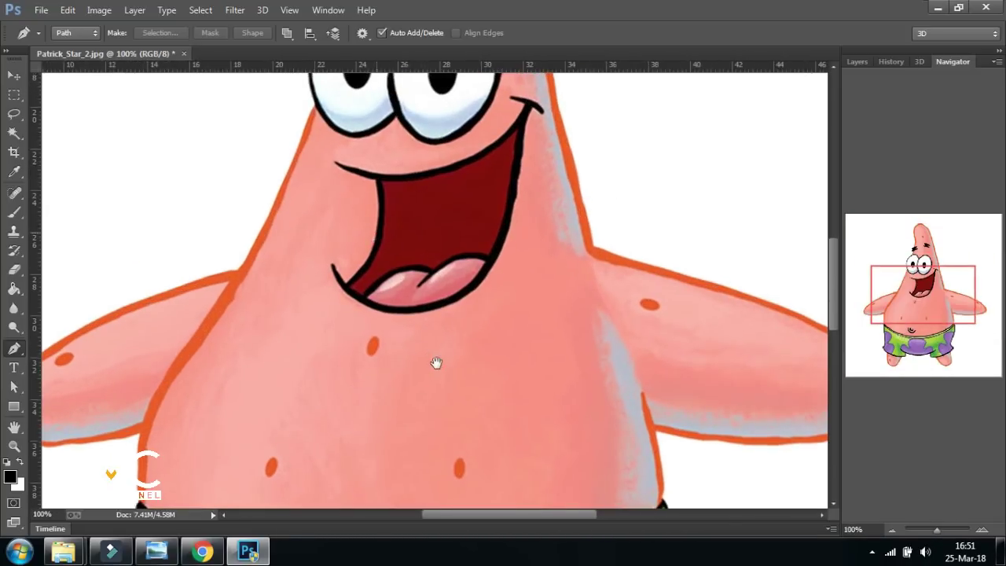
left_click_drag(375, 230, 440, 370)
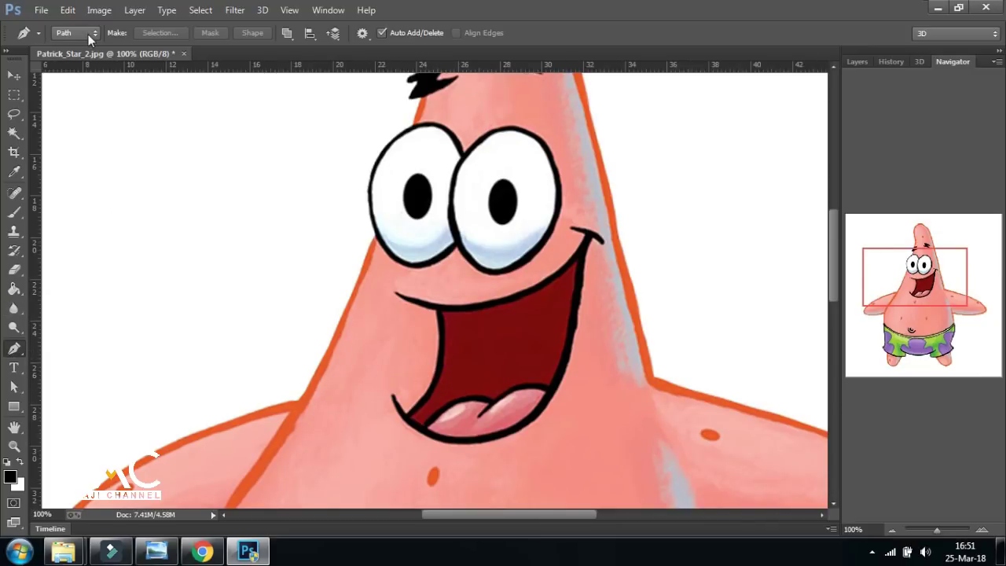
Place path anchors from the left shoulder up the head, around the eyebrow, and down the right edge
left_click(297, 403)
left_click(371, 237)
left_click(413, 125)
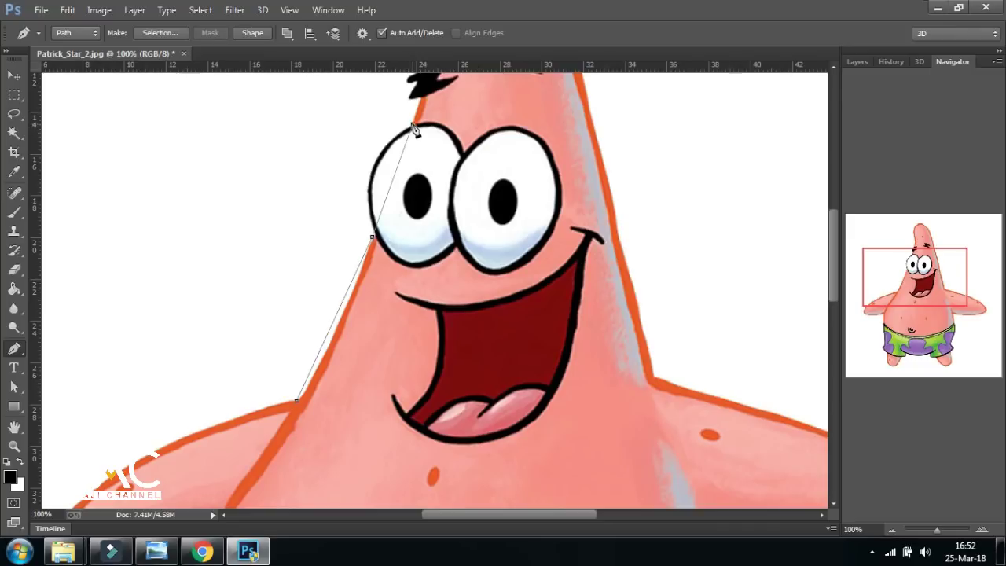
left_click_drag(413, 137, 381, 334)
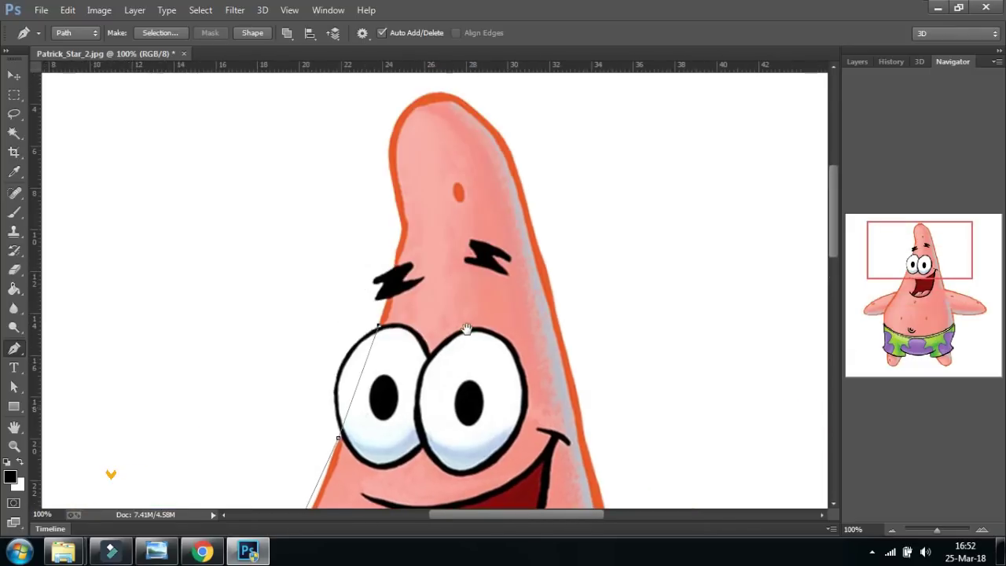
left_click(387, 297)
left_click(373, 300)
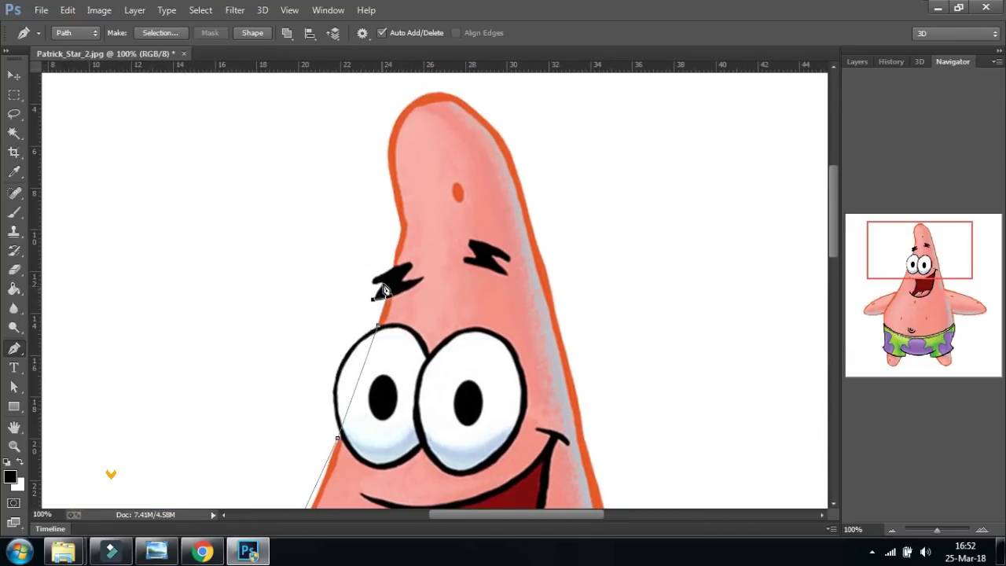
left_click(372, 280)
left_click(393, 265)
left_click(400, 230)
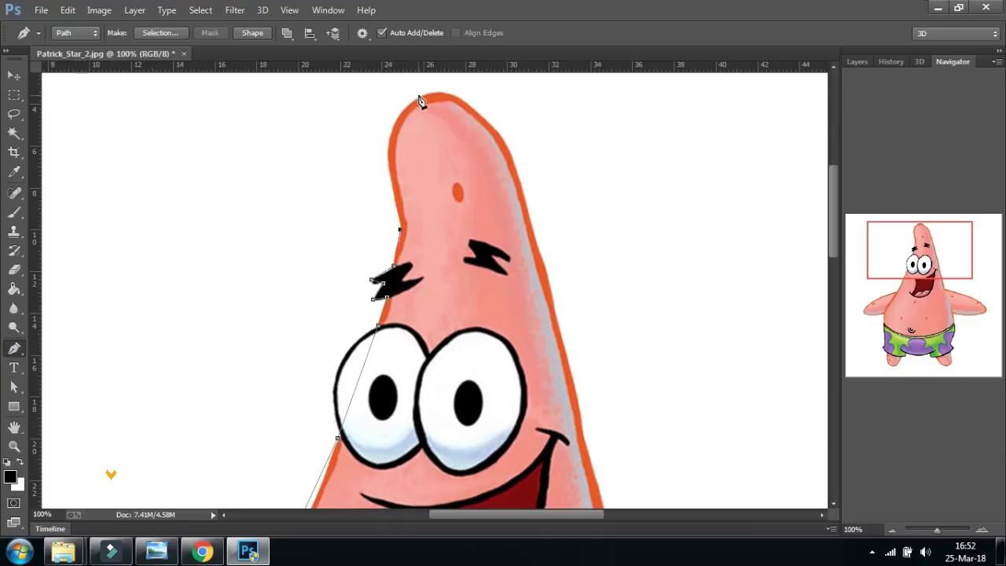
left_click(524, 197)
left_click_drag(546, 321, 461, 229)
left_click(469, 215)
Trace anchors around the right arm, the shorts' right edge, and the right leg
left_click_drag(505, 370, 463, 276)
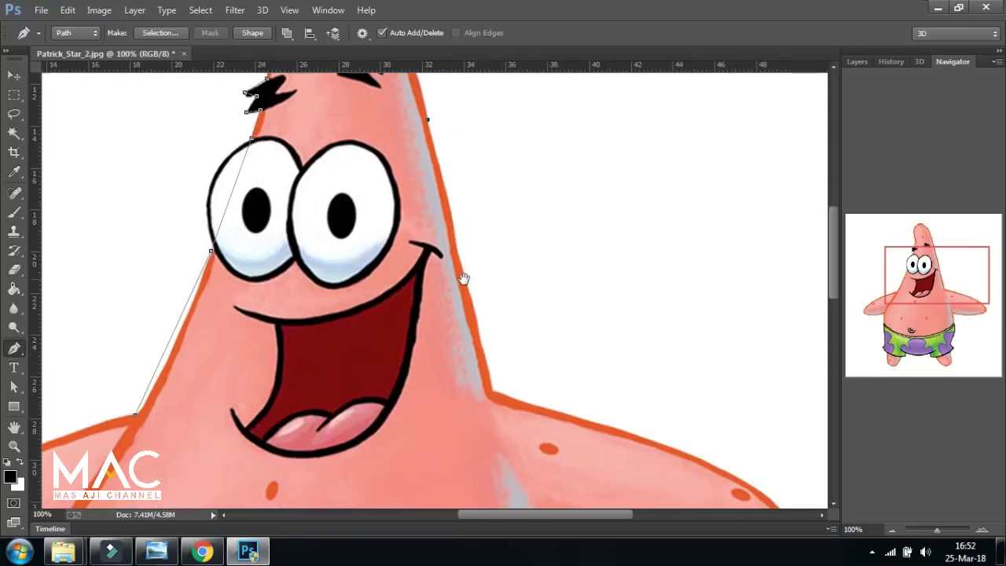
left_click(496, 398)
left_click_drag(565, 431, 551, 363)
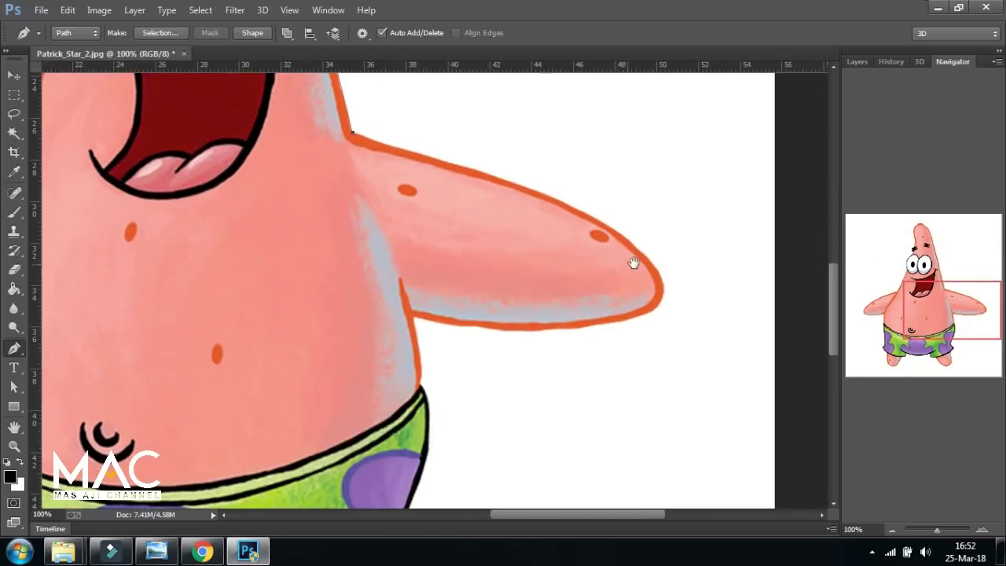
left_click(662, 282)
left_click(411, 316)
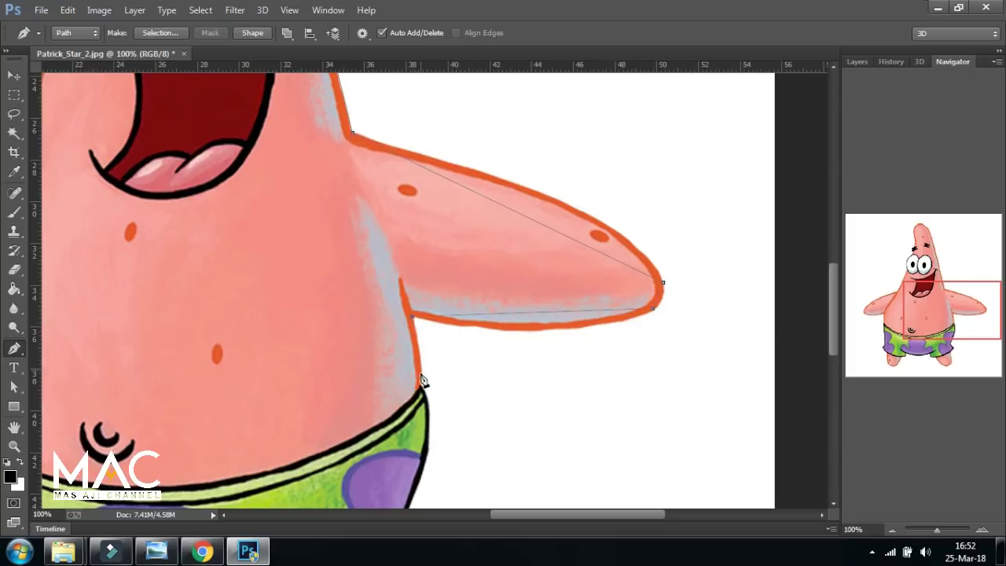
left_click(421, 385)
left_click_drag(461, 428, 467, 235)
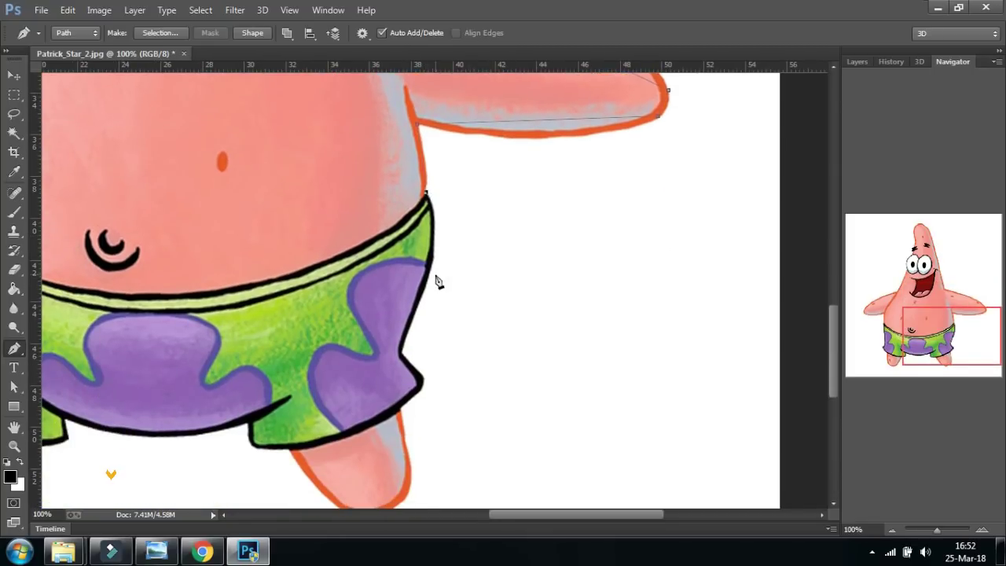
left_click(402, 352)
left_click(424, 377)
left_click(402, 409)
left_click_drag(413, 467, 450, 337)
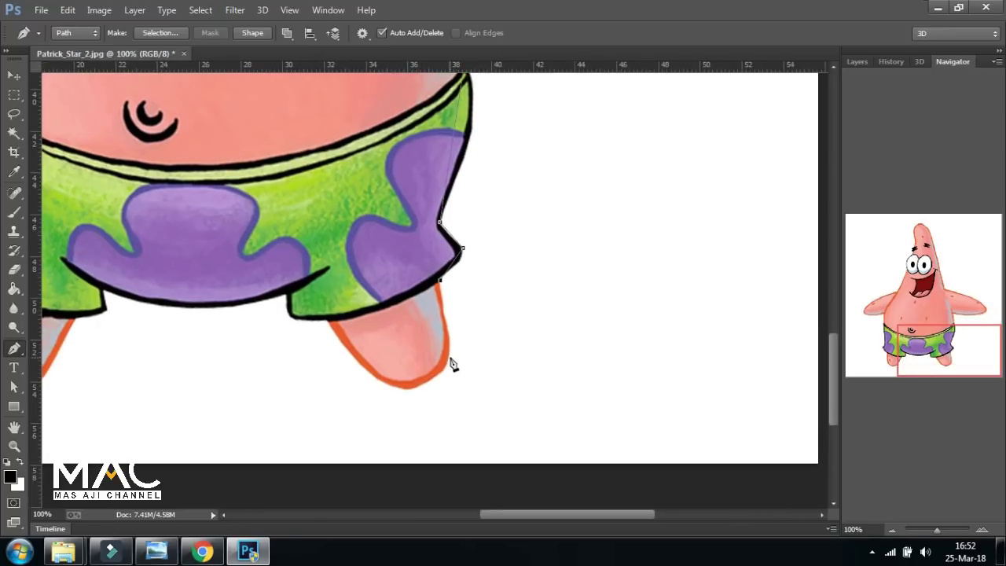
left_click(450, 354)
left_click(422, 385)
left_click_drag(388, 385, 374, 380)
Trace anchors along the bottom of the shorts and around the left leg
mouse_move(328, 317)
left_mouse_down()
mouse_move(488, 358)
mouse_move(480, 353)
left_mouse_up()
left_click(447, 355)
left_click(445, 336)
left_click(262, 331)
left_click(263, 351)
left_click(232, 360)
left_click(190, 429)
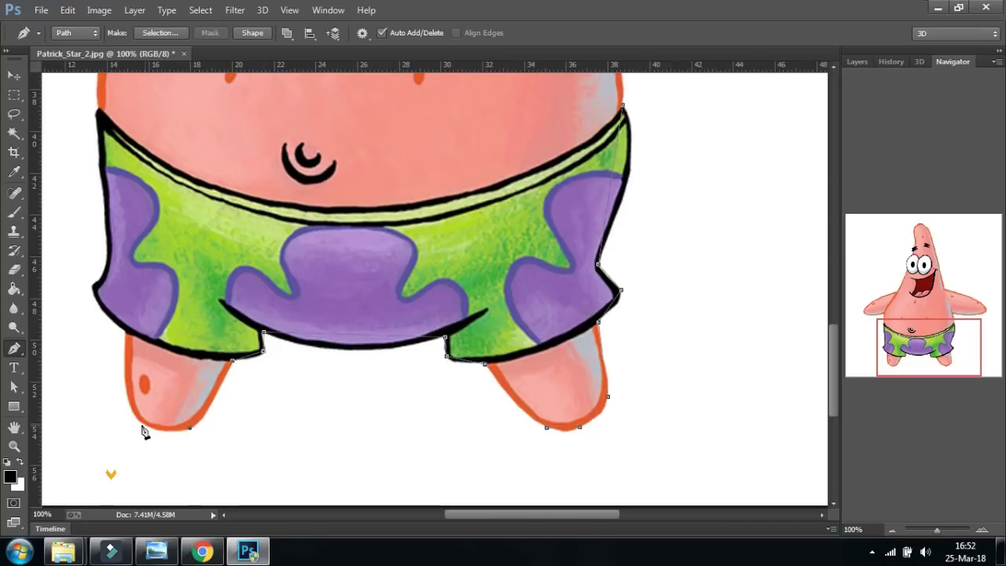
left_click(132, 411)
left_click(124, 331)
left_click(92, 283)
left_click(101, 231)
Anchor the left side and left arm, then close the path at its starting point
left_click_drag(99, 129, 248, 312)
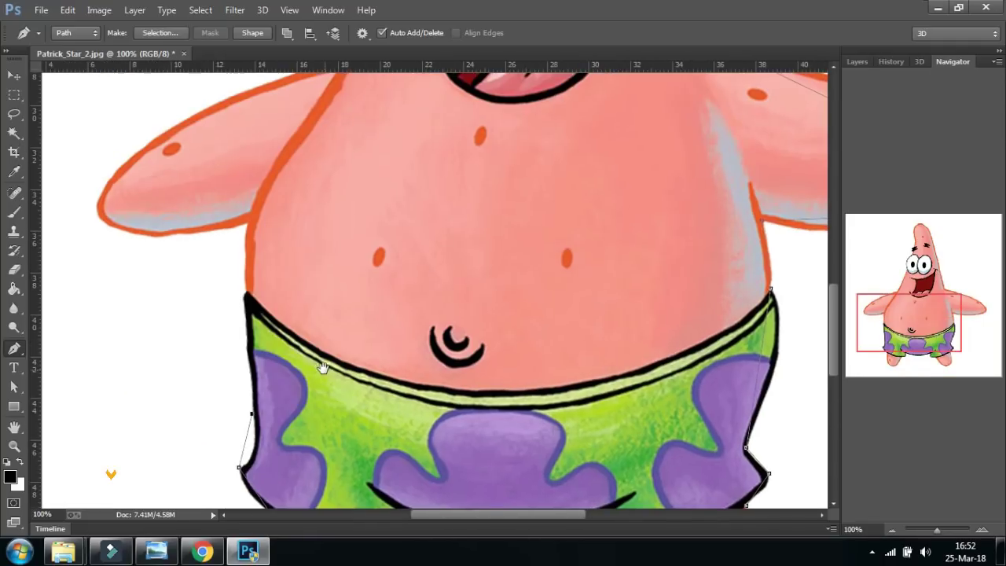
left_click(244, 300)
left_click(99, 221)
left_click_drag(218, 207, 247, 312)
left_click(371, 170)
left_click(143, 281)
left_click(373, 170)
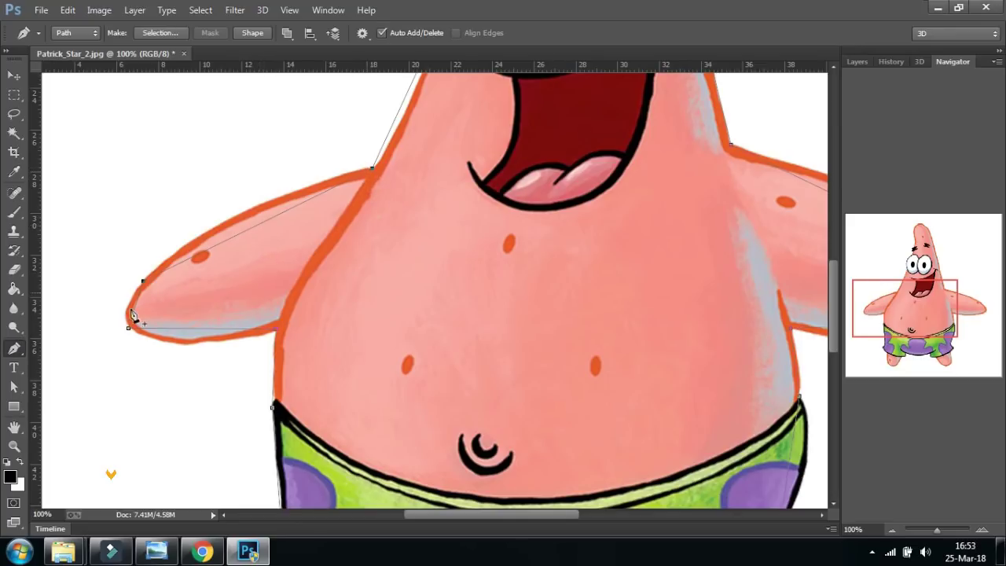
Add an anchor on the left arm's top segment and drag it into a curve
right_click(18, 353)
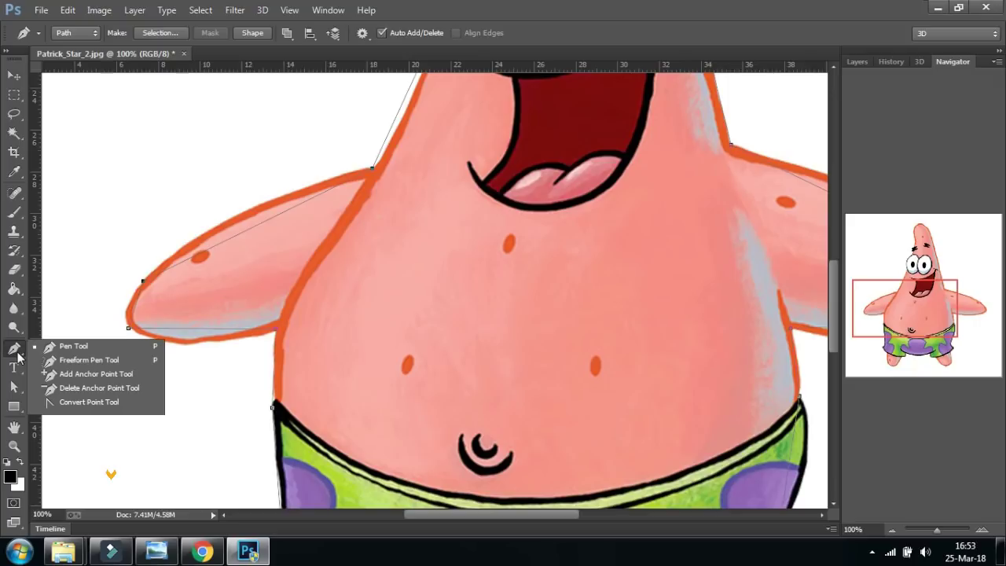
left_click(93, 376)
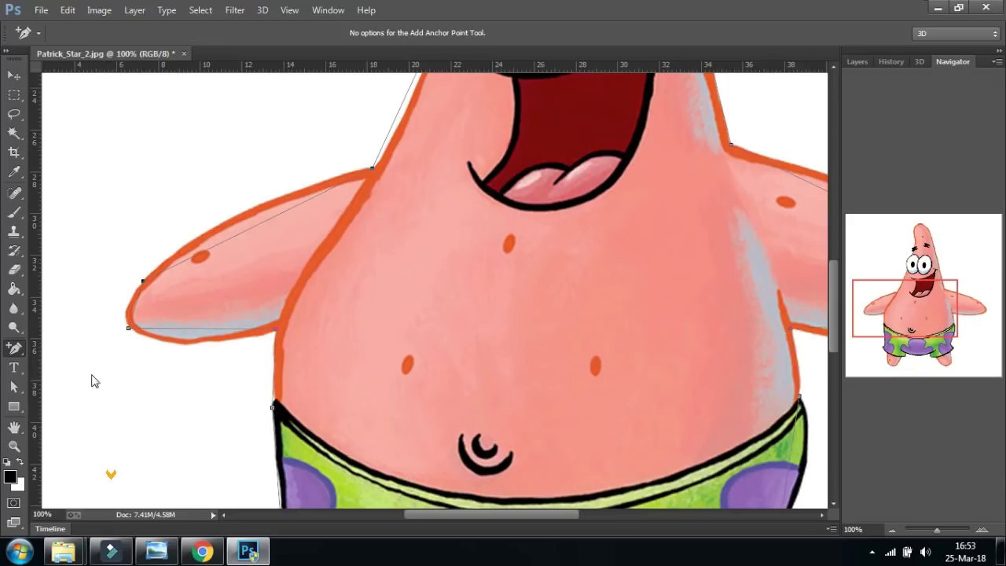
left_click(246, 231)
left_click_drag(246, 232, 261, 214)
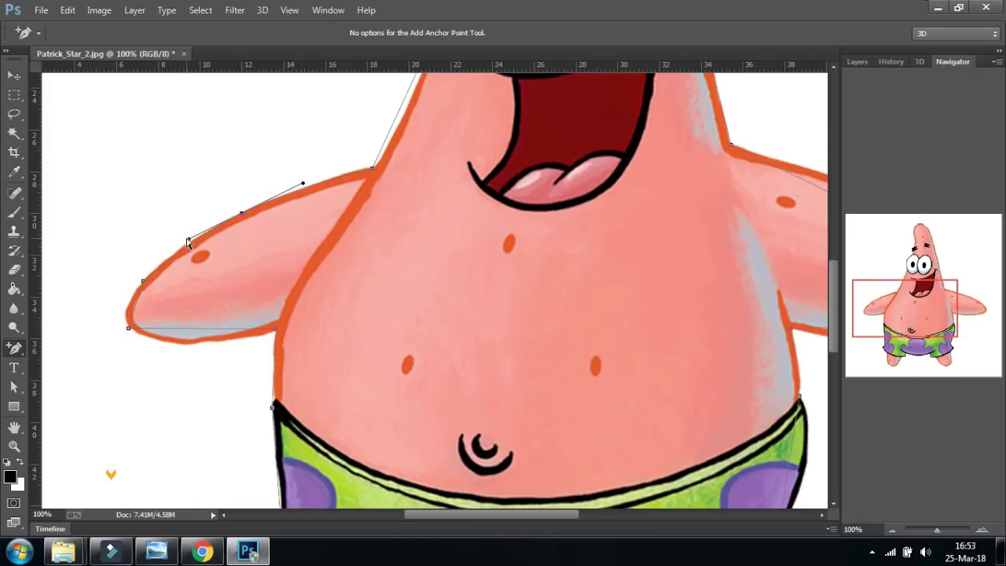
left_click_drag(188, 241, 187, 236)
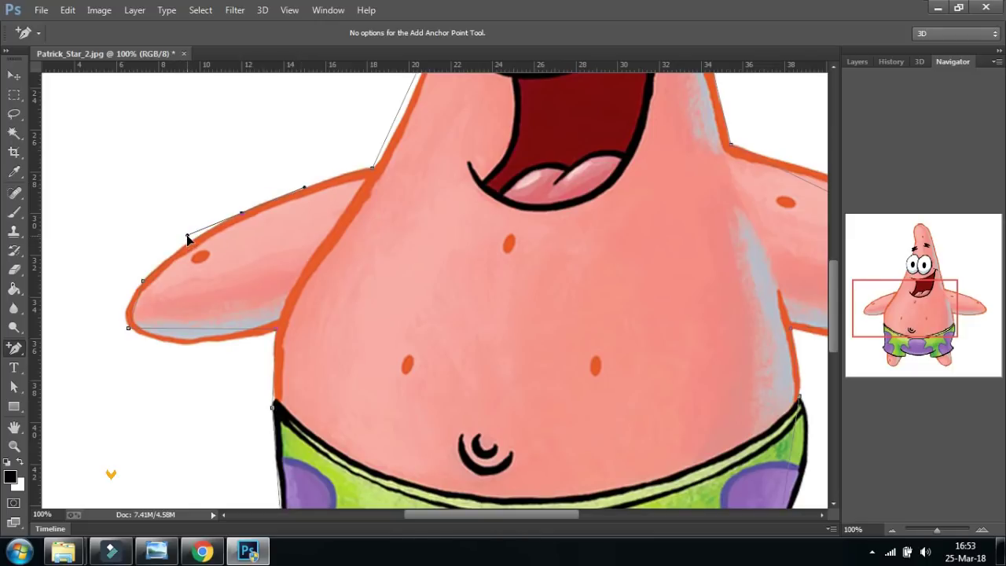
Nudge the arm-top anchor with the Direct Selection Tool to refine the curve
left_click(13, 386)
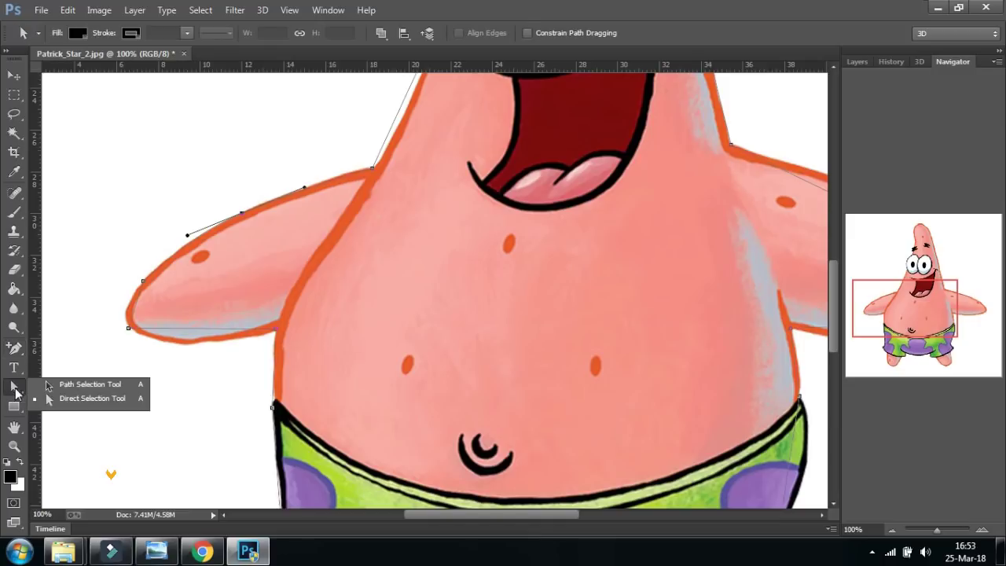
left_click(82, 400)
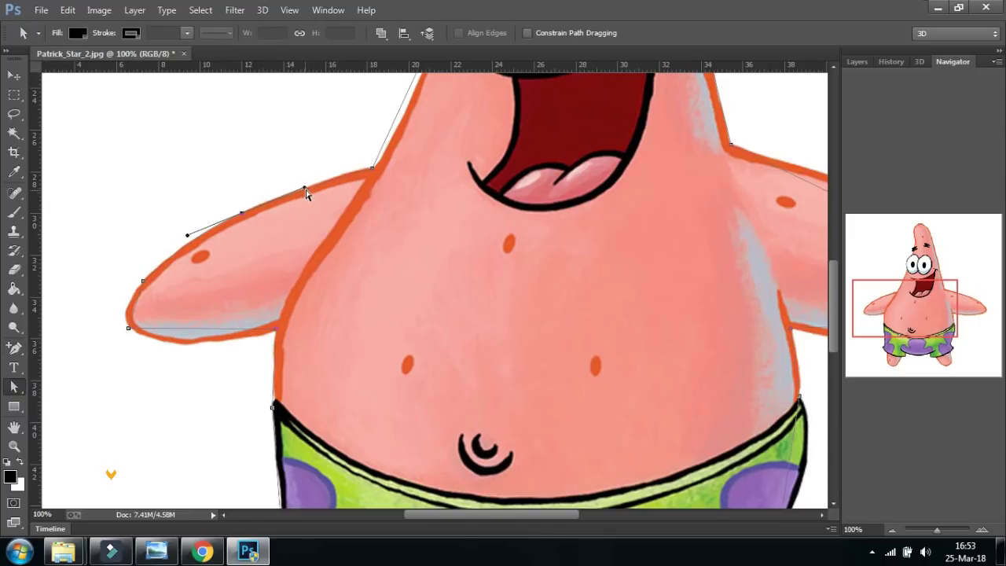
left_click_drag(303, 191, 305, 188)
Move the whole path with the Path Selection Tool to line up with Patrick
left_click(16, 391)
left_click(86, 386)
left_click_drag(511, 227, 467, 238)
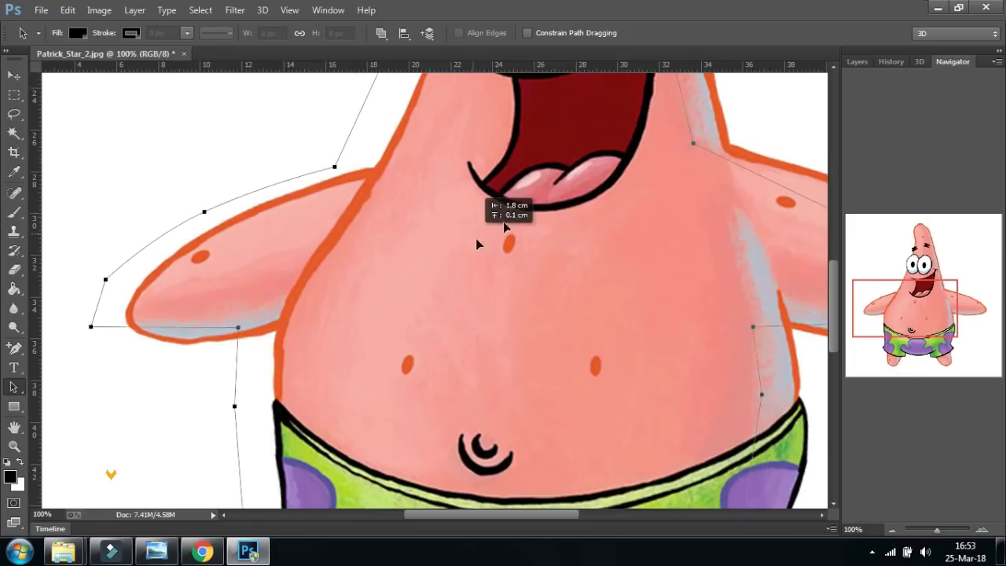
left_click_drag(466, 242, 489, 235)
left_click(16, 391)
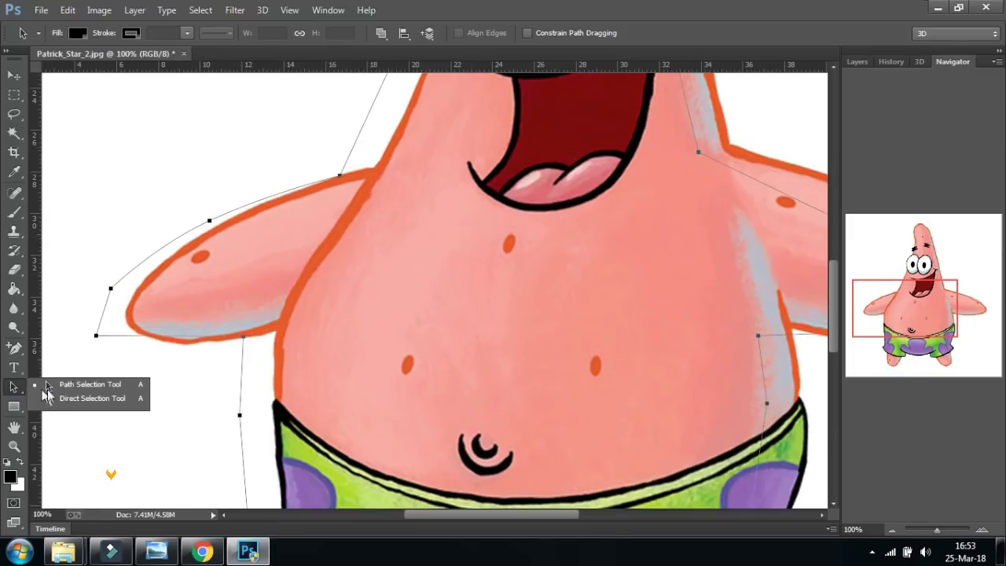
left_click(86, 385)
mouse_move(428, 235)
left_mouse_down()
mouse_move(463, 228)
mouse_move(531, 298)
mouse_move(525, 316)
left_mouse_up()
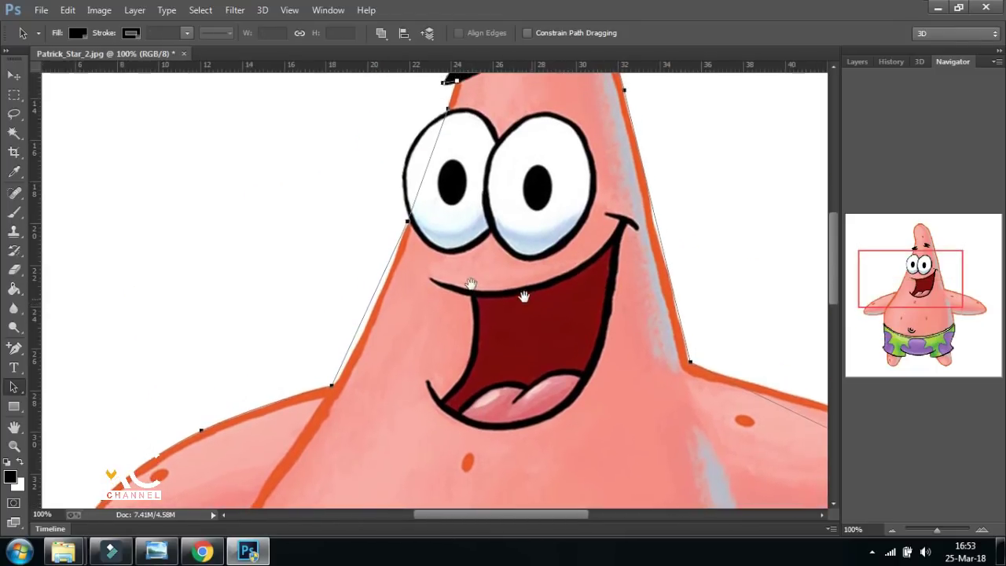
Curve the path along the orange edge and around the left eye with added anchors
left_click(13, 351)
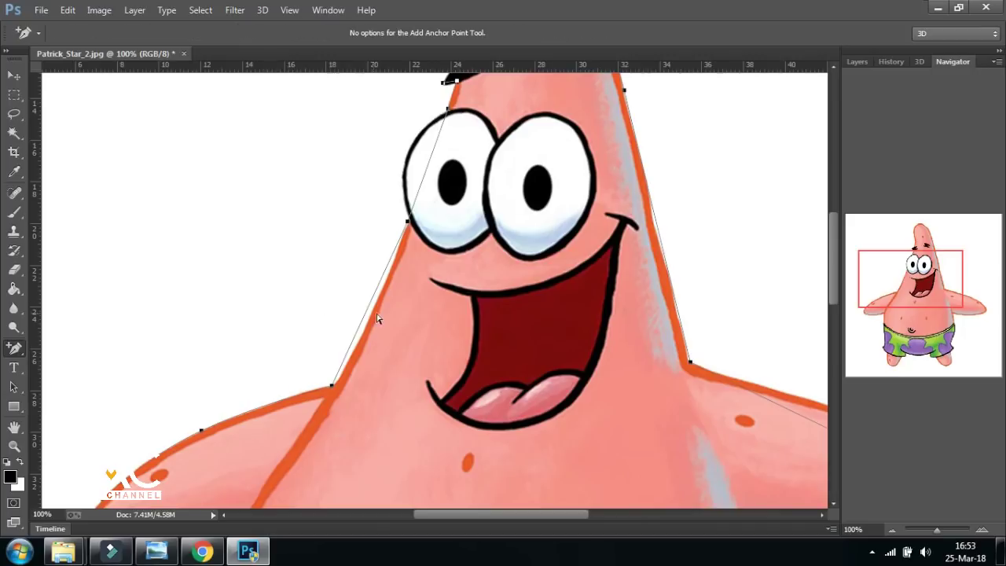
left_click_drag(376, 300, 358, 344)
left_click_drag(427, 213, 415, 327)
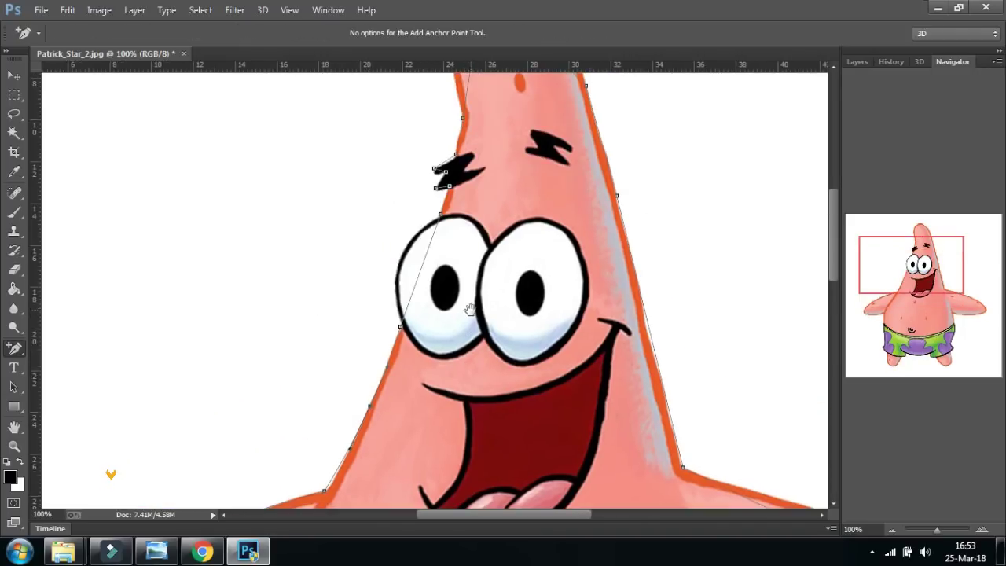
left_click(416, 284)
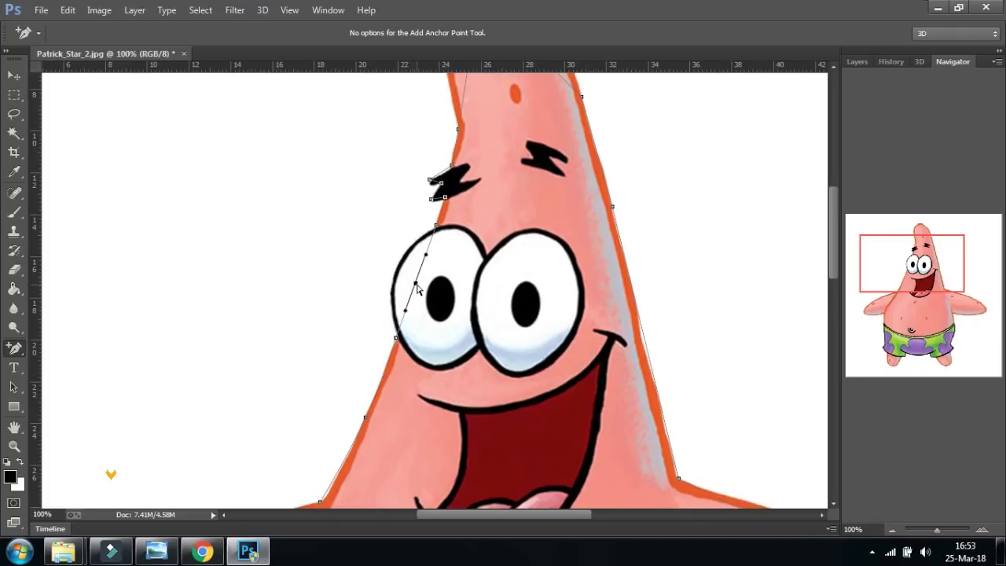
mouse_move(413, 285)
left_mouse_down()
mouse_move(394, 303)
mouse_move(383, 296)
left_mouse_up()
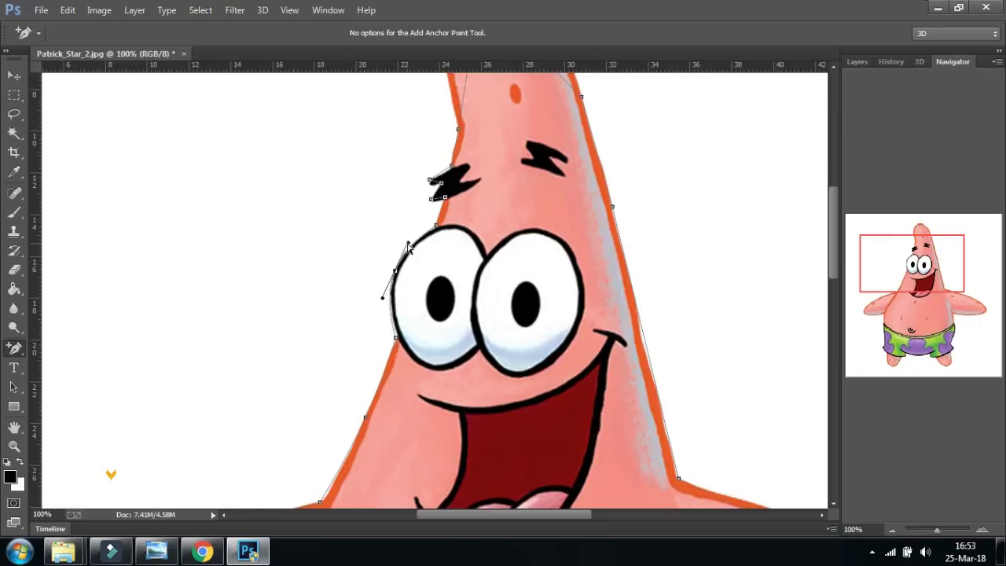
left_click_drag(406, 244, 405, 242)
Bend the path onto the head's left outline and add an anchor on its right edge
left_click_drag(559, 196, 540, 303)
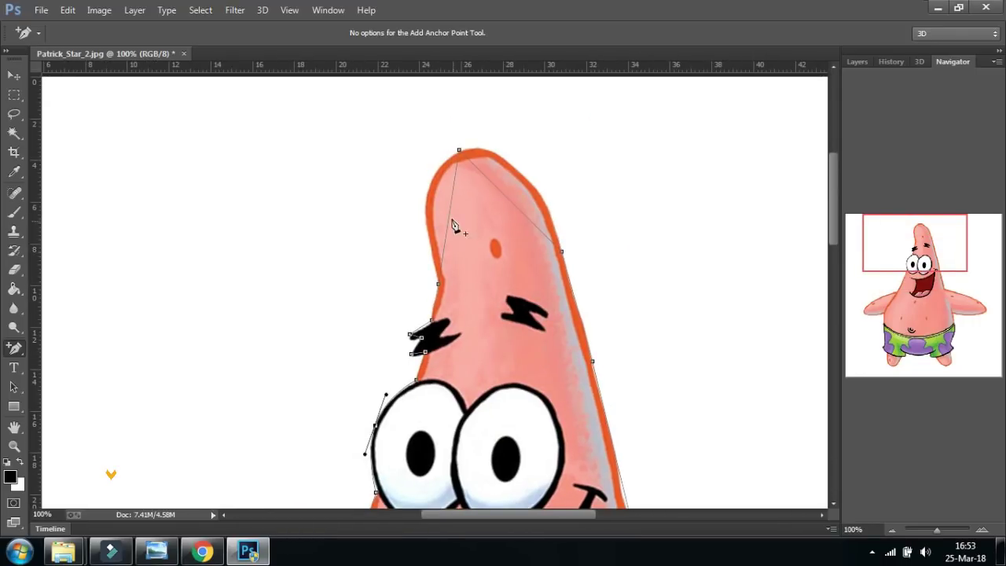
left_click_drag(451, 214, 428, 202)
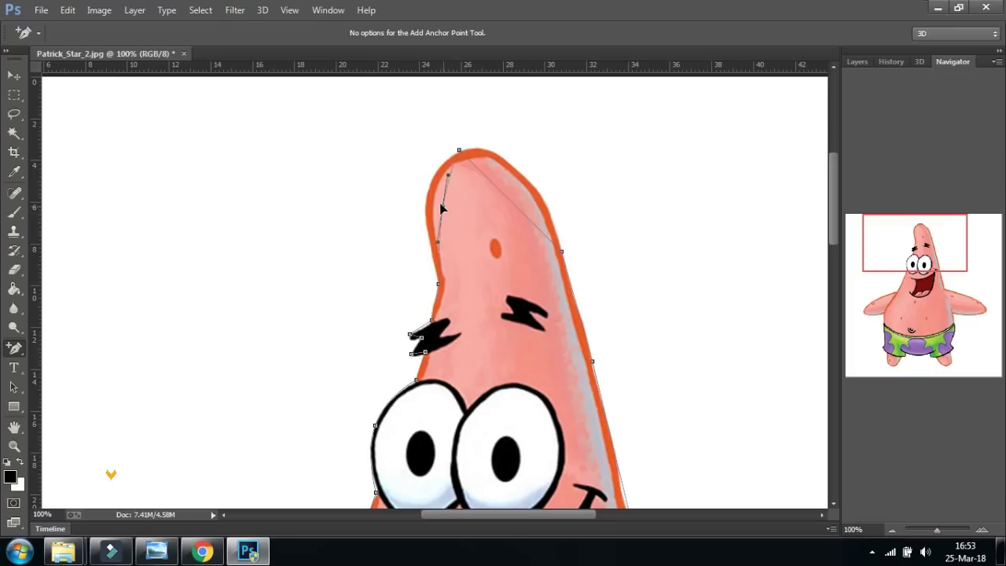
left_click(501, 193)
mouse_move(587, 497)
left_mouse_down()
mouse_move(503, 358)
mouse_move(431, 185)
mouse_move(508, 290)
left_mouse_up()
Add anchors and bend the path along the head's right edge and the right arm's upper and lower outline
left_click(480, 193)
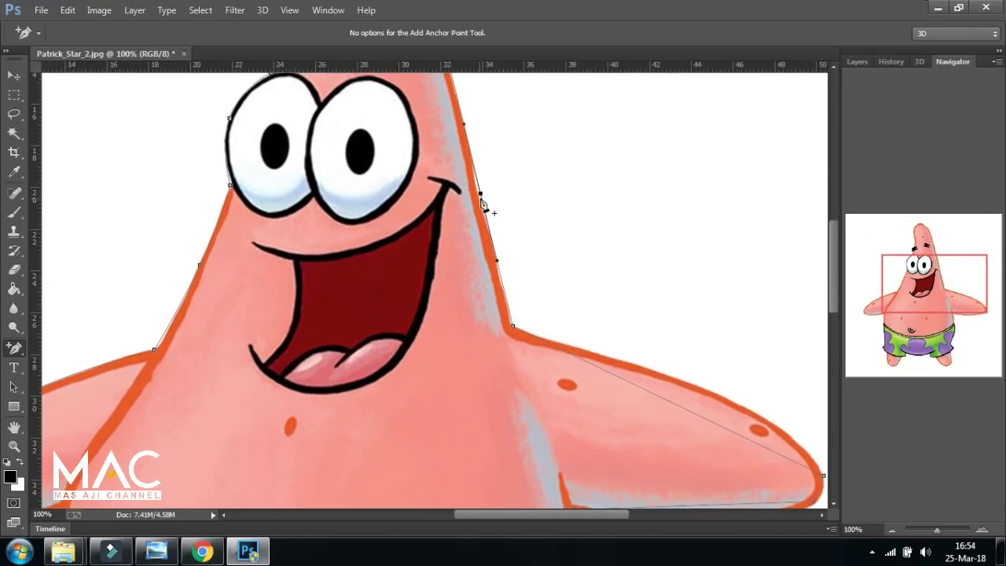
left_click_drag(482, 197, 478, 194)
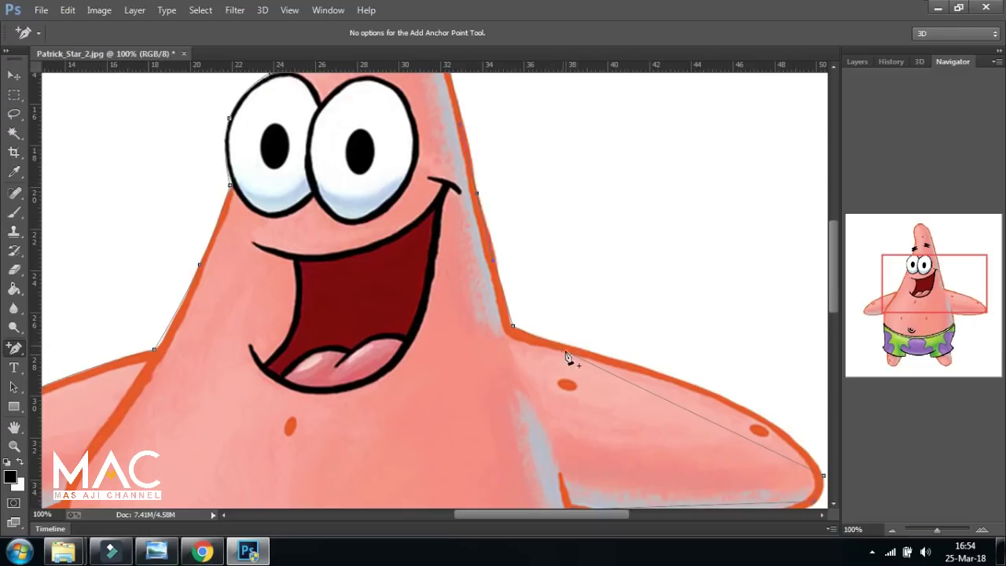
left_click_drag(568, 358, 511, 271)
mouse_move(597, 317)
left_mouse_down()
mouse_move(602, 292)
mouse_move(624, 299)
left_mouse_up()
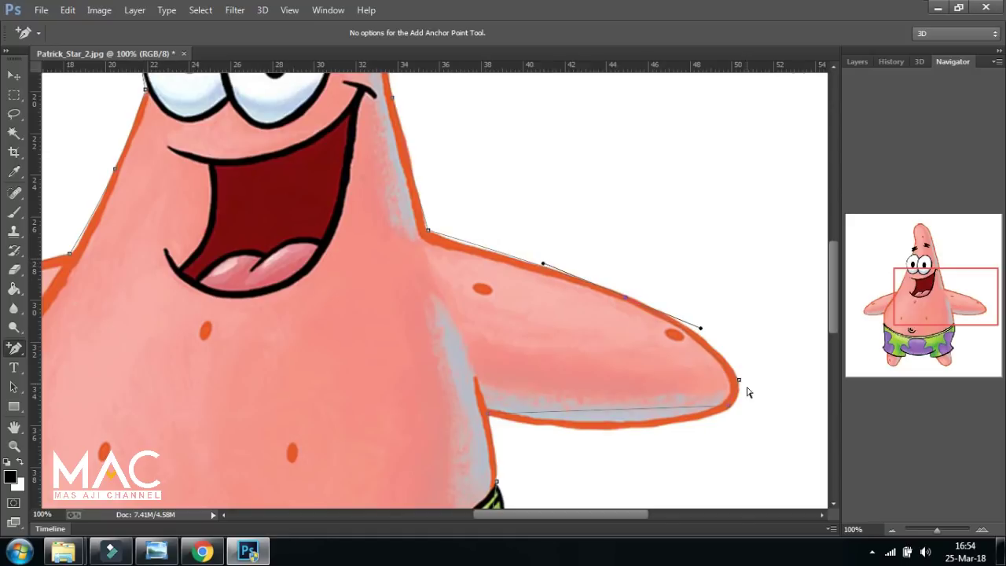
left_click_drag(679, 415, 649, 320)
left_click(572, 316)
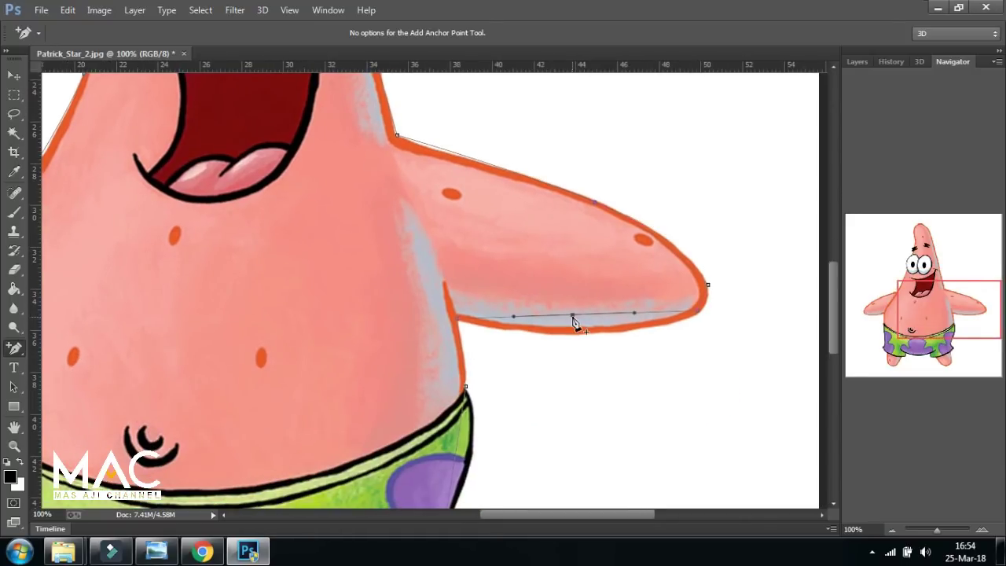
left_click_drag(572, 317, 575, 337)
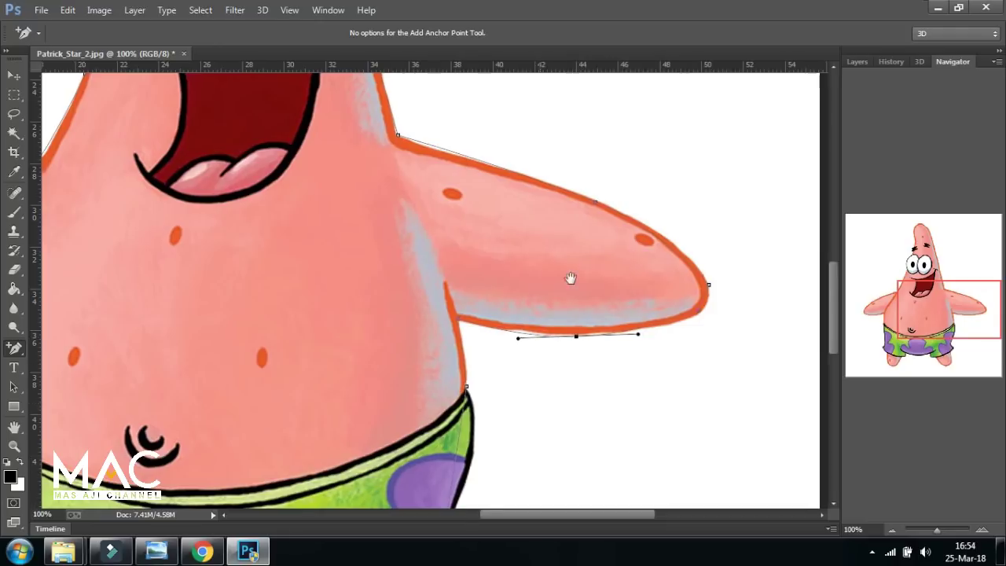
Reshape the path along the shorts' right edge and add an anchor there
left_click_drag(547, 467, 580, 338)
left_click_drag(490, 330, 507, 317)
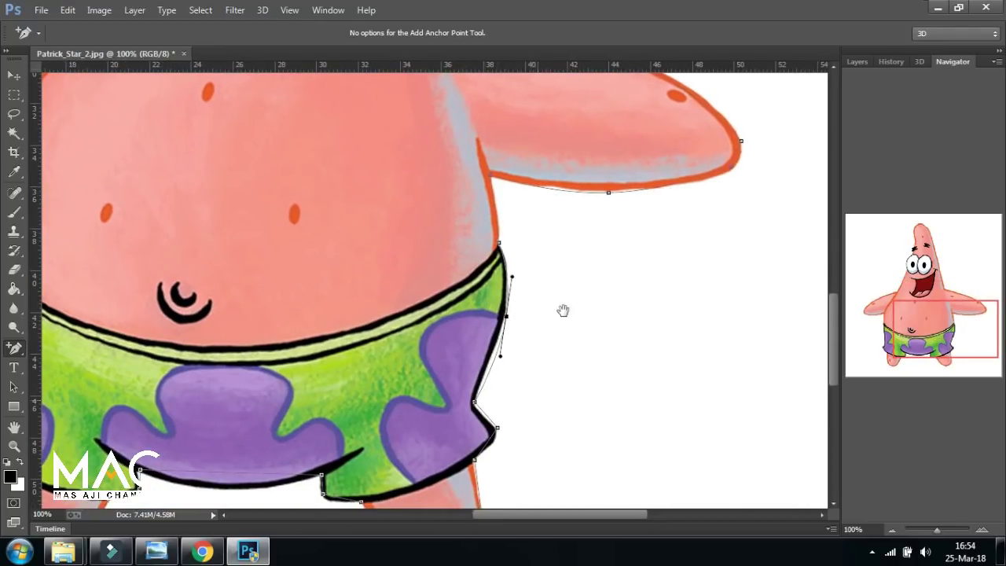
left_click_drag(533, 391, 563, 284)
left_click(527, 252)
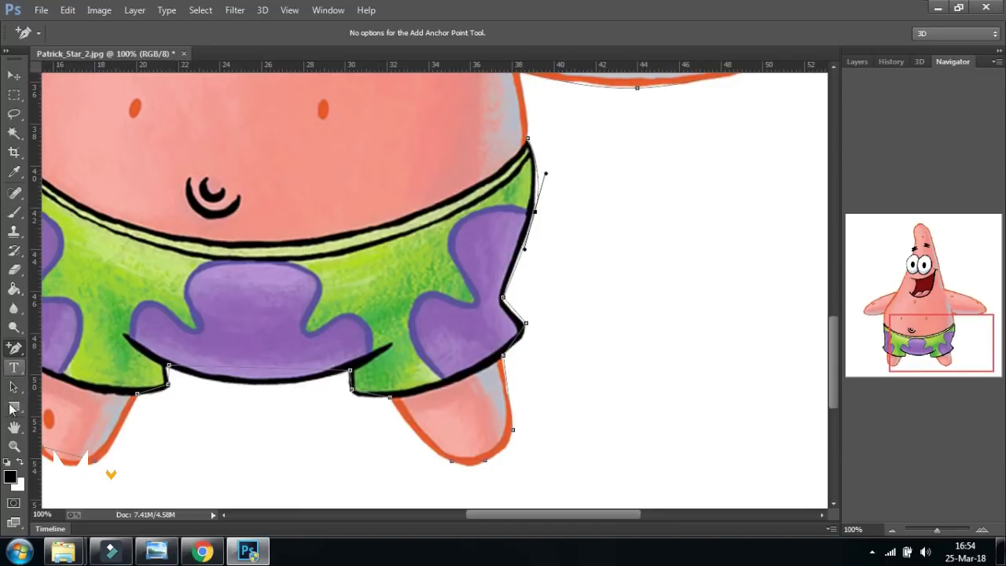
Switch to the Direct Selection Tool and select anchors on the shorts' right side
right_click(14, 348)
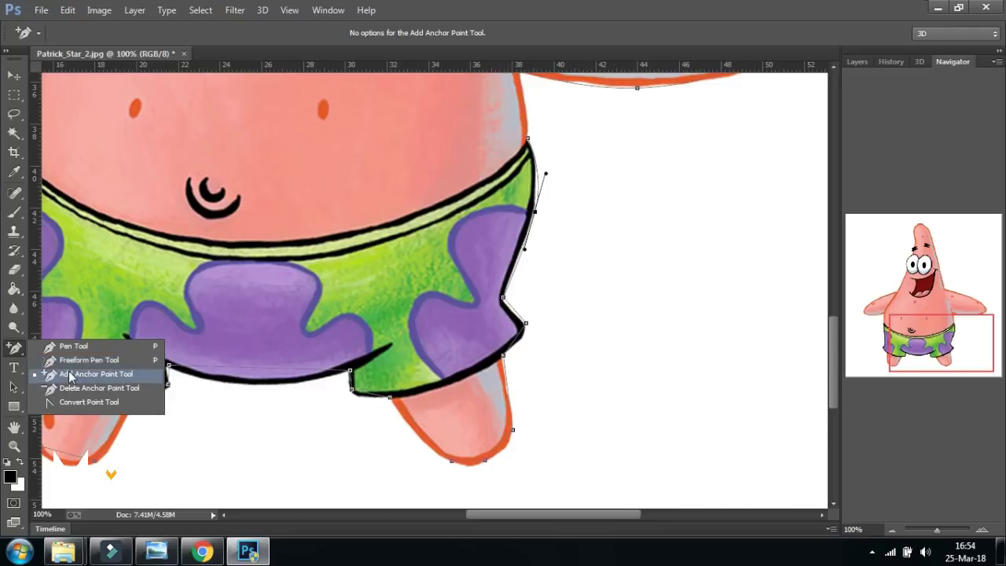
left_click(70, 374)
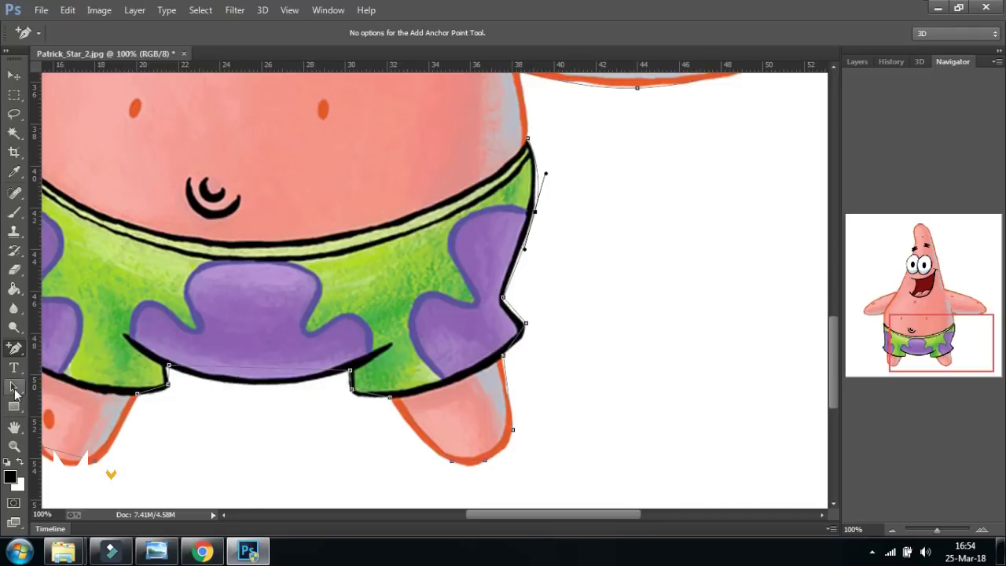
left_click(14, 388)
left_click(86, 388)
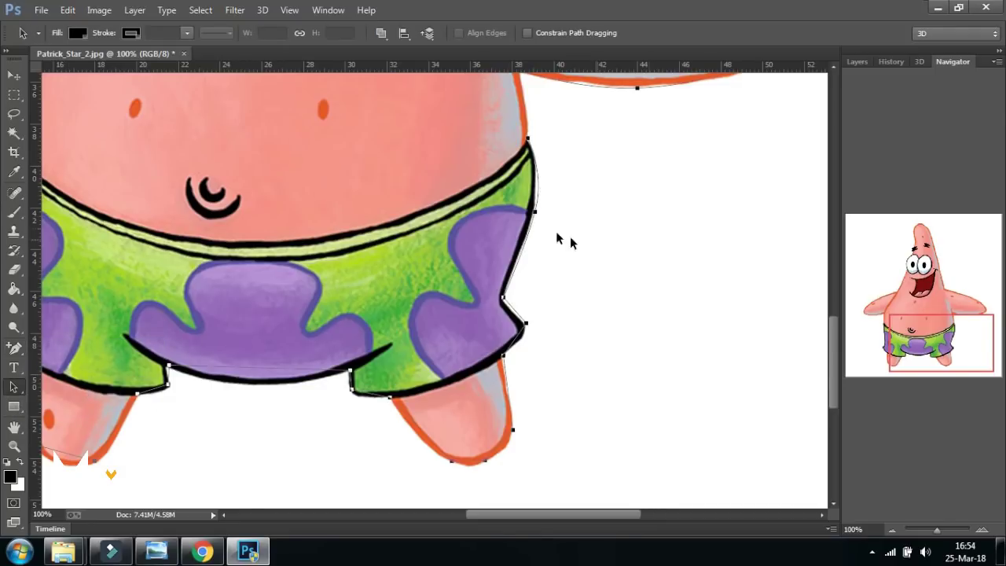
left_click(14, 390)
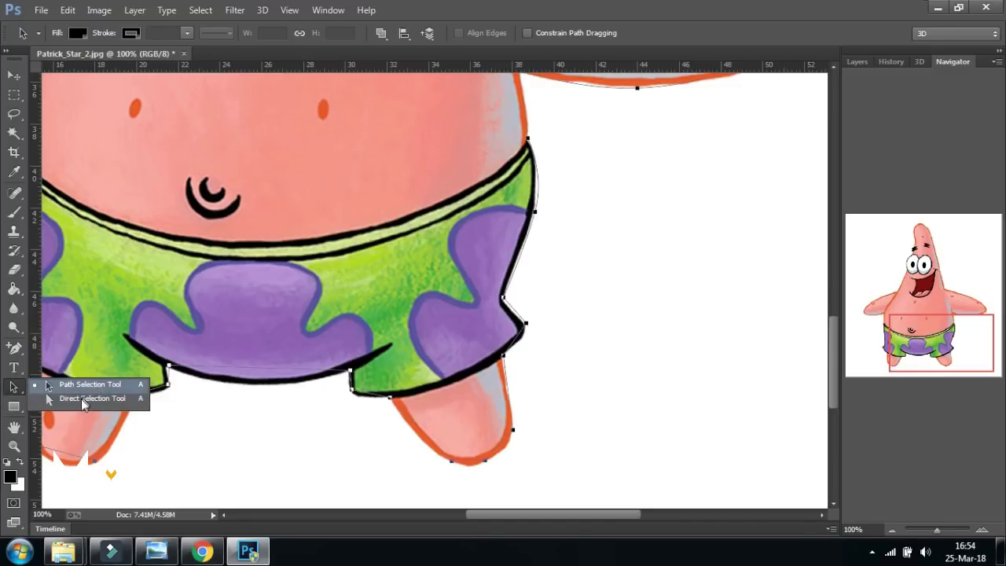
left_click(88, 403)
left_click(534, 216)
left_click(525, 255)
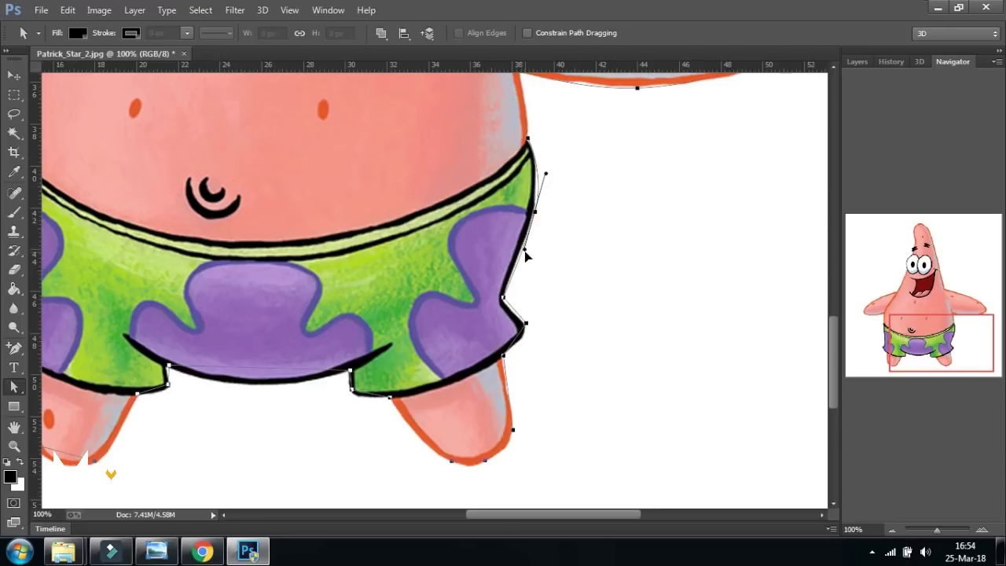
Return to Add Anchor Point, add an anchor on the shorts' right outline, then move toward the legs
right_click(17, 389)
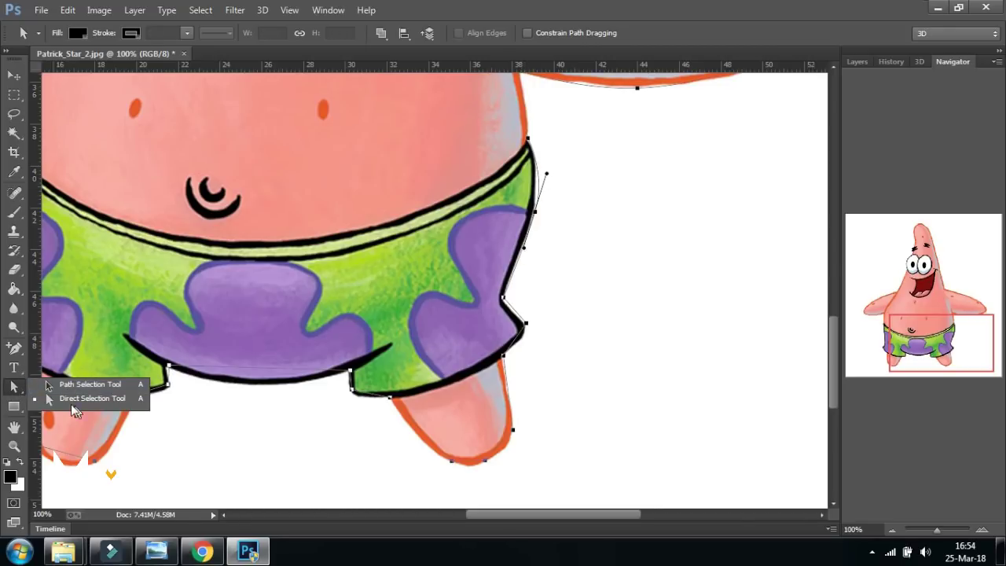
left_click(14, 349)
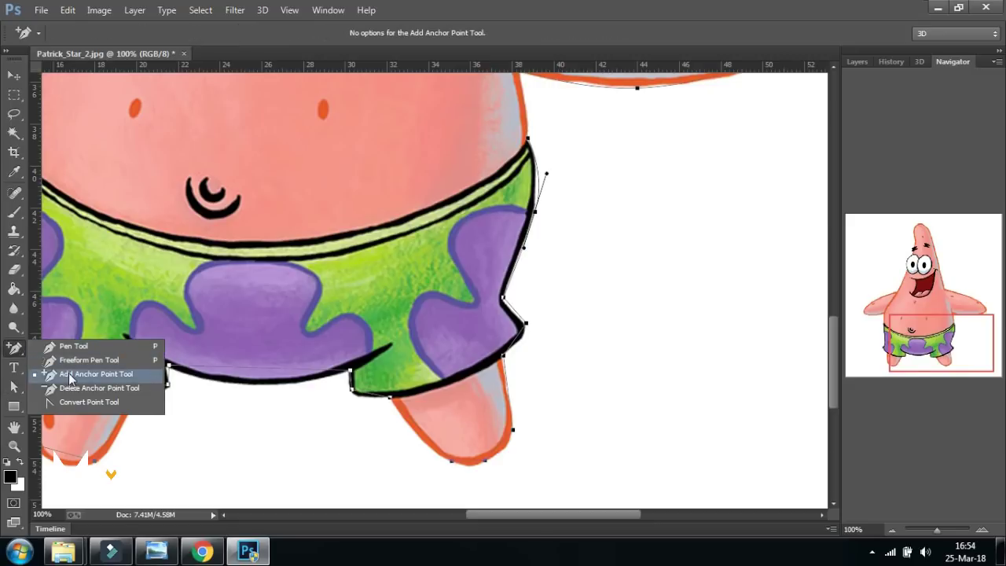
left_click(75, 373)
scroll(483, 256, "down", 2)
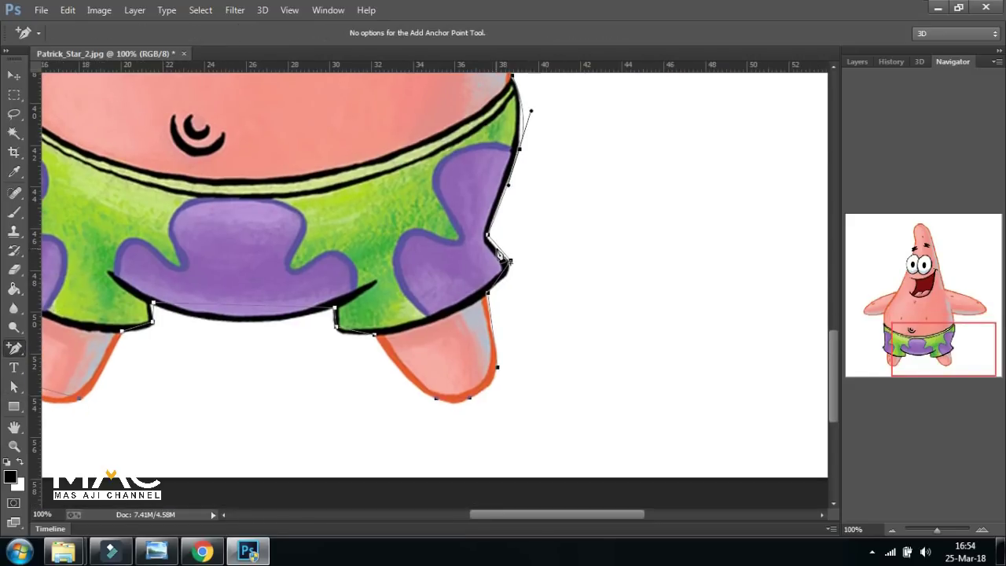
left_click(498, 252)
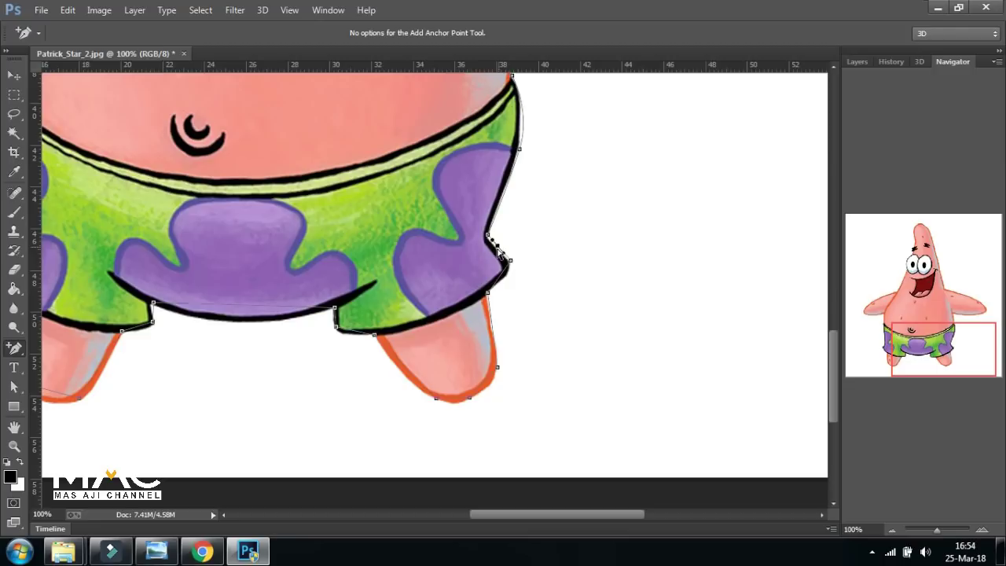
left_click_drag(501, 370, 566, 327)
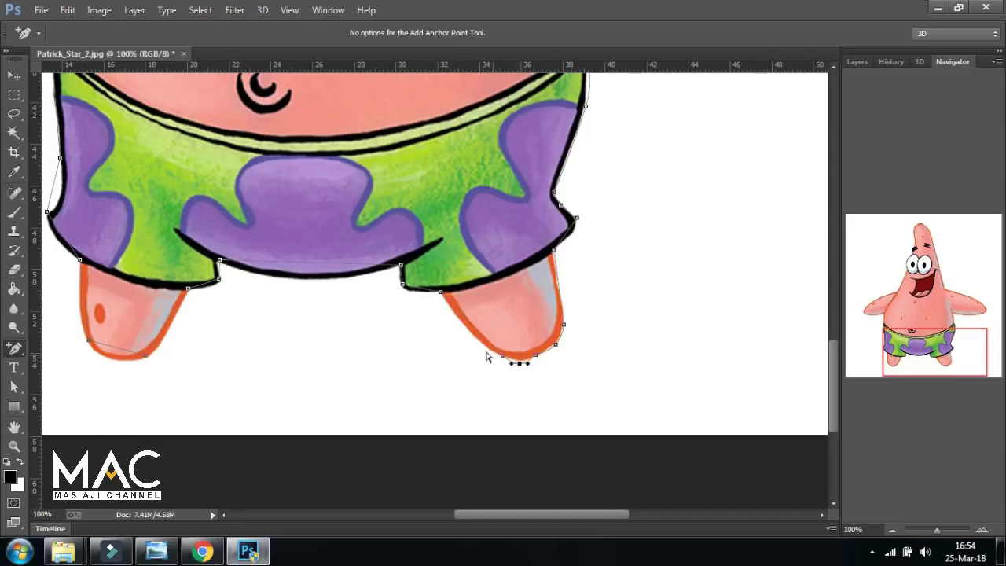
left_click_drag(486, 356, 566, 398)
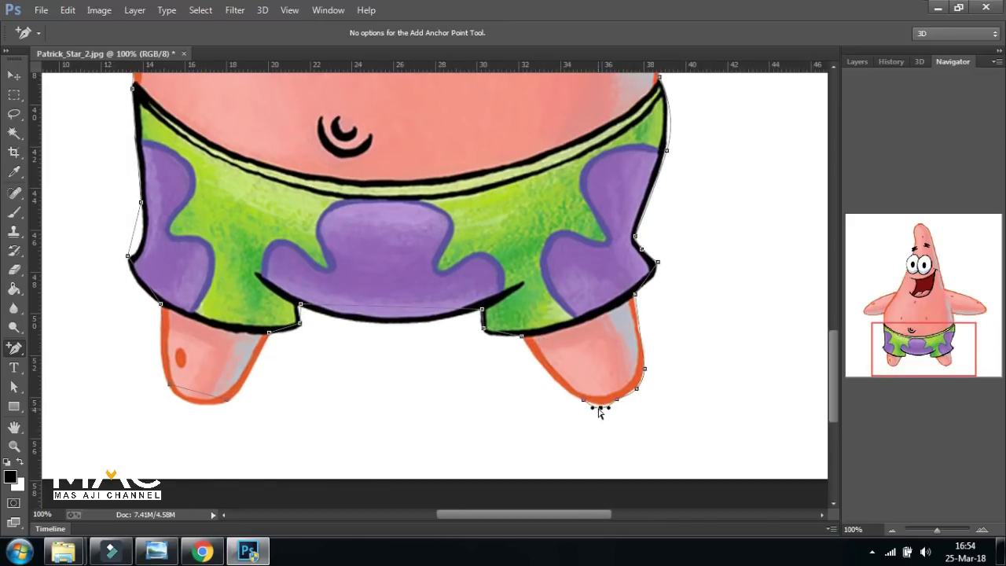
scroll(579, 343, "left", 2)
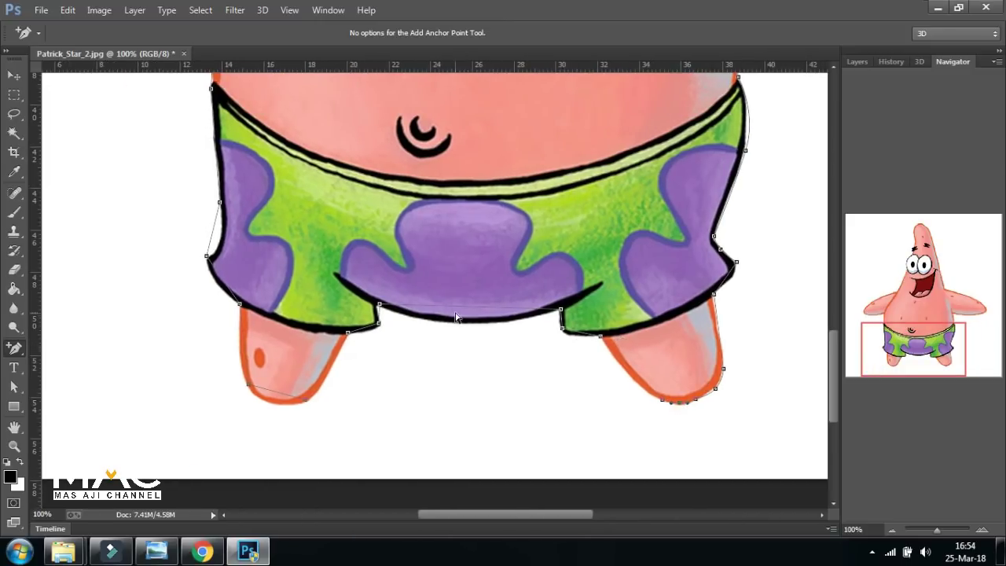
Curve the path along the crotch, under the foot, and up the left leg and hip outline
left_click_drag(460, 314, 462, 323)
scroll(464, 314, "left", 2)
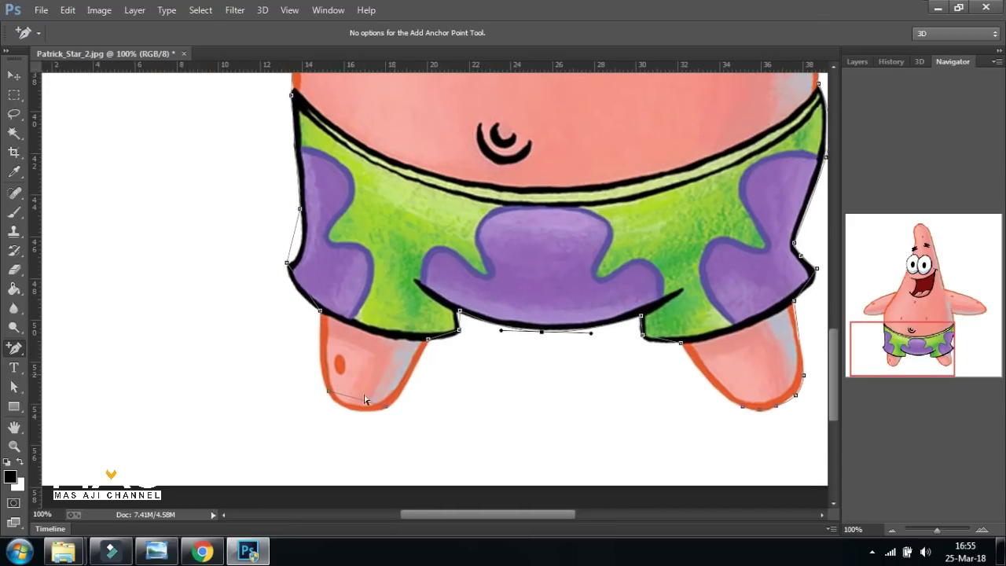
left_click(354, 399)
left_click_drag(355, 402, 351, 414)
left_click(443, 335)
left_click(289, 292)
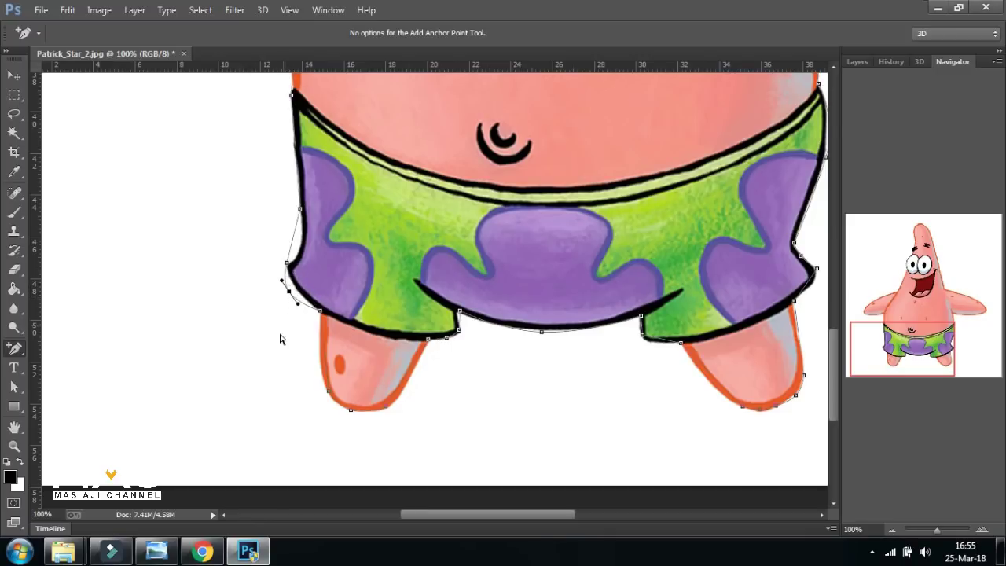
left_click_drag(290, 291, 295, 288)
left_click(293, 234)
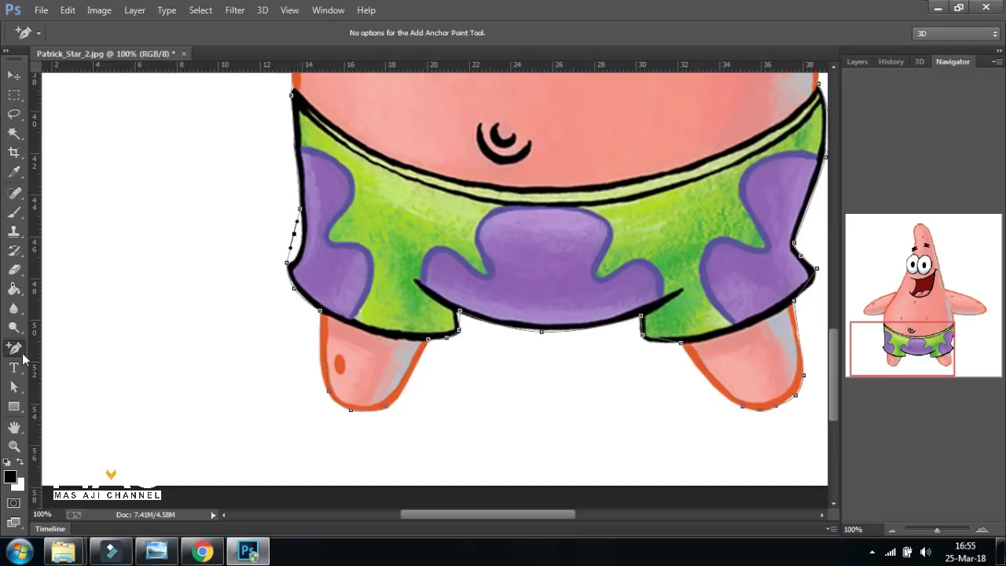
Delete the extra hip anchor, then add and curve an anchor along the lower-left shorts outline
right_click(17, 349)
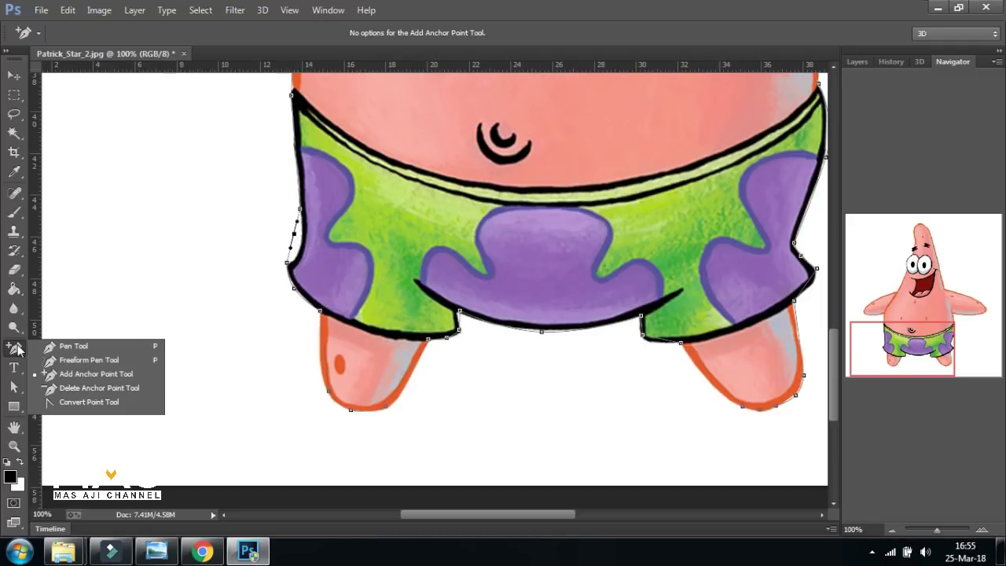
left_click(76, 388)
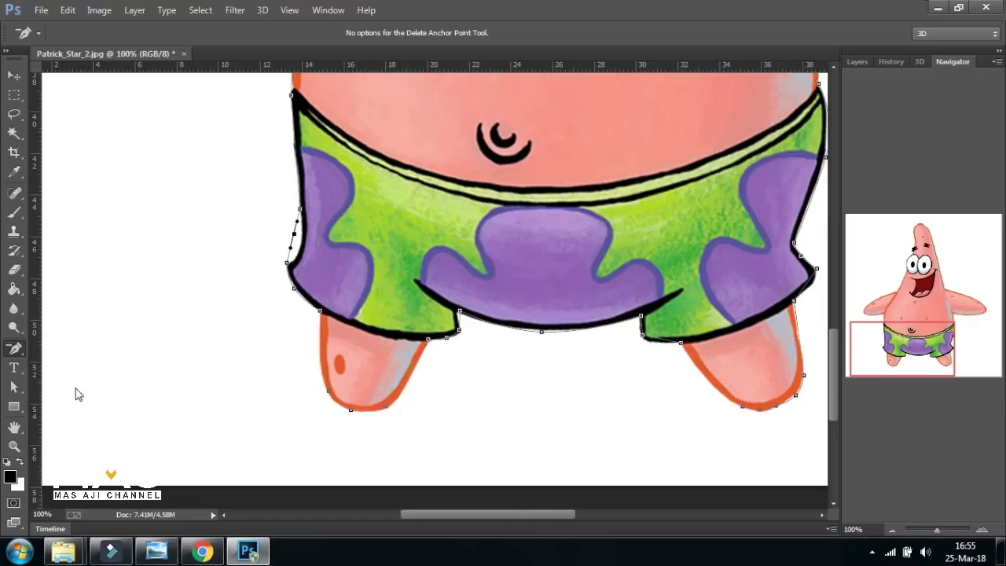
left_click(294, 239)
right_click(15, 348)
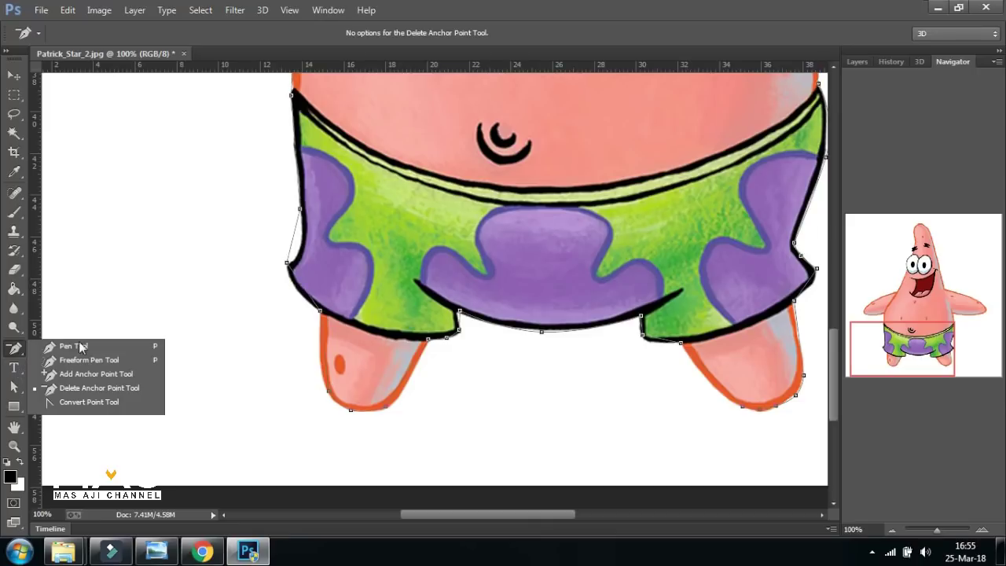
left_click(74, 376)
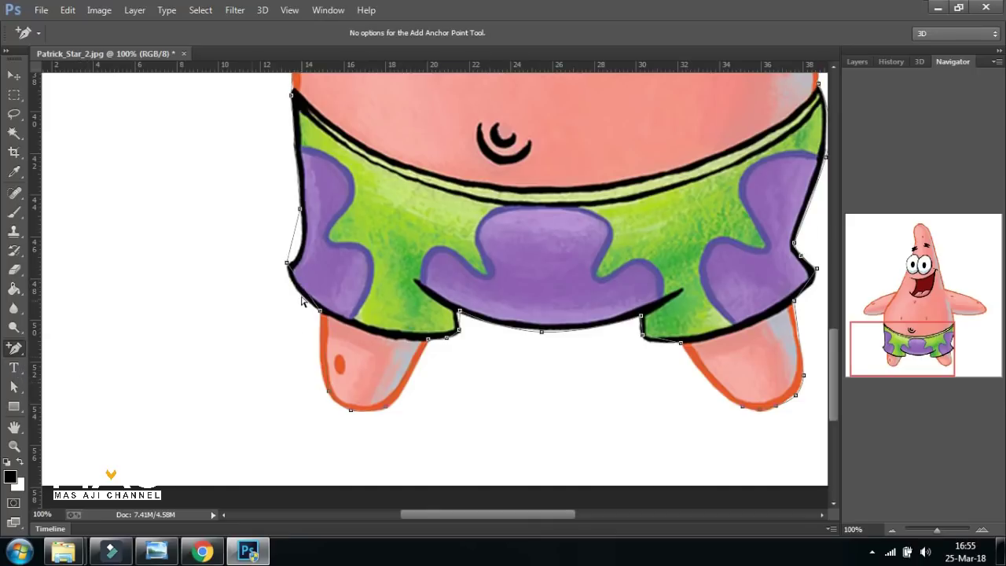
left_click(299, 287)
left_click_drag(297, 242, 302, 245)
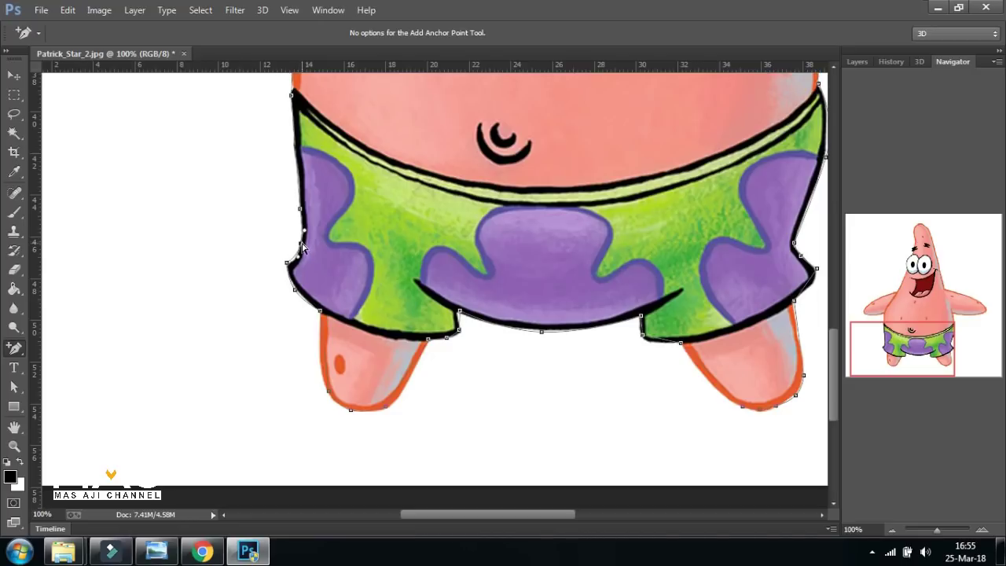
scroll(478, 344, "up", 5)
scroll(487, 312, "up", 1)
Add anchors along the arm's lower curve and tip, pulling them onto the outline
left_click(243, 279)
left_click_drag(243, 280, 240, 297)
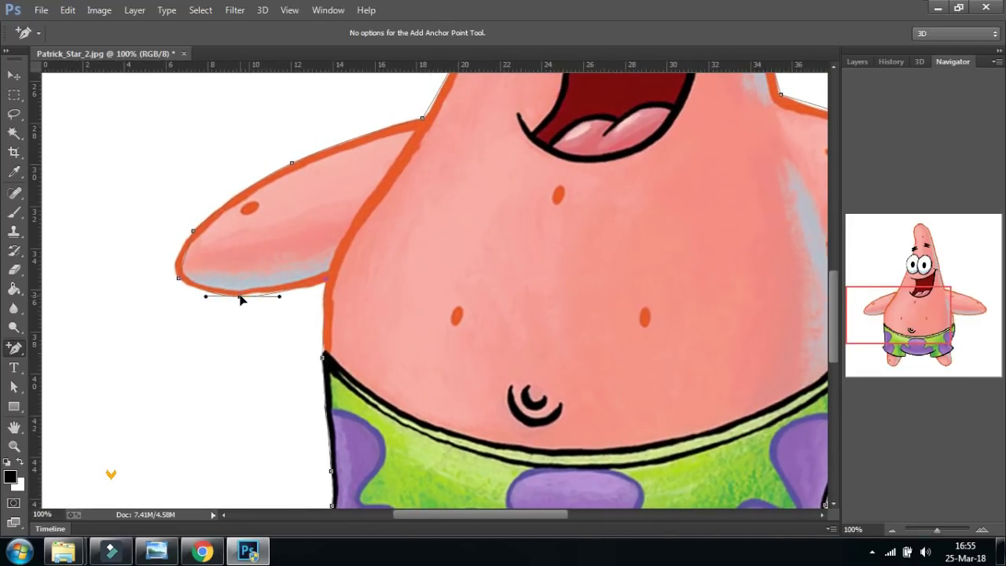
left_click(186, 261)
mouse_move(591, 198)
left_mouse_down()
mouse_move(550, 324)
mouse_move(440, 459)
left_mouse_up()
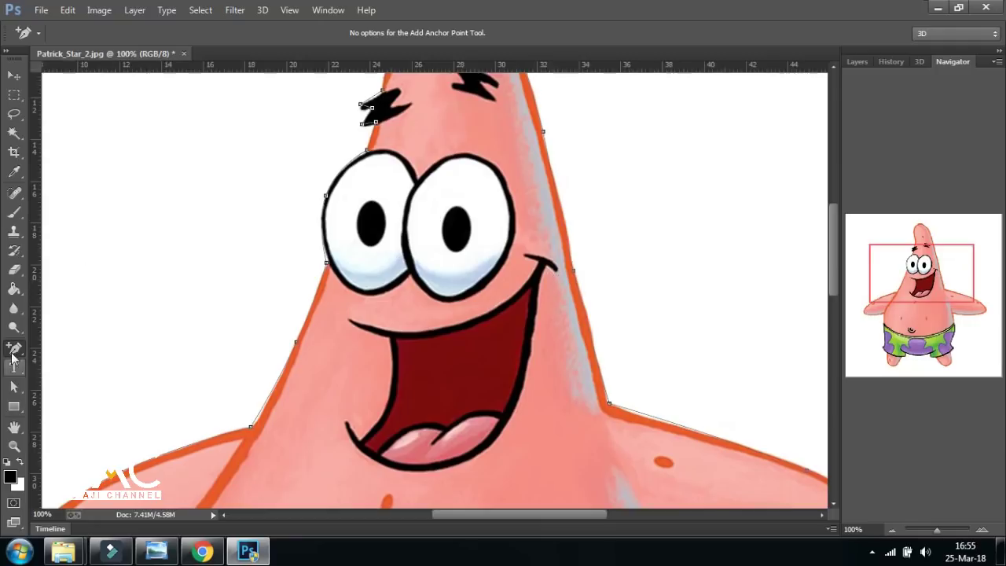
Use Convert Point to give the shoulder anchor handles and make the left-edge anchor a corner
right_click(12, 355)
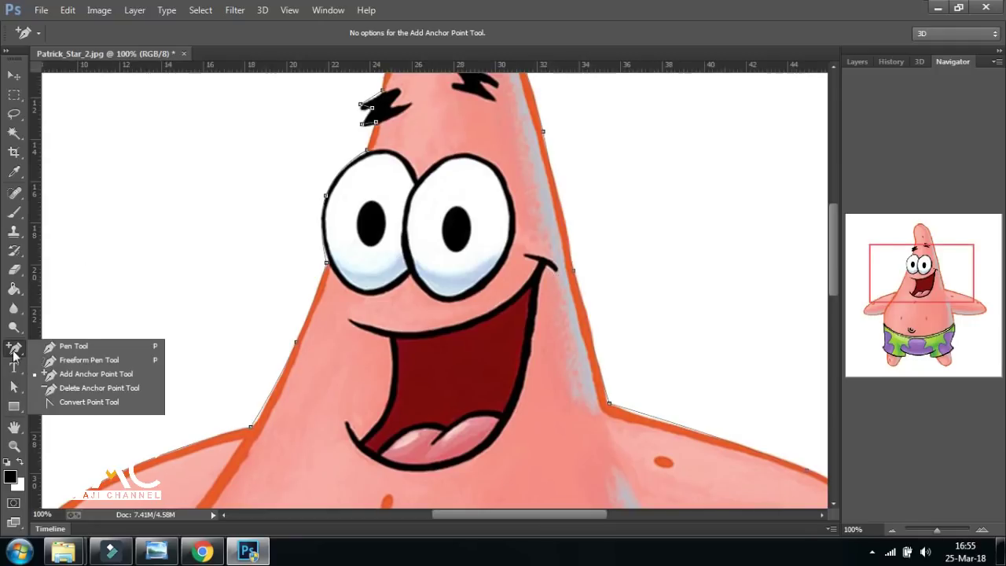
left_click(114, 404)
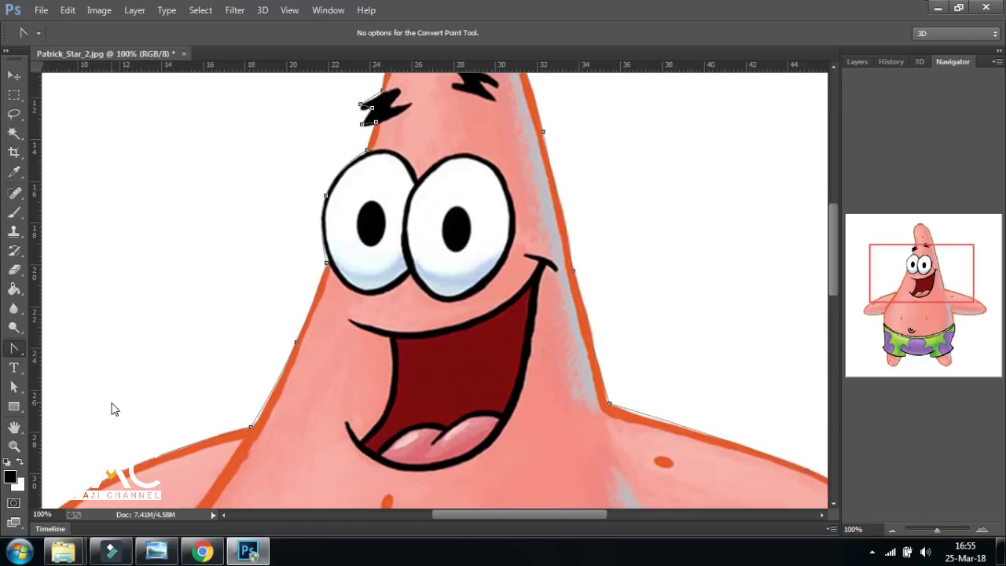
left_click(250, 428)
right_click(15, 348)
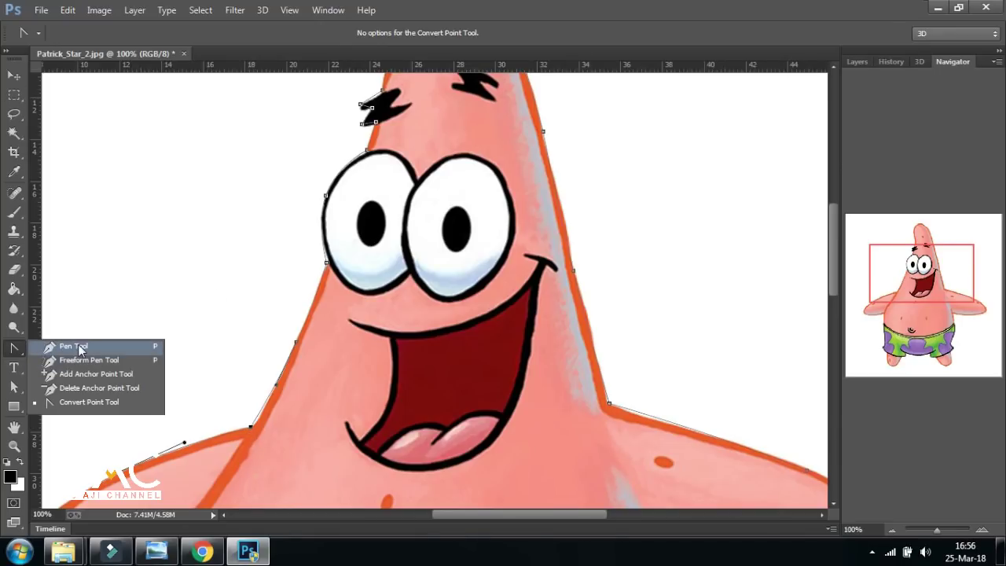
left_click(79, 349)
right_click(15, 348)
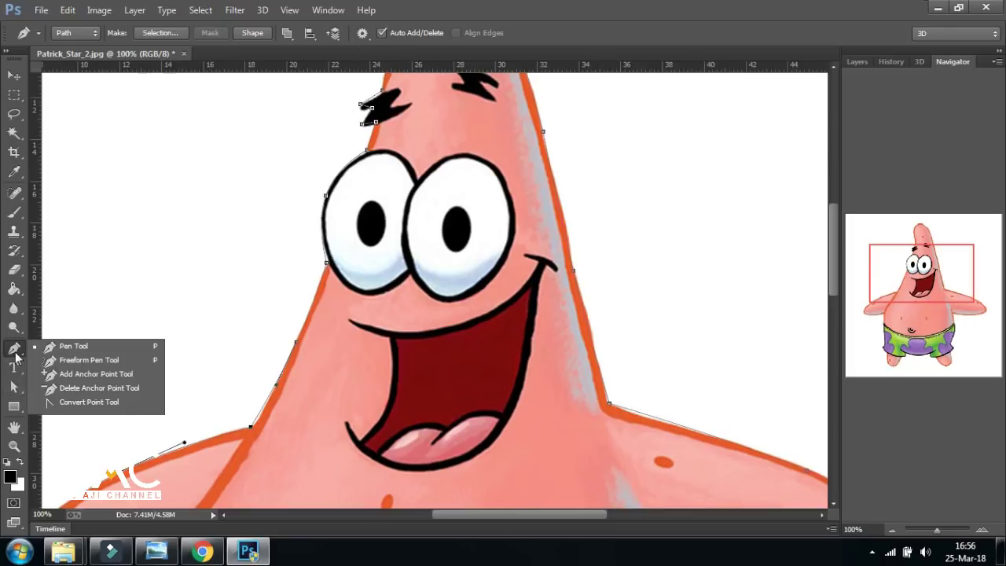
left_click(106, 403)
left_click_drag(183, 445, 189, 436)
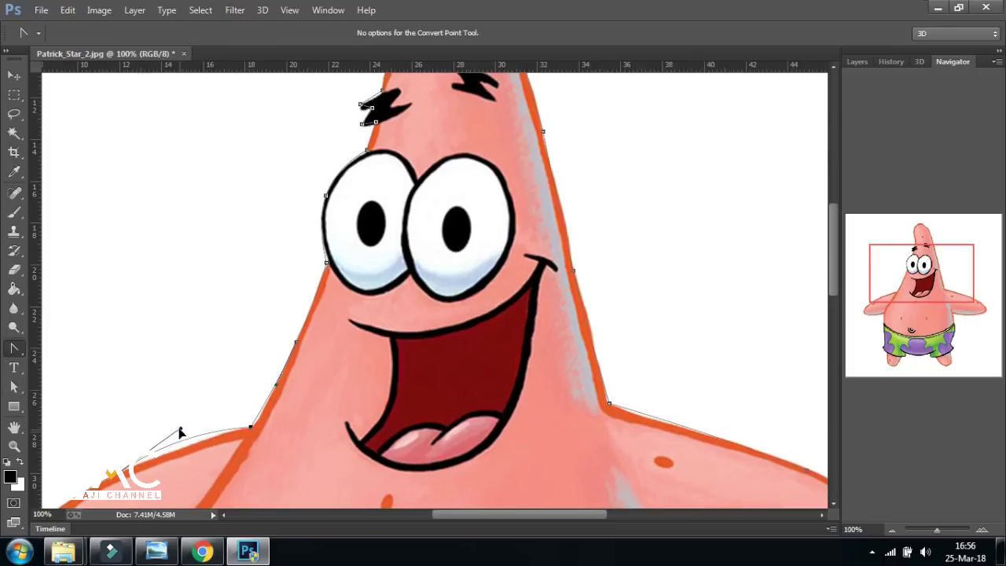
left_click(276, 377)
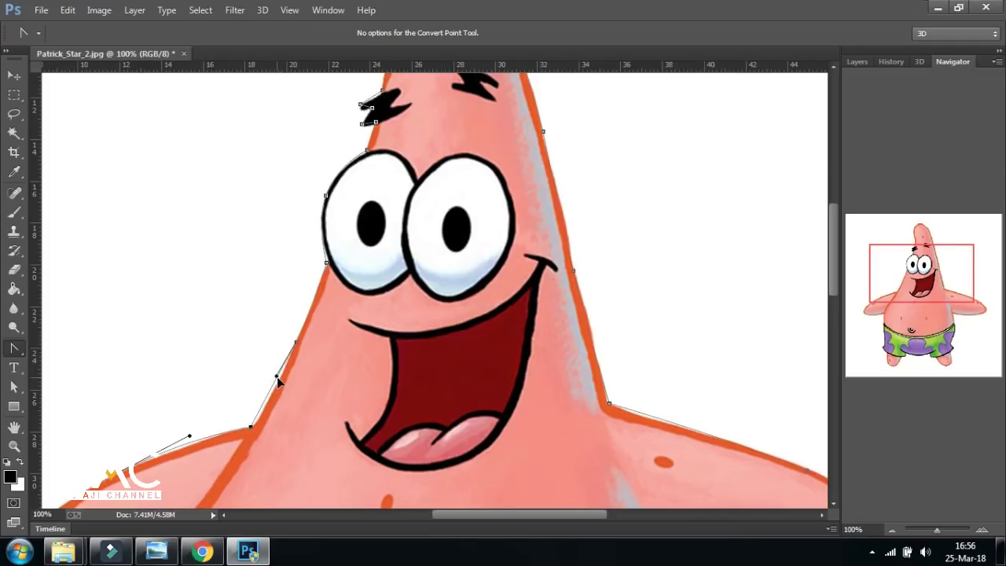
Nudge the shoulder anchor onto the outline and add an anchor beside the left eye
right_click(14, 349)
left_click(88, 404)
right_click(17, 390)
left_click(85, 399)
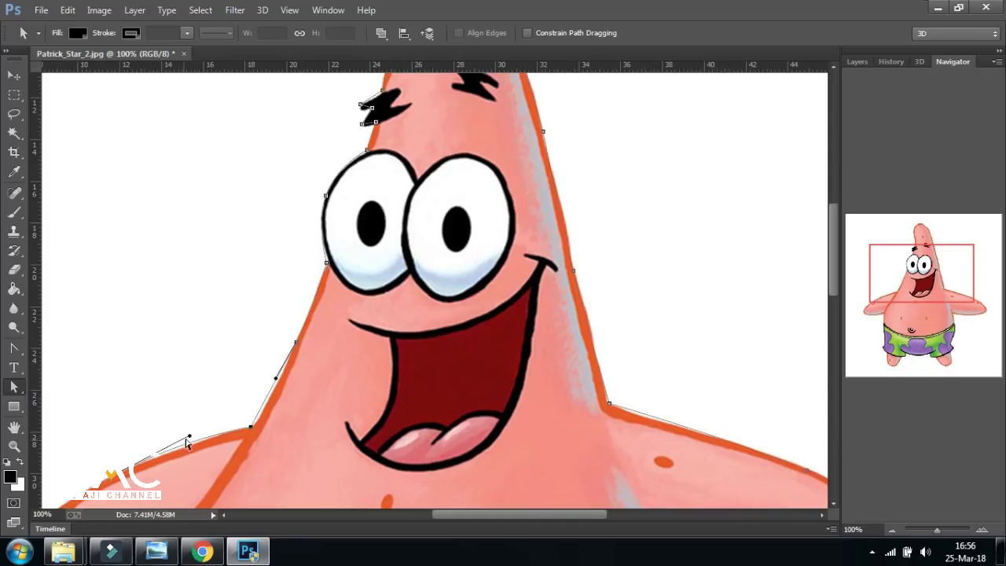
left_click_drag(191, 434, 200, 436)
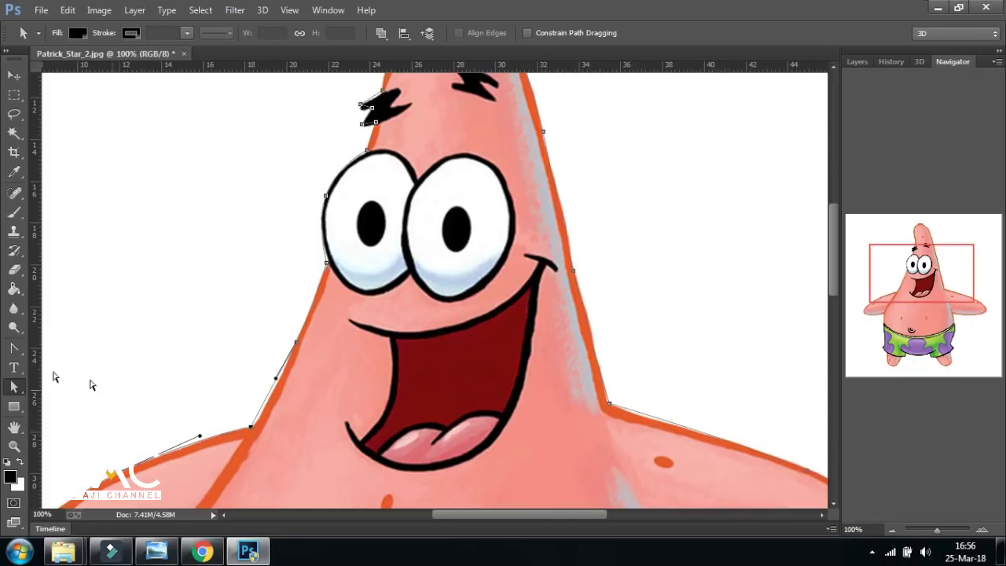
left_click(14, 348)
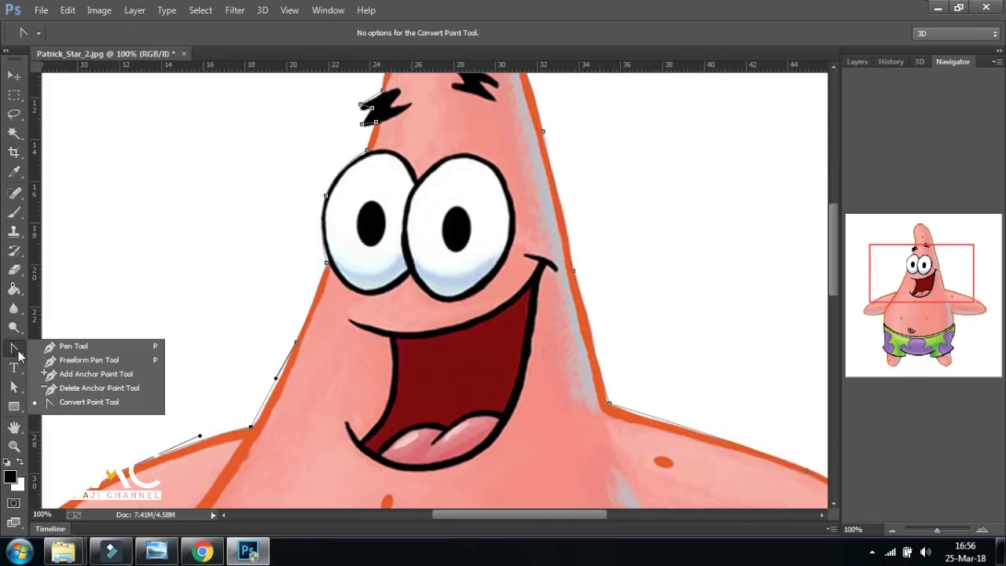
left_click(78, 376)
left_click(297, 338)
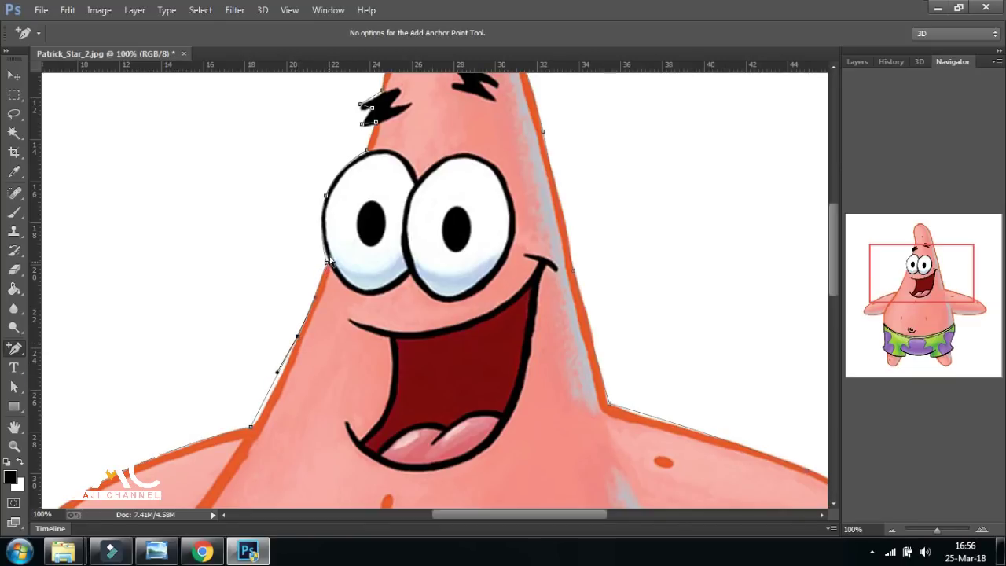
Curve the path around the left eye by adjusting the eye anchor's upper and lower handles
left_click_drag(326, 195, 336, 165)
right_click(16, 349)
left_click(89, 407)
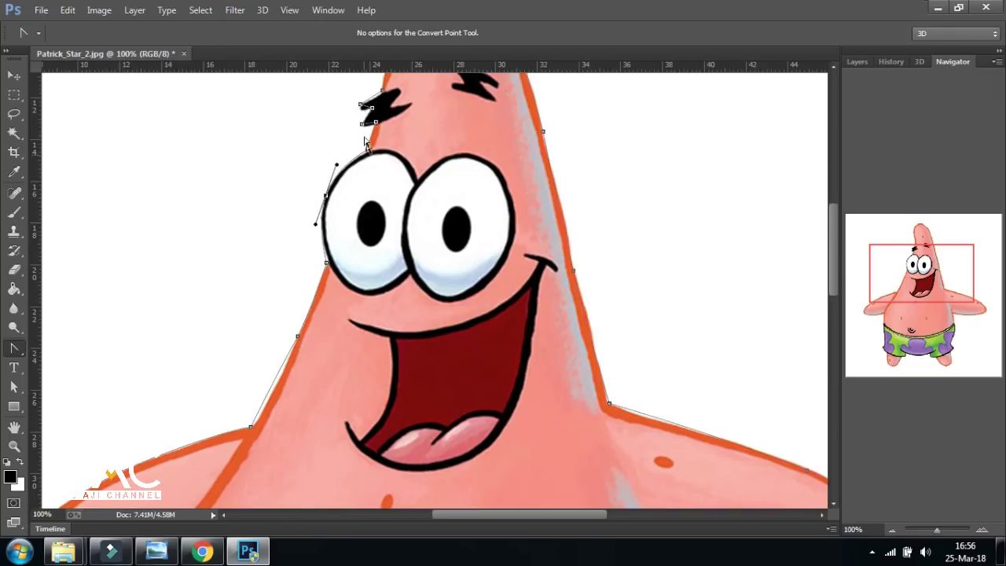
mouse_move(336, 167)
left_mouse_down()
mouse_move(333, 156)
mouse_move(338, 165)
left_mouse_up()
right_click(18, 390)
left_click(94, 402)
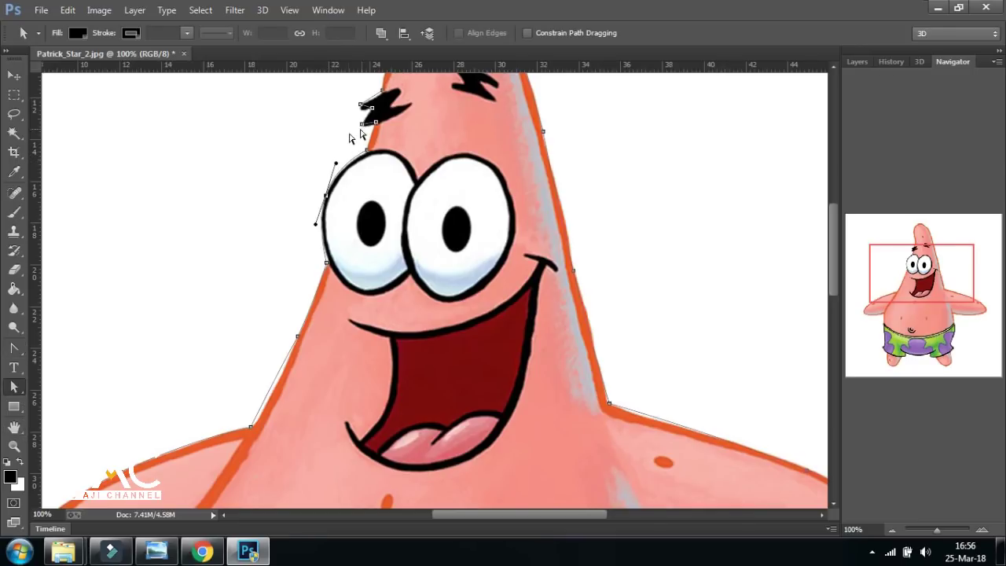
left_click(331, 169)
left_click_drag(316, 223, 310, 225)
Reshape the segment and top anchor handle to hug the top of the head, then zoom out
left_click_drag(403, 188, 413, 306)
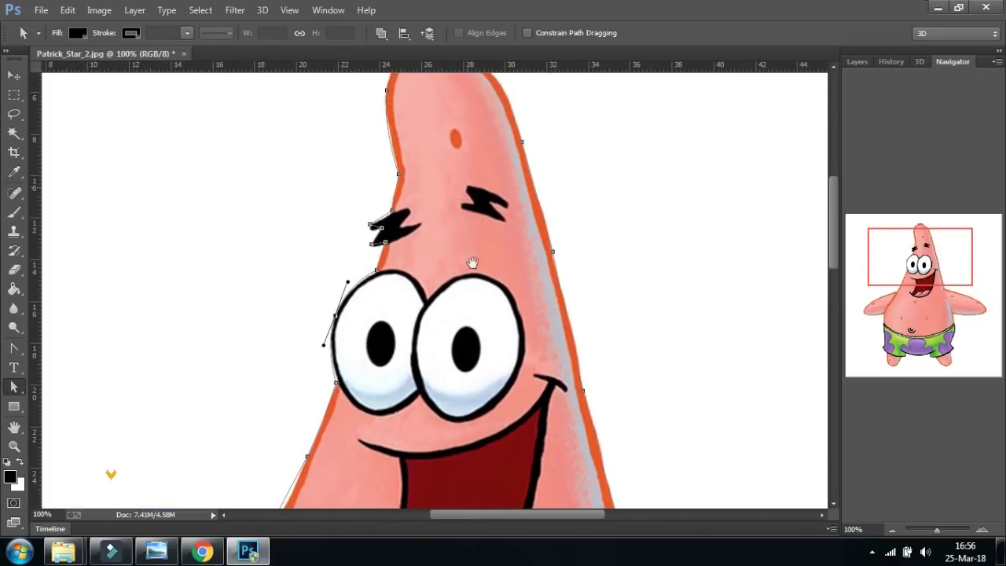
left_click_drag(469, 190, 456, 330)
left_click(388, 315)
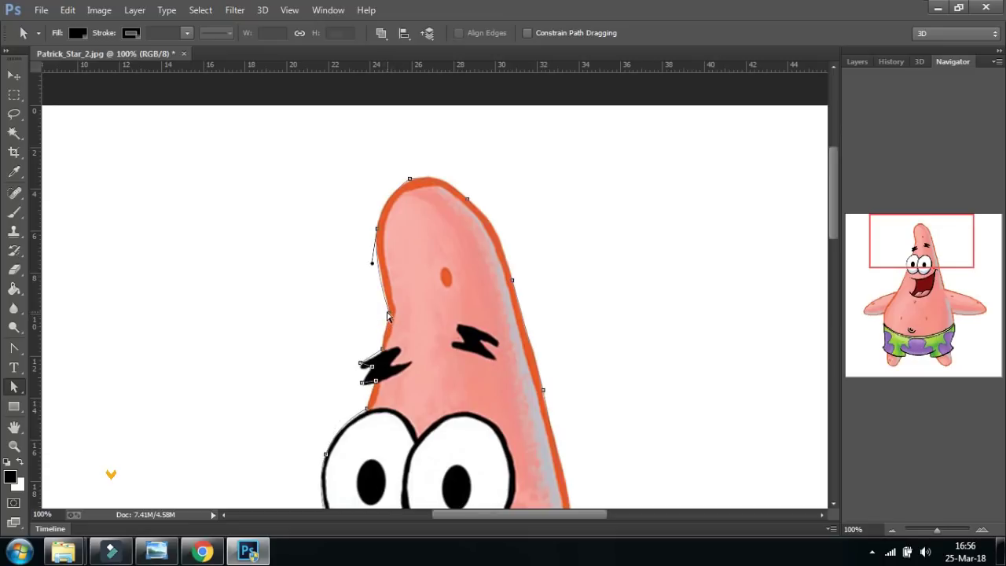
left_click_drag(373, 267, 378, 260)
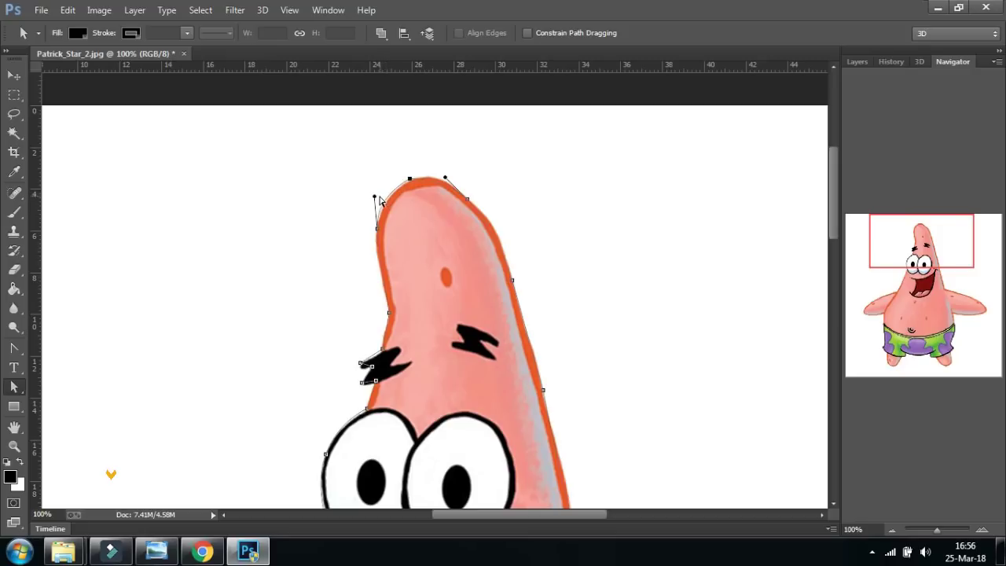
left_click_drag(374, 197, 376, 202)
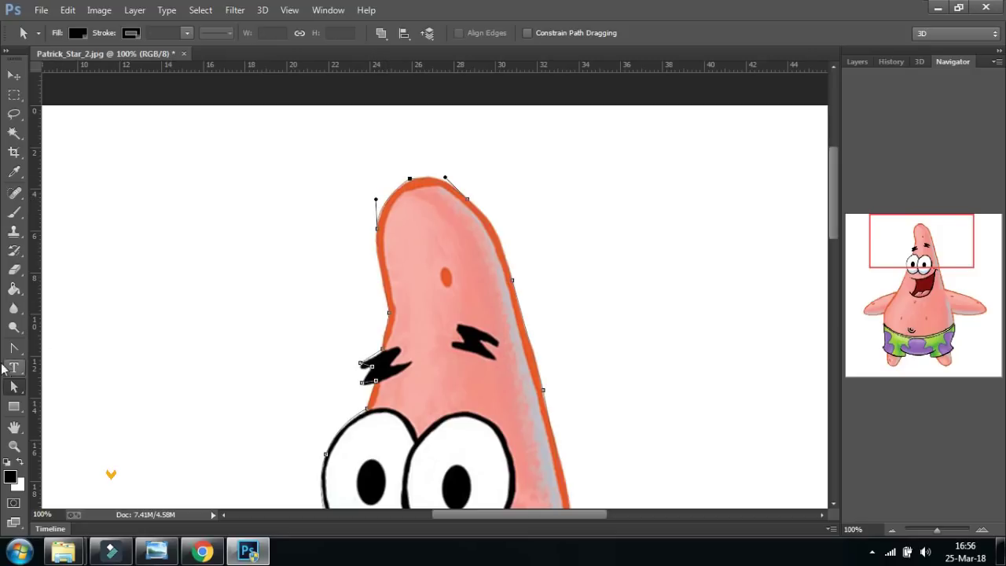
left_click(13, 348)
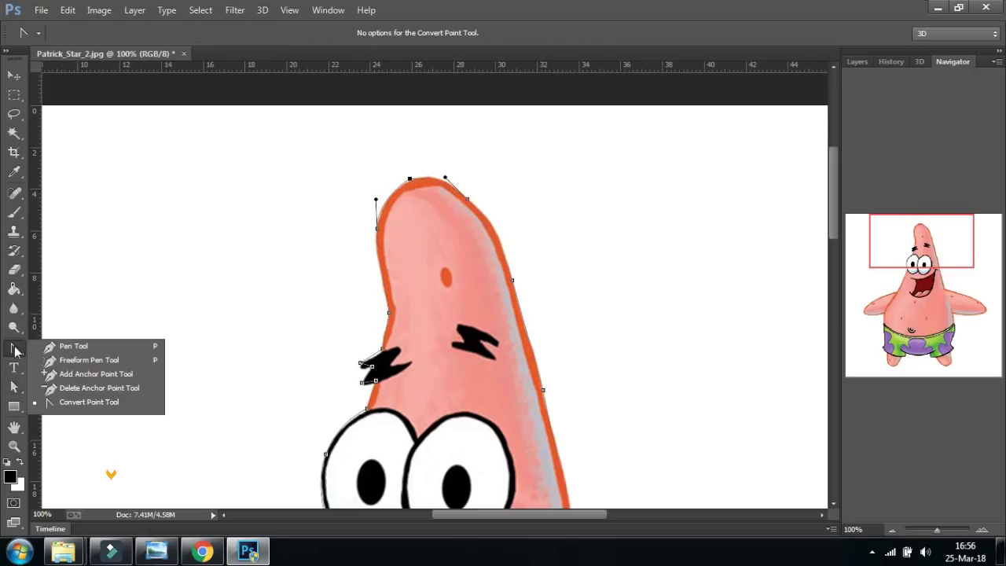
left_click(103, 348)
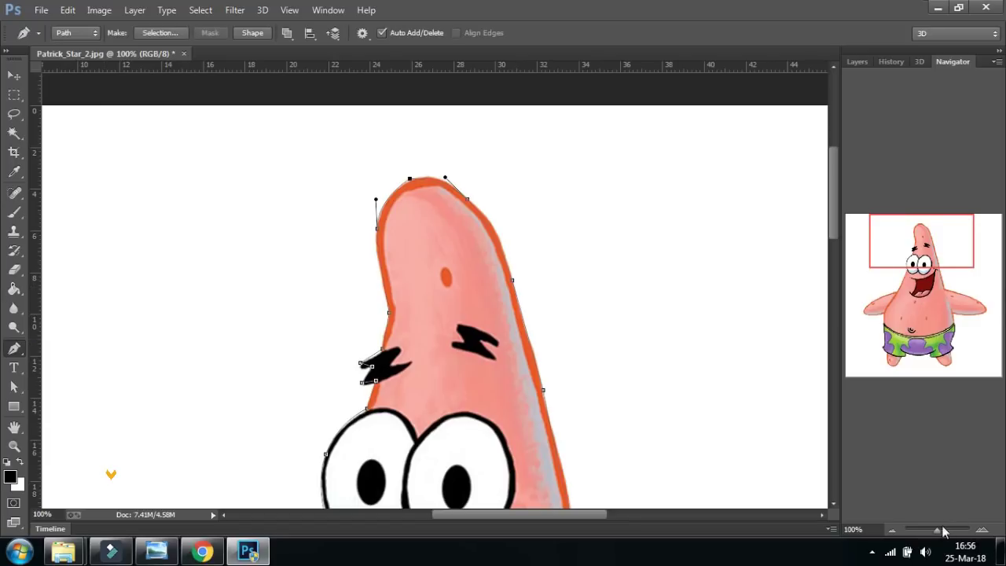
left_click_drag(936, 531, 924, 531)
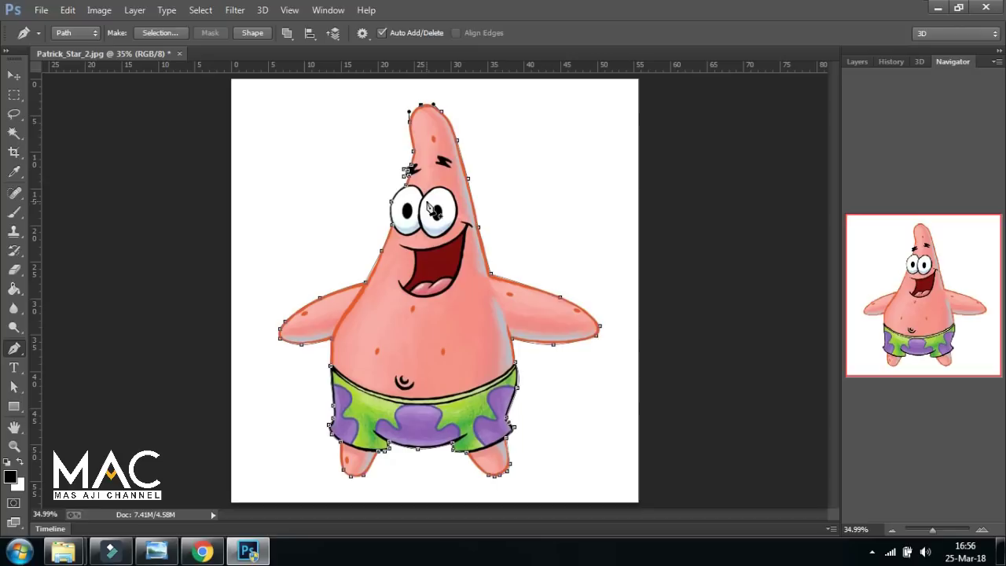
Make a New Selection from the Patrick path with a 1-pixel feather radius
right_click(429, 208)
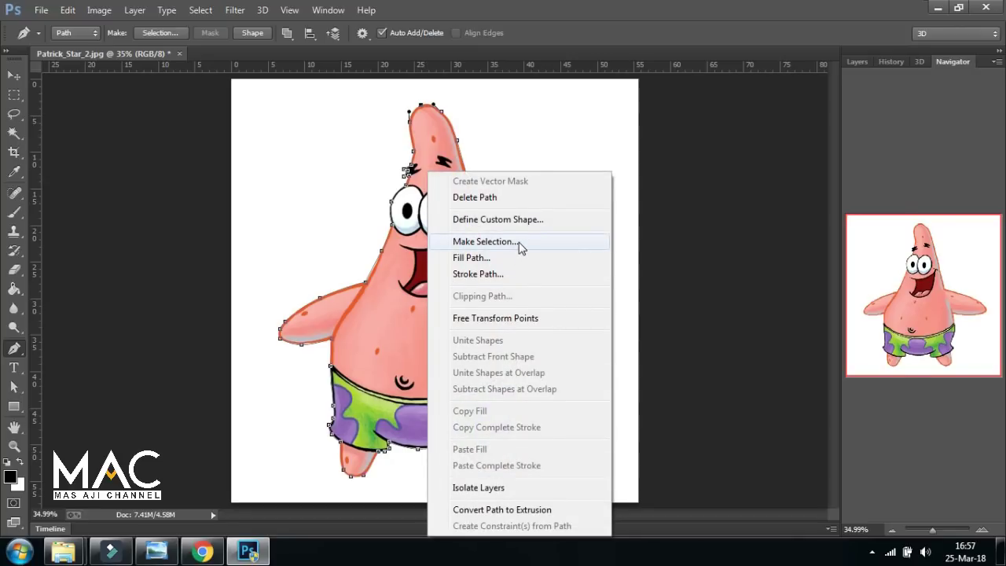
left_click(519, 242)
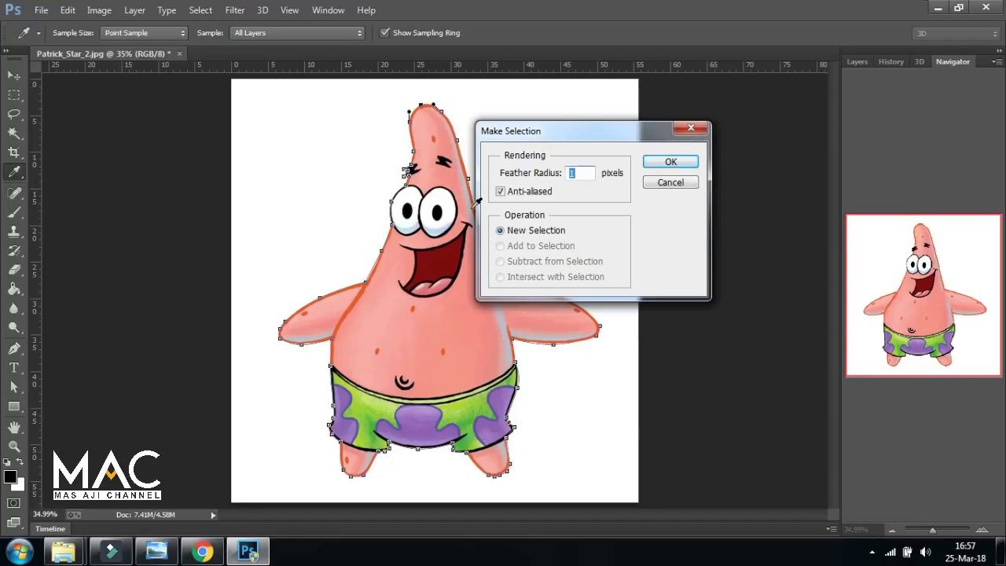
left_click_drag(561, 139, 532, 166)
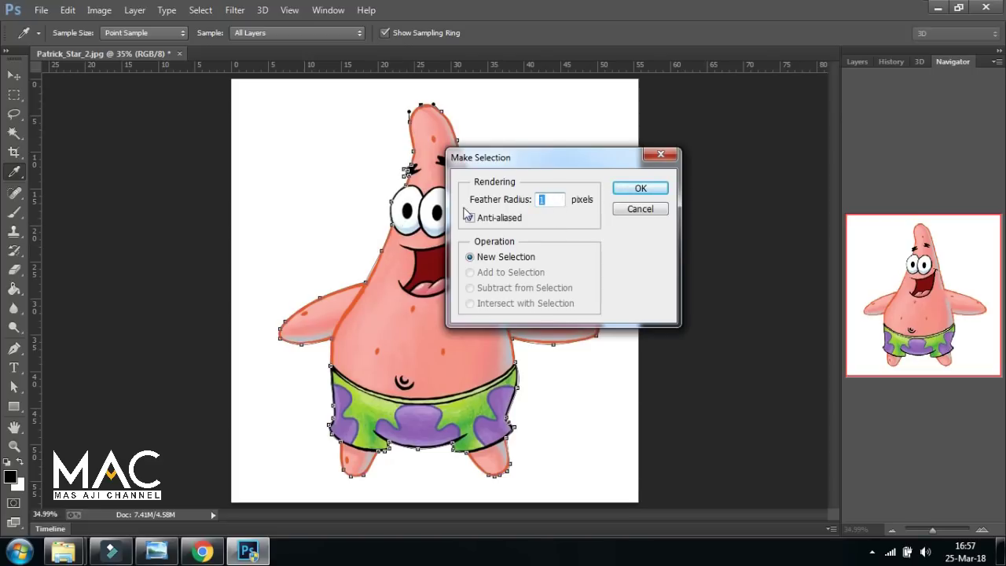
left_click(540, 200)
left_click_drag(546, 173, 681, 178)
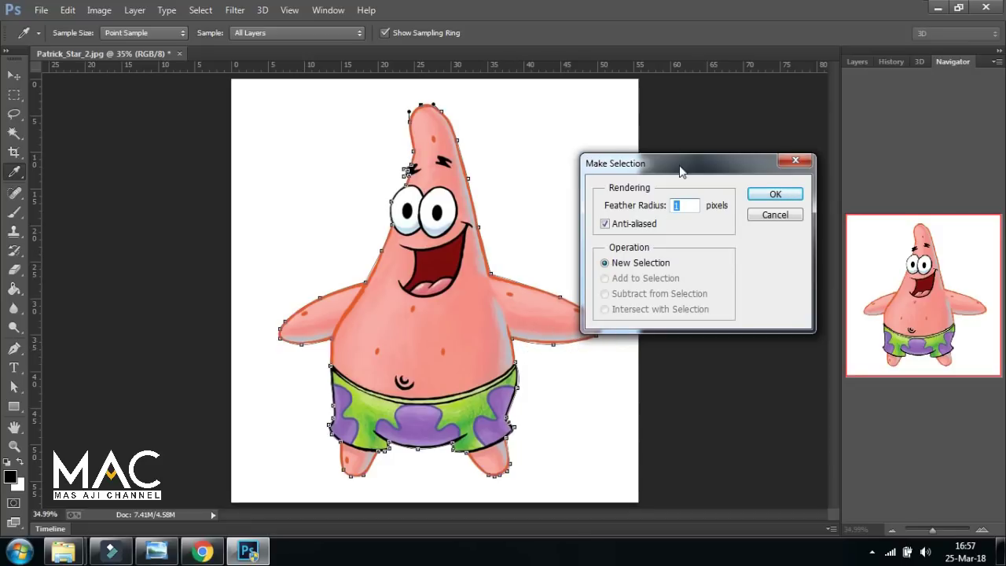
left_click_drag(697, 171, 581, 164)
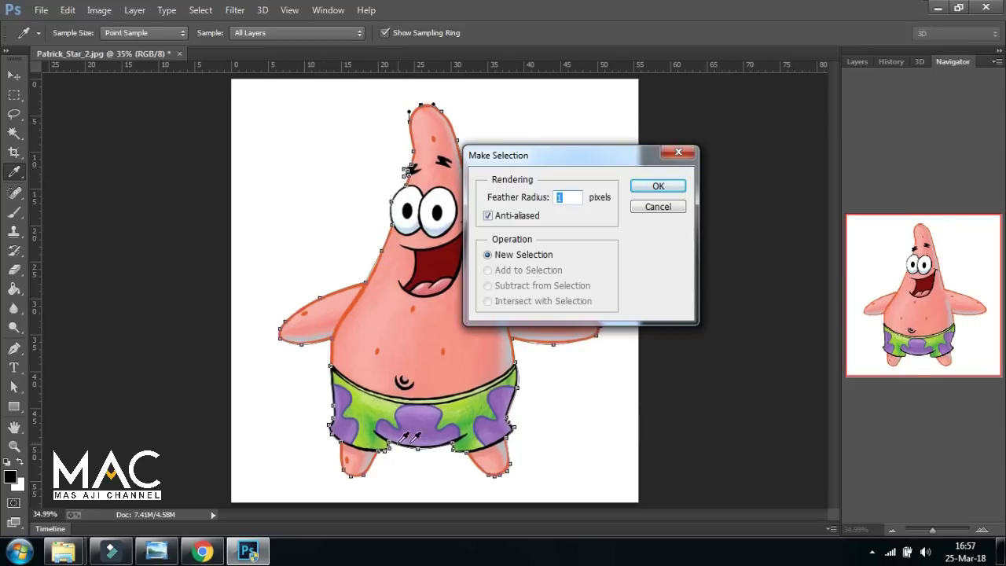
left_click(659, 187)
left_click(858, 62)
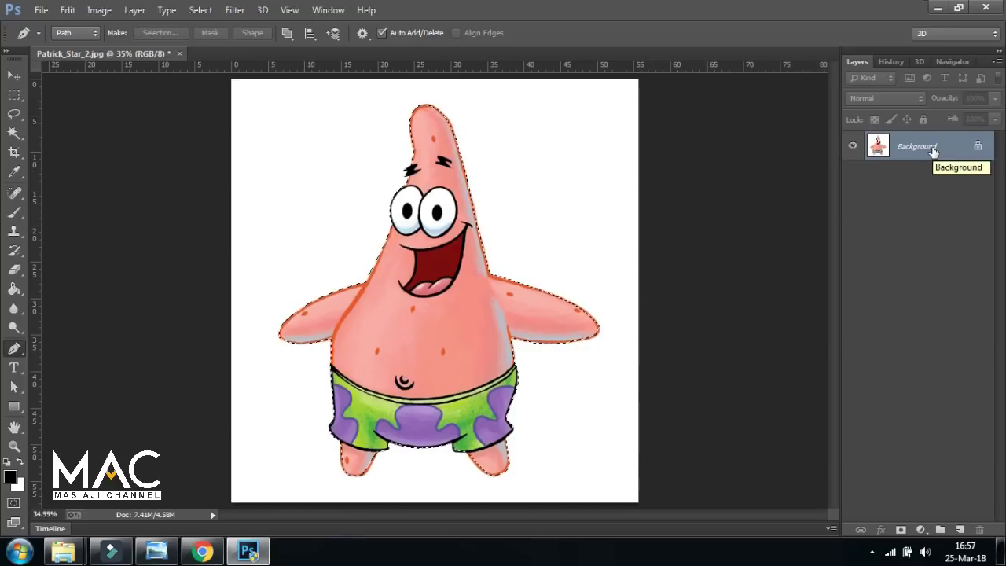
Copy the selection to a new layer with Ctrl+J and rename Layer 1 to 'Patrick'
left_click_drag(933, 151, 932, 148)
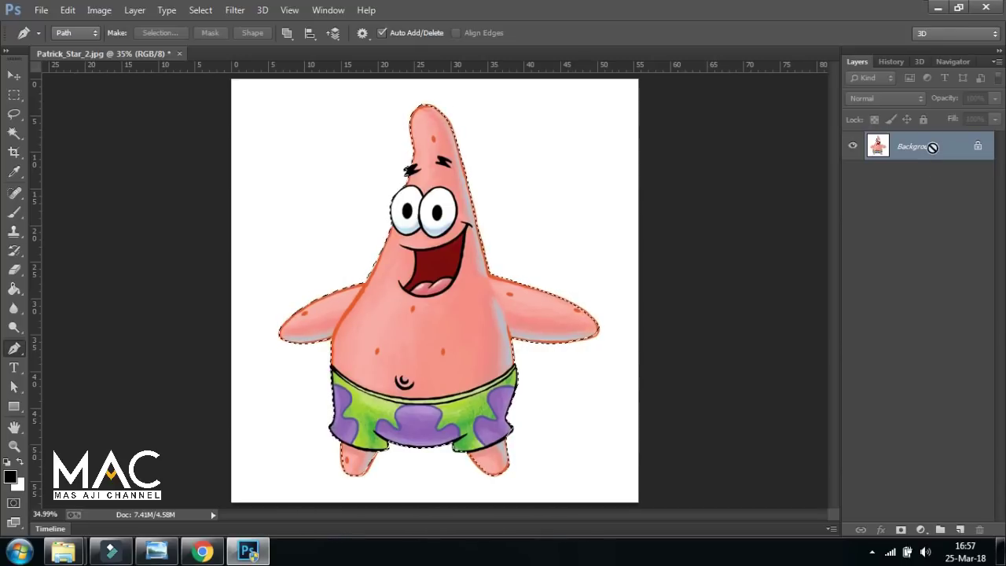
key("ctrl+j")
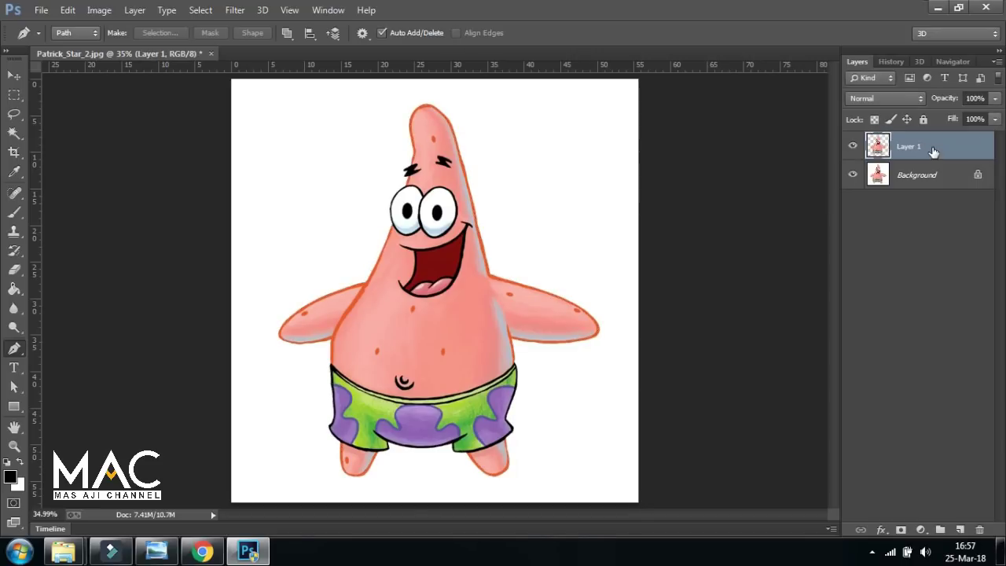
left_click(14, 77)
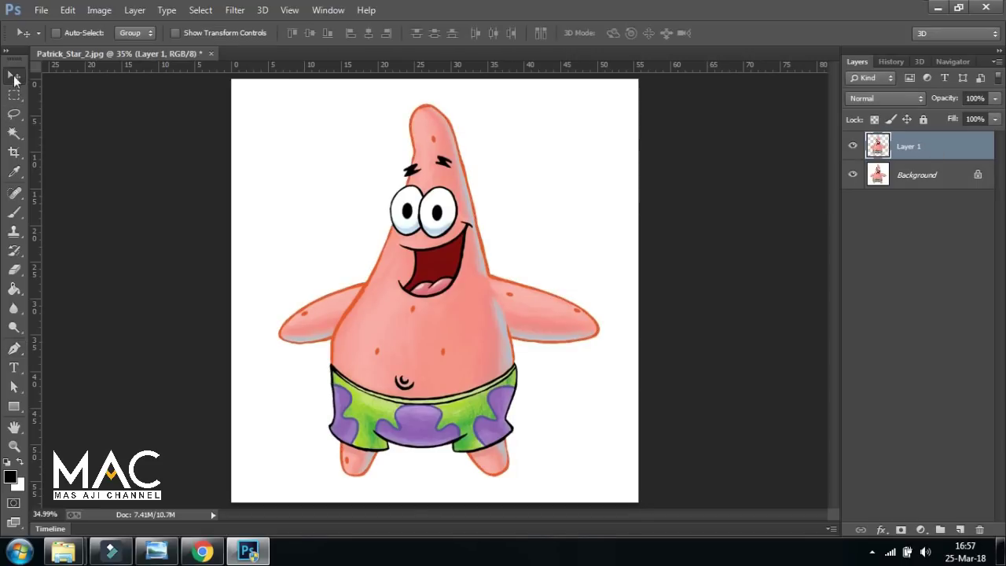
double_click(911, 148)
key("BackSpace")
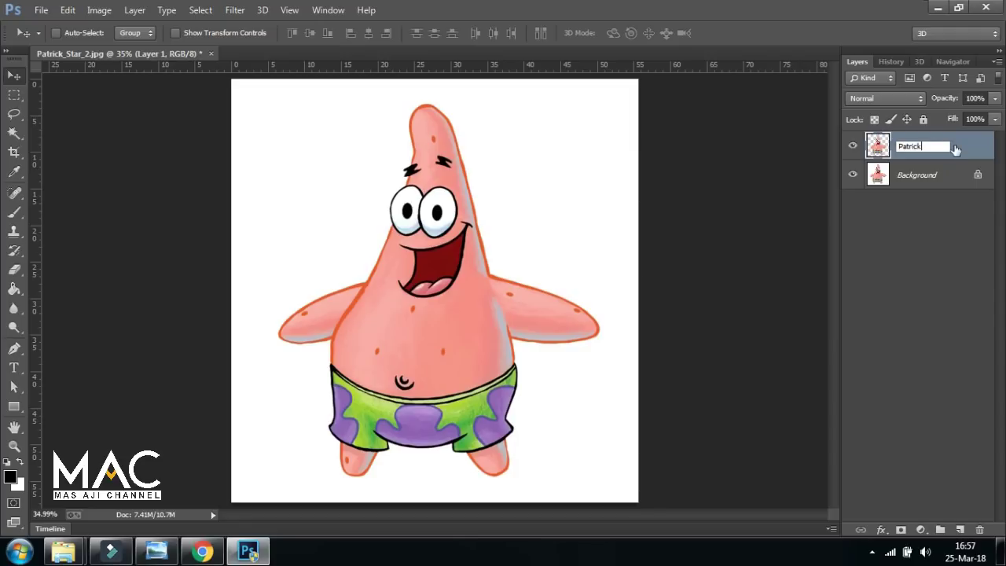
type("Patrick")
key("Return")
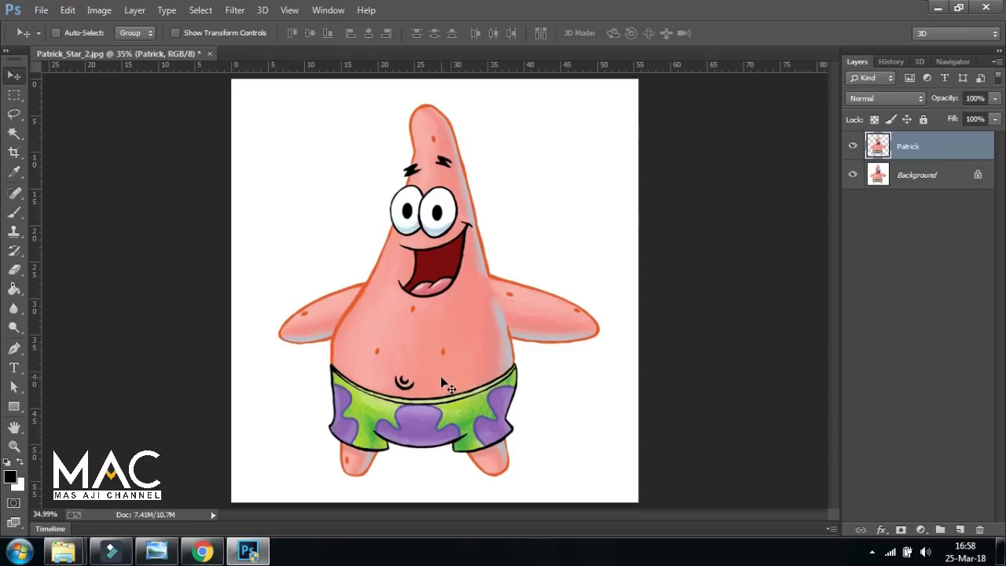
Hide the Background, reposition Patrick, then close Patrick_Star_2.jpg without saving
left_click(852, 174)
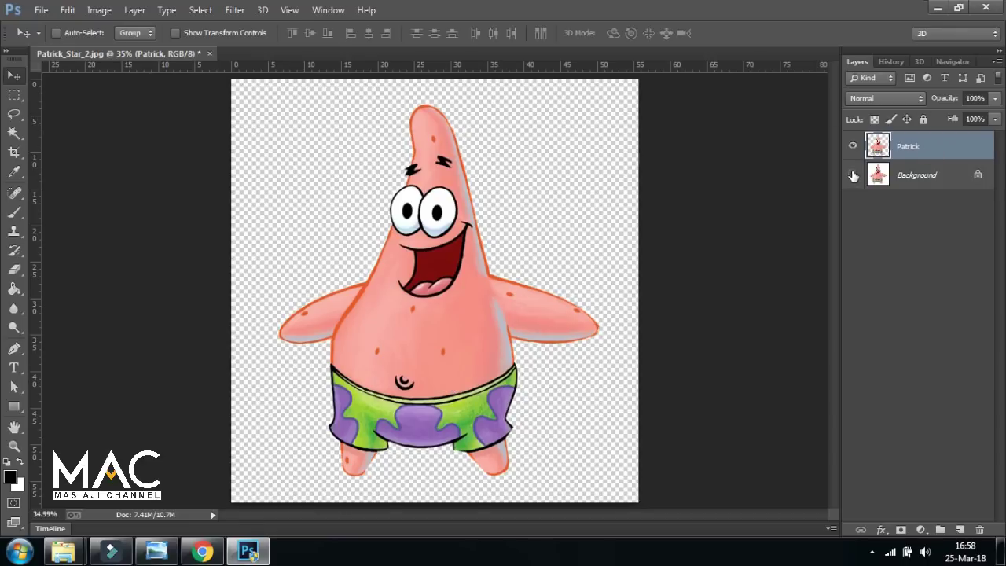
left_click_drag(418, 346, 434, 333)
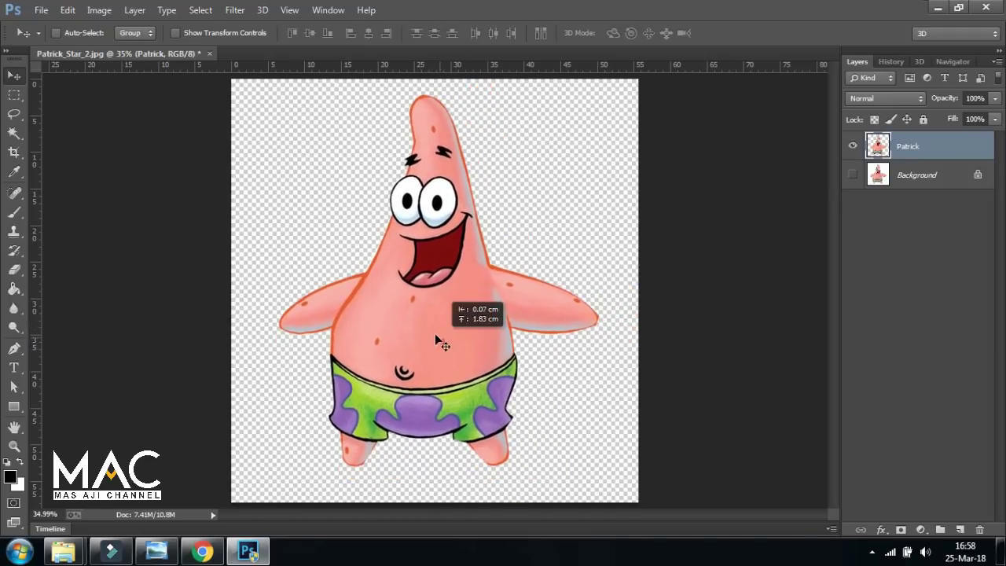
right_click(14, 349)
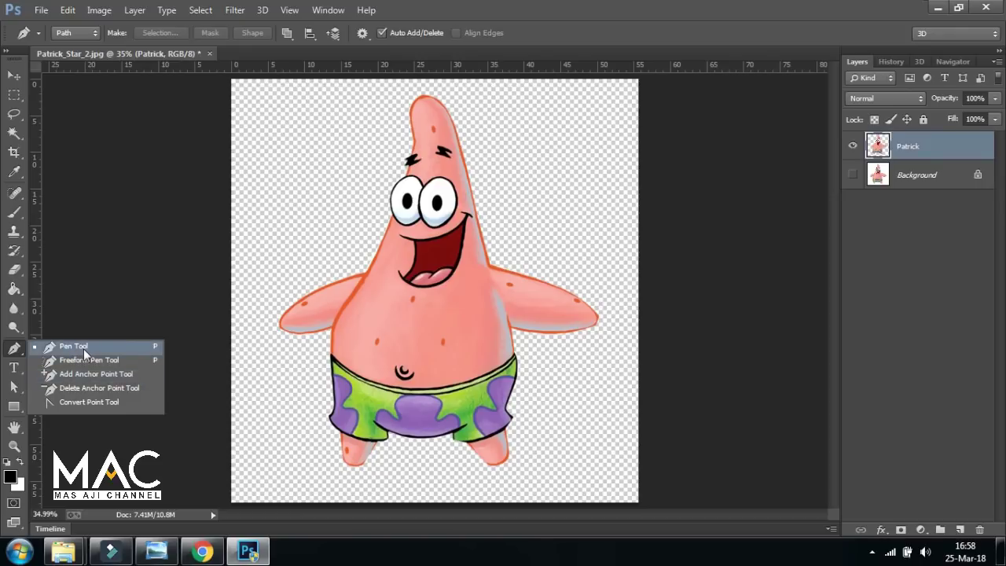
left_click(85, 352)
left_click(14, 76)
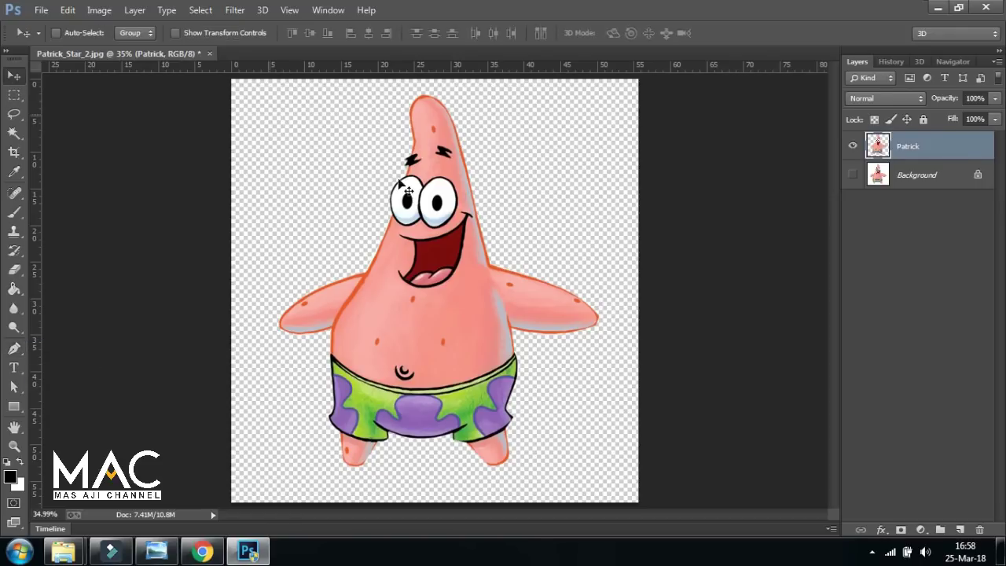
left_click_drag(434, 273, 446, 280)
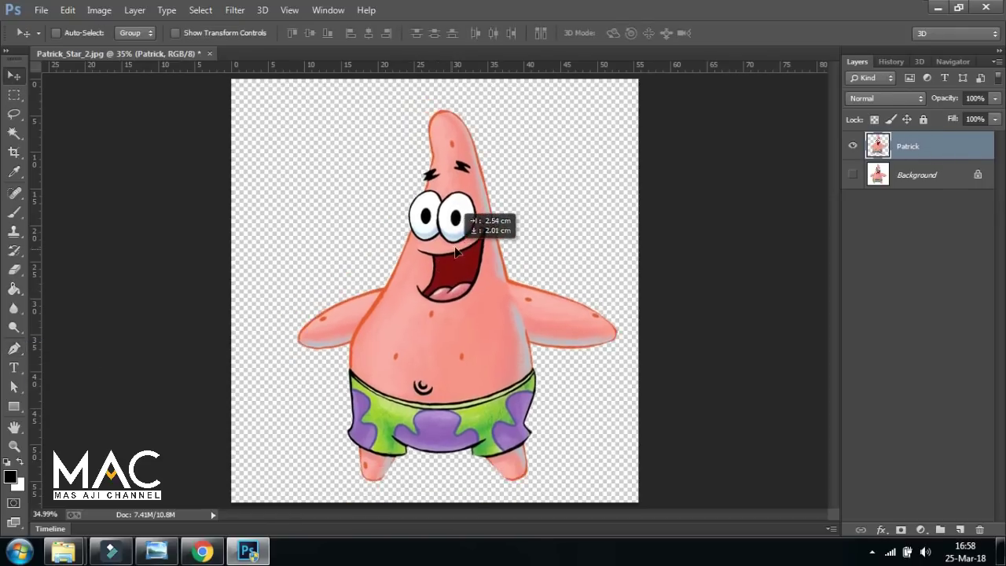
left_click(210, 53)
left_click(508, 217)
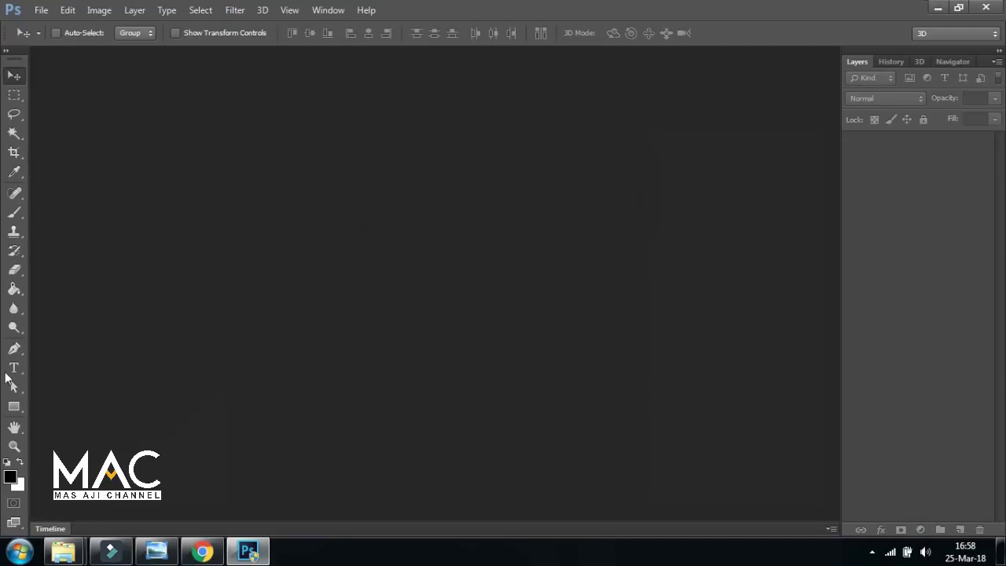
Select the Freeform Pen Tool
left_click(14, 348)
right_click(13, 348)
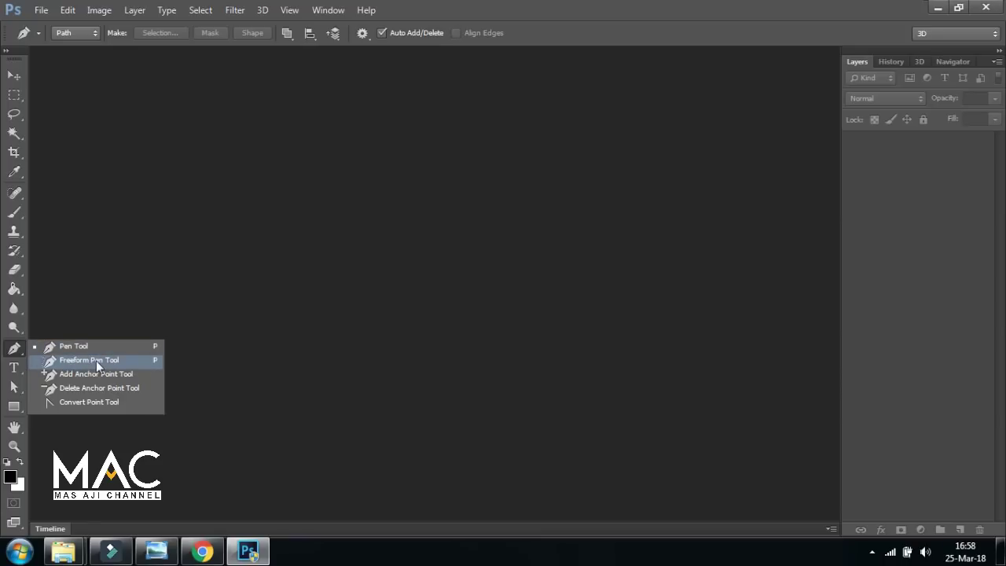
left_click(96, 361)
Open the Insta image file and dock it as a tab
left_click(41, 10)
left_click(58, 40)
left_click(375, 220)
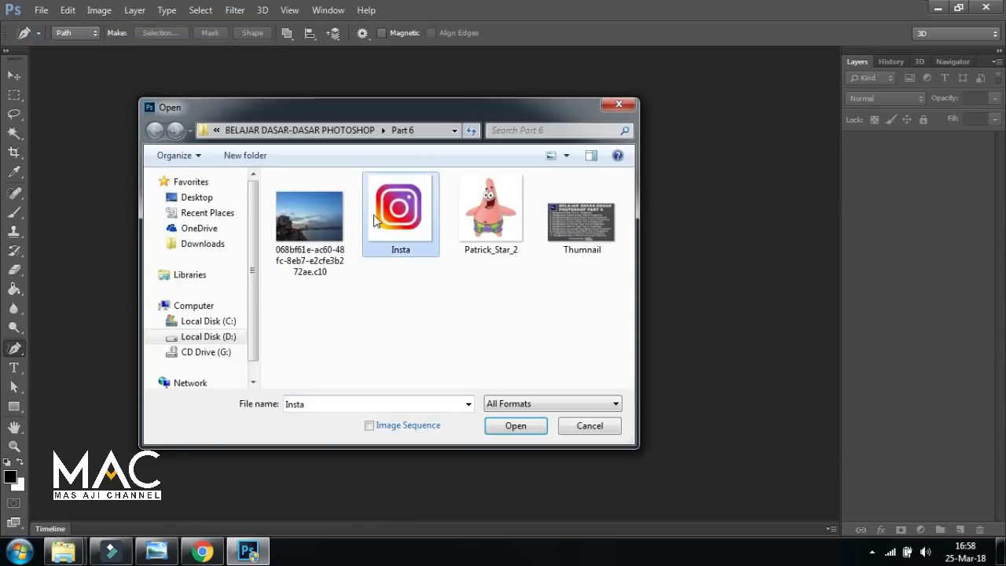
left_click(520, 425)
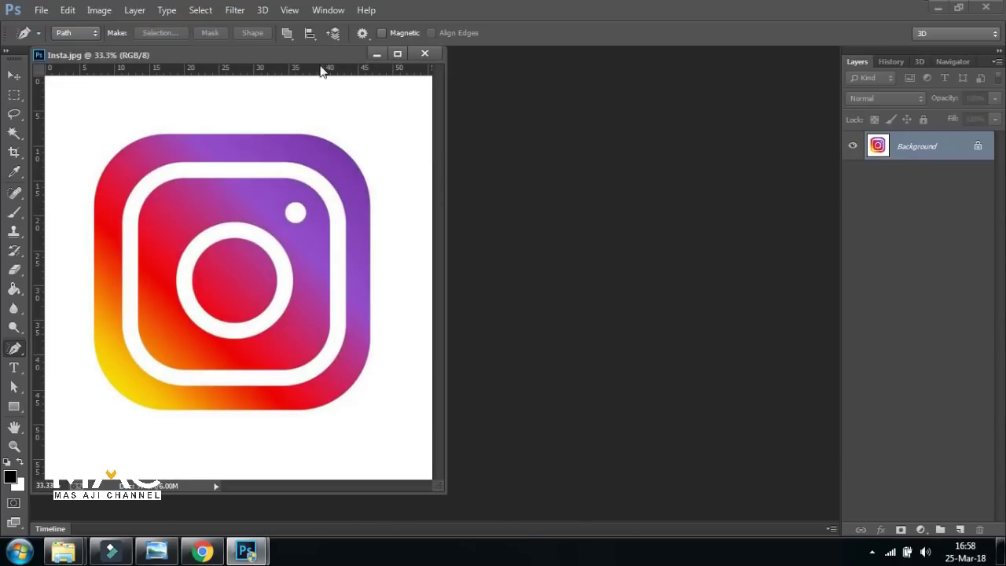
left_click_drag(321, 55, 415, 58)
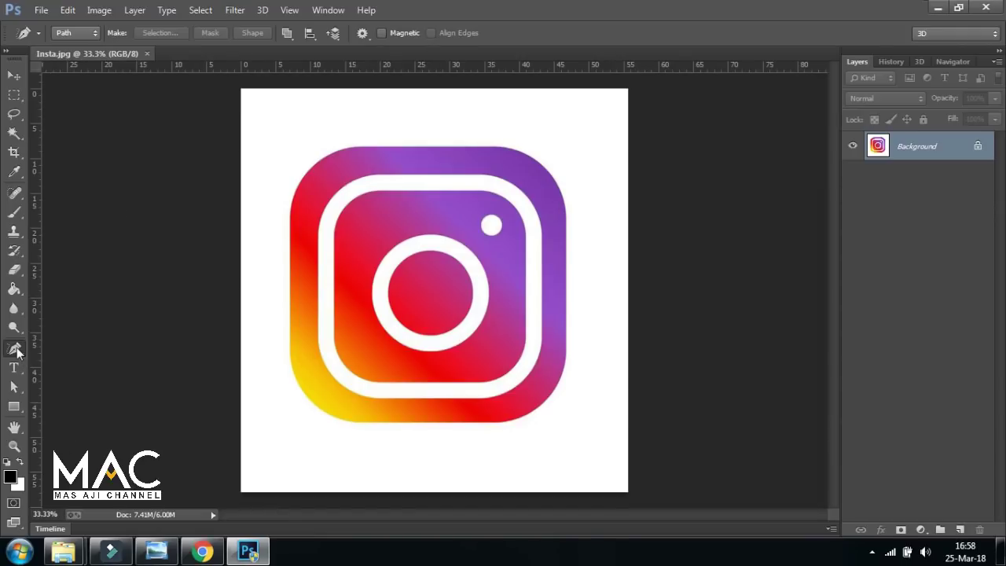
Zoom to about 110% via the Navigator and pan to the logo's top-left corner
right_click(17, 352)
left_click(70, 362)
left_click(952, 62)
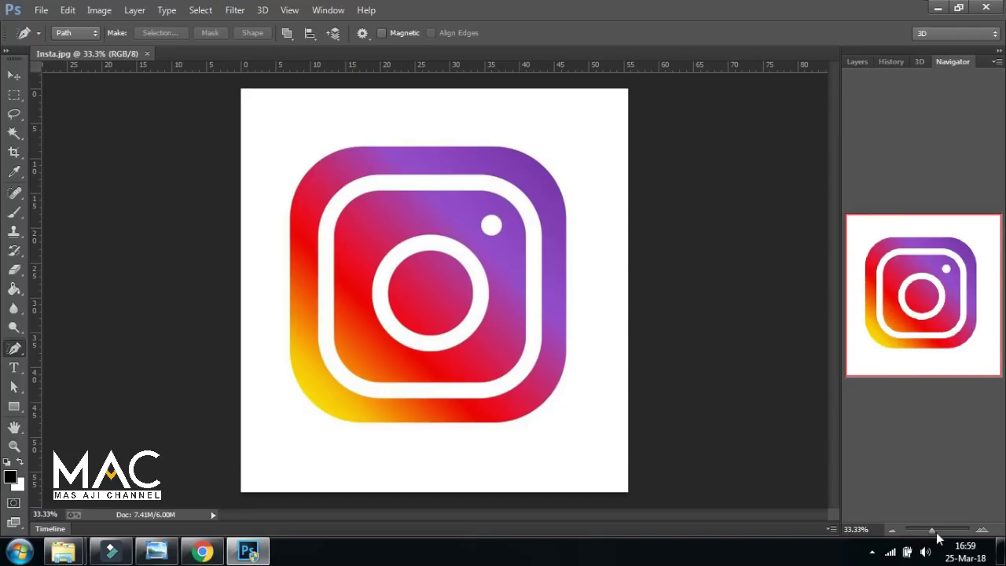
left_click_drag(932, 531, 938, 531)
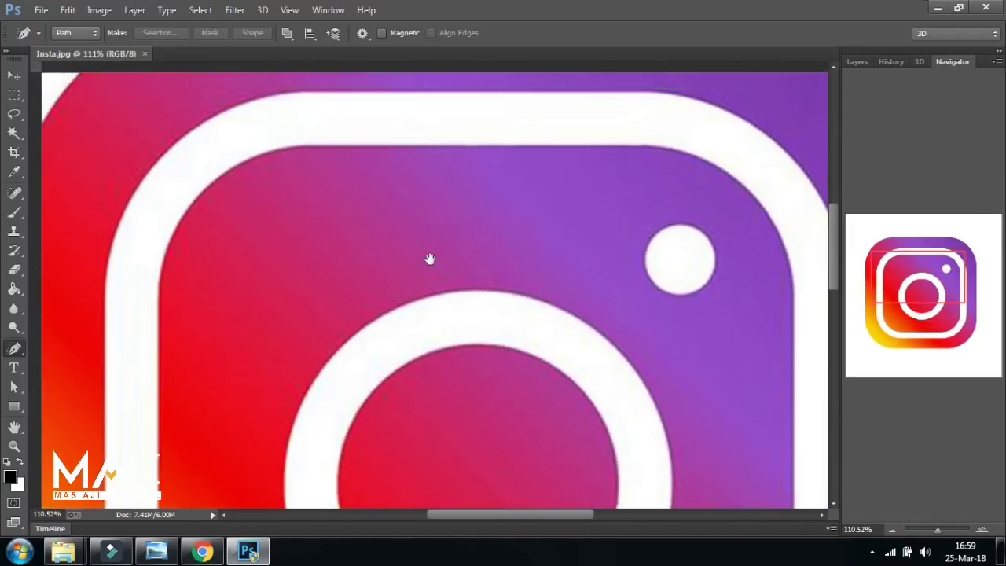
key("ctrl+r")
mouse_move(430, 260)
left_mouse_down()
mouse_move(463, 332)
mouse_move(485, 337)
left_mouse_up()
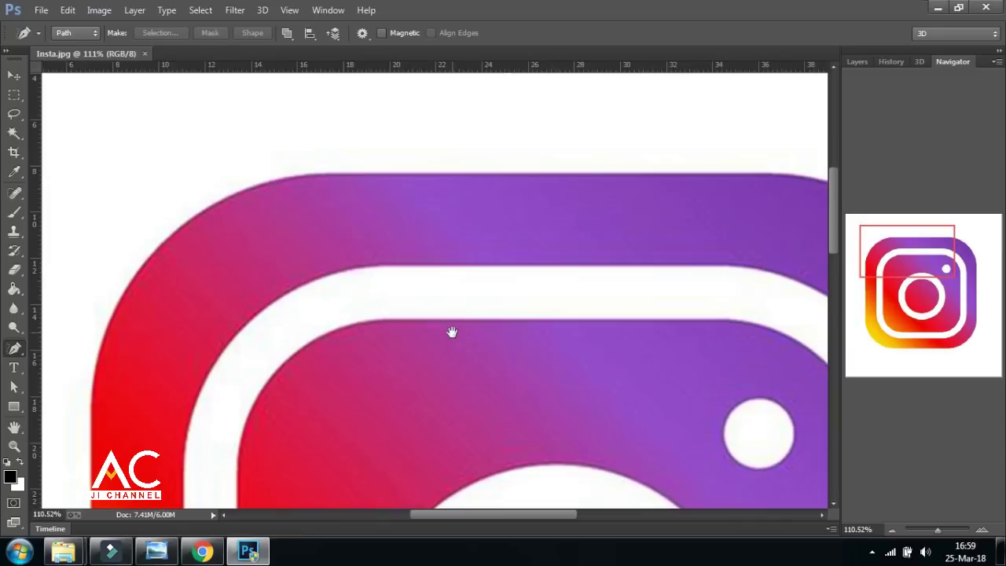
left_click_drag(393, 227, 330, 186)
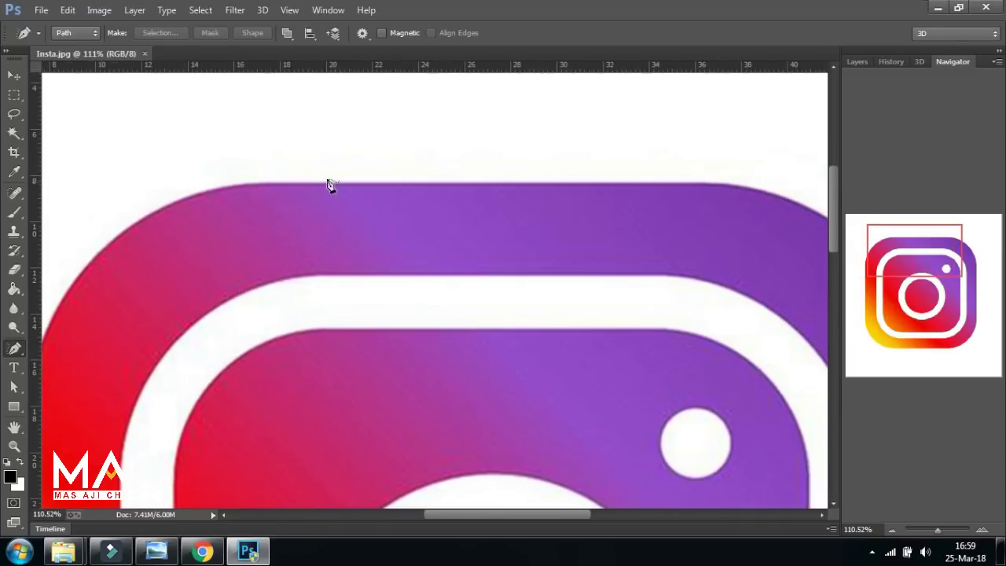
Draw a freeform path around the Insta logo's outer rounded edge
left_click(251, 185)
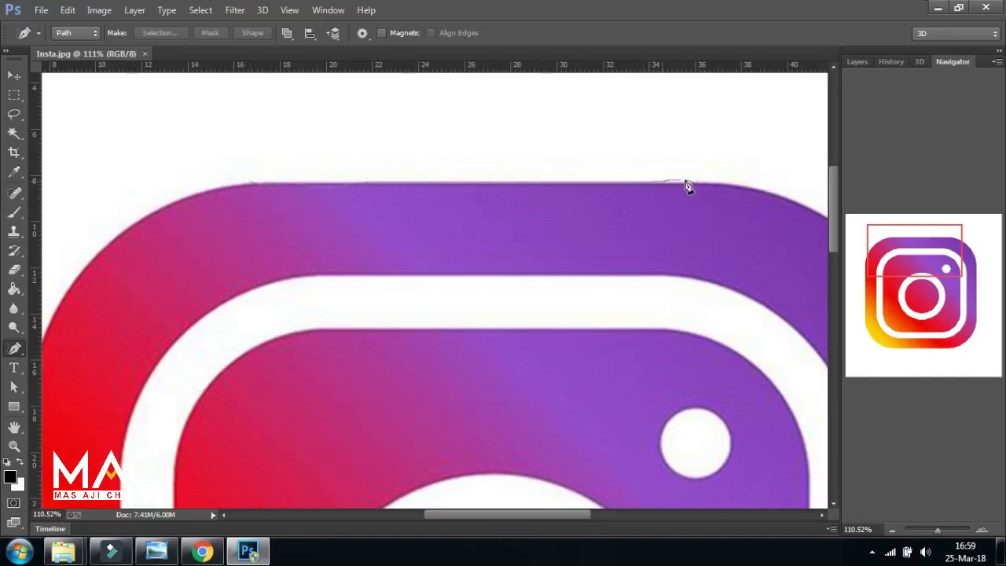
mouse_move(735, 185)
left_mouse_down()
mouse_move(538, 115)
mouse_move(644, 160)
mouse_move(712, 225)
mouse_move(746, 301)
mouse_move(752, 362)
mouse_move(703, 175)
mouse_move(718, 231)
mouse_move(703, 427)
mouse_move(681, 207)
mouse_move(683, 393)
mouse_move(673, 151)
mouse_move(644, 292)
mouse_move(555, 360)
mouse_move(470, 391)
mouse_move(341, 401)
mouse_move(290, 382)
mouse_move(649, 382)
mouse_move(489, 395)
mouse_move(294, 375)
mouse_move(173, 291)
mouse_move(130, 167)
mouse_move(218, 438)
mouse_move(218, 123)
mouse_move(229, 440)
mouse_move(255, 195)
mouse_move(225, 325)
mouse_move(328, 225)
mouse_move(419, 204)
left_mouse_up()
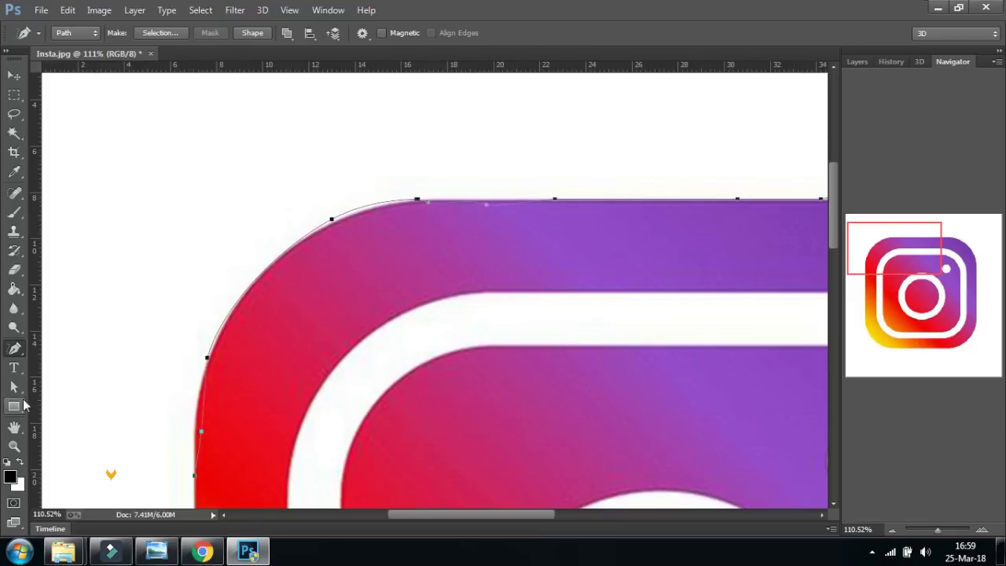
left_click_drag(14, 390, 87, 384)
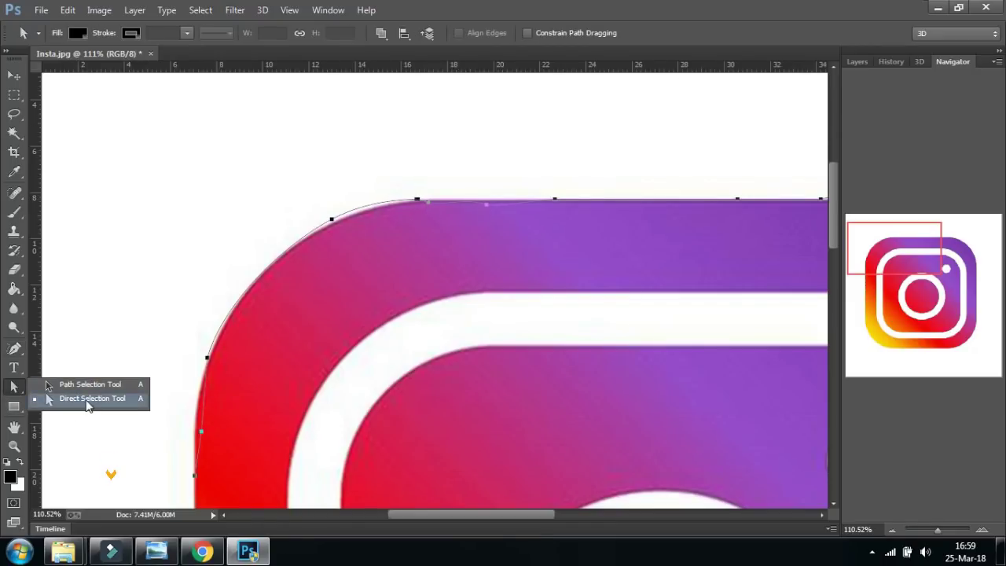
Undo an accidental path move, then reshape the curve around the top-left corner with Direct Selection
left_click_drag(383, 273, 391, 251)
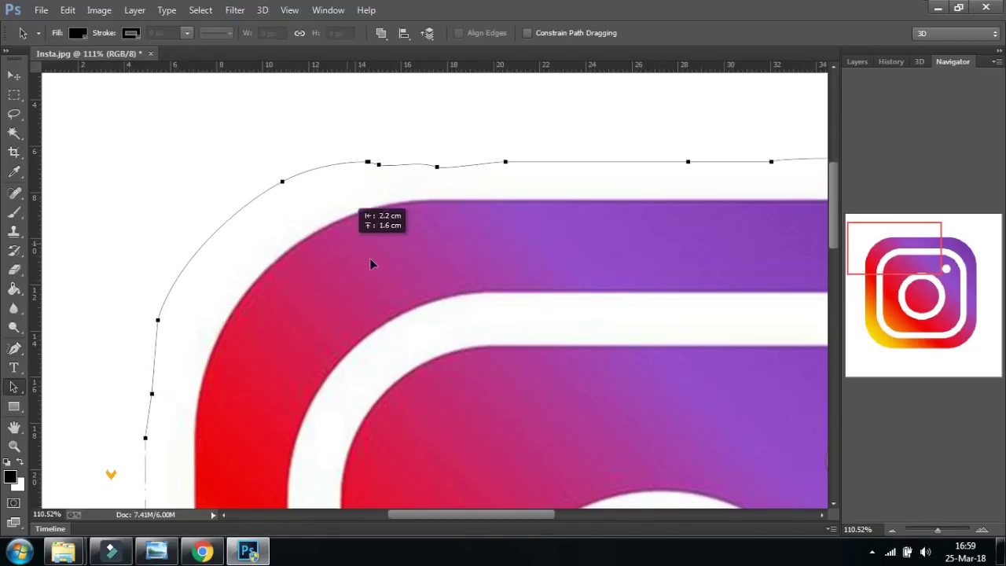
key("ctrl+z")
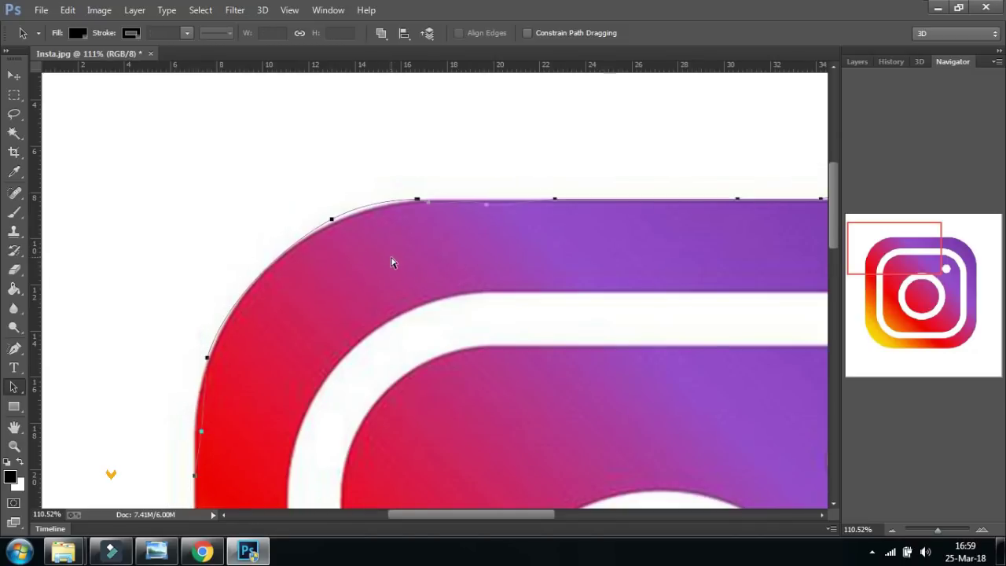
left_click_drag(13, 393, 69, 412)
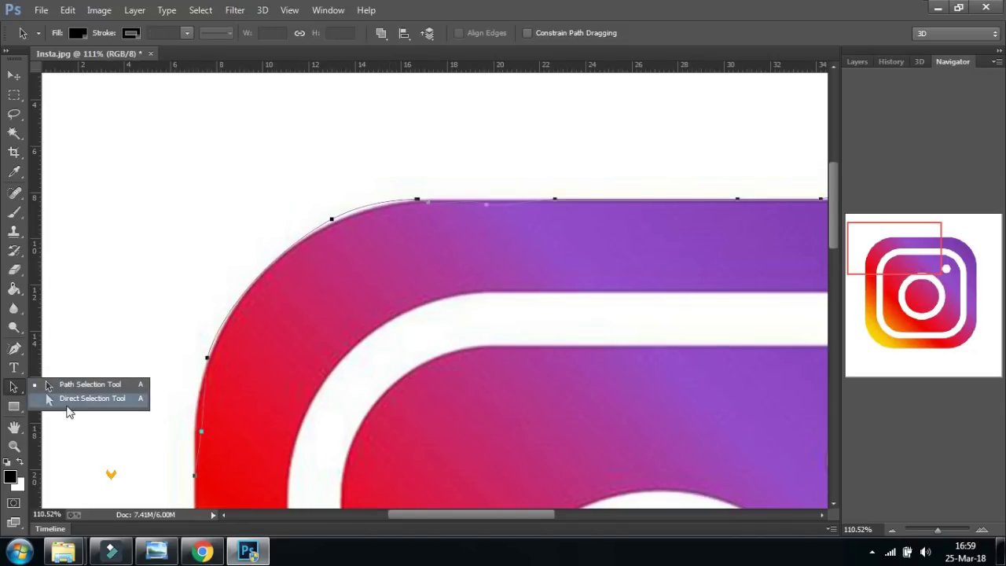
left_click(76, 401)
left_click(332, 222)
left_click_drag(359, 208, 364, 210)
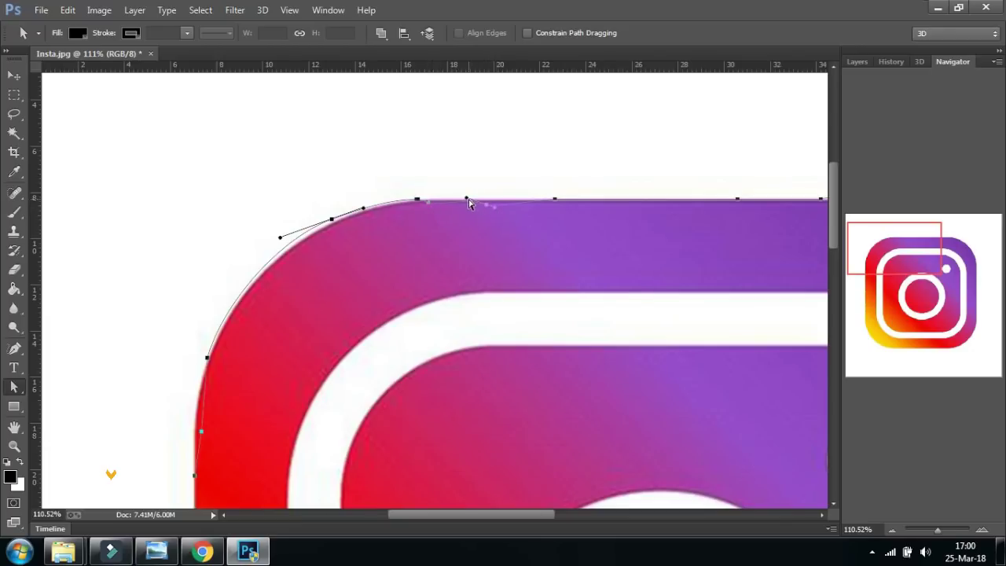
Adjust the top-edge anchors' handles so the path follows the logo's upper rim
left_click_drag(488, 210, 486, 204)
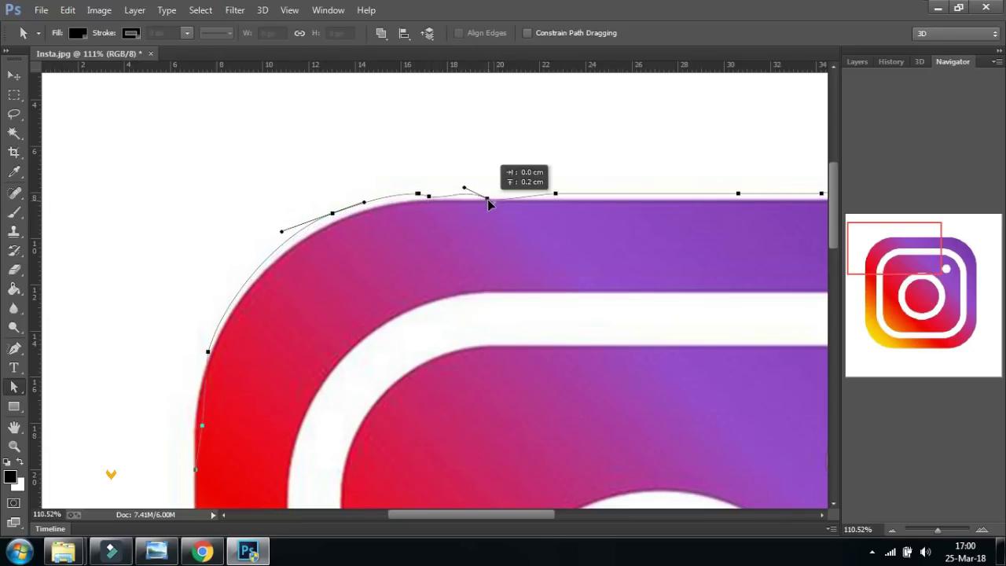
key("ctrl+z")
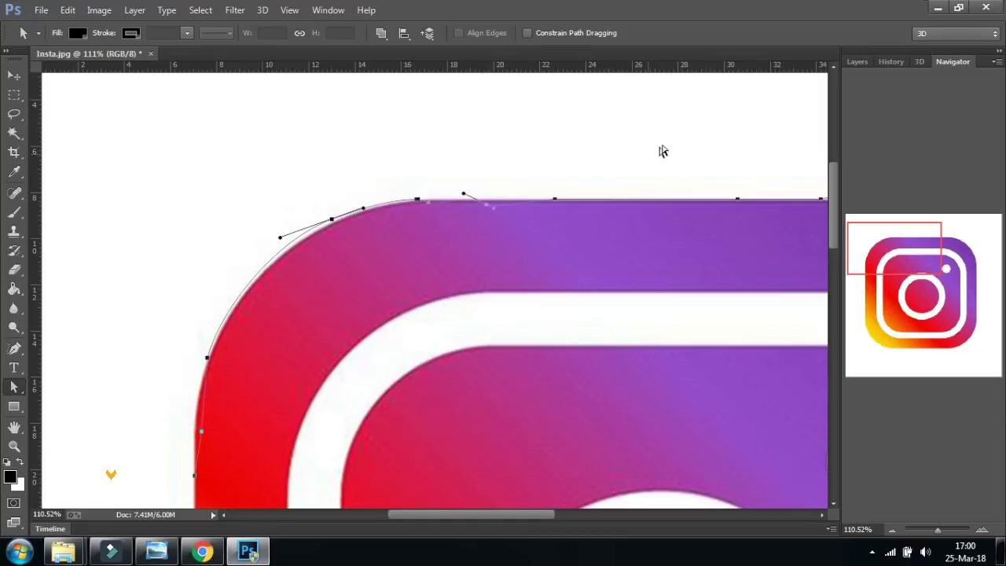
left_click(556, 201)
left_click_drag(617, 203, 647, 200)
left_click(735, 201)
mouse_move(677, 201)
left_mouse_down()
mouse_move(665, 186)
mouse_move(667, 194)
left_mouse_up()
left_click(14, 348)
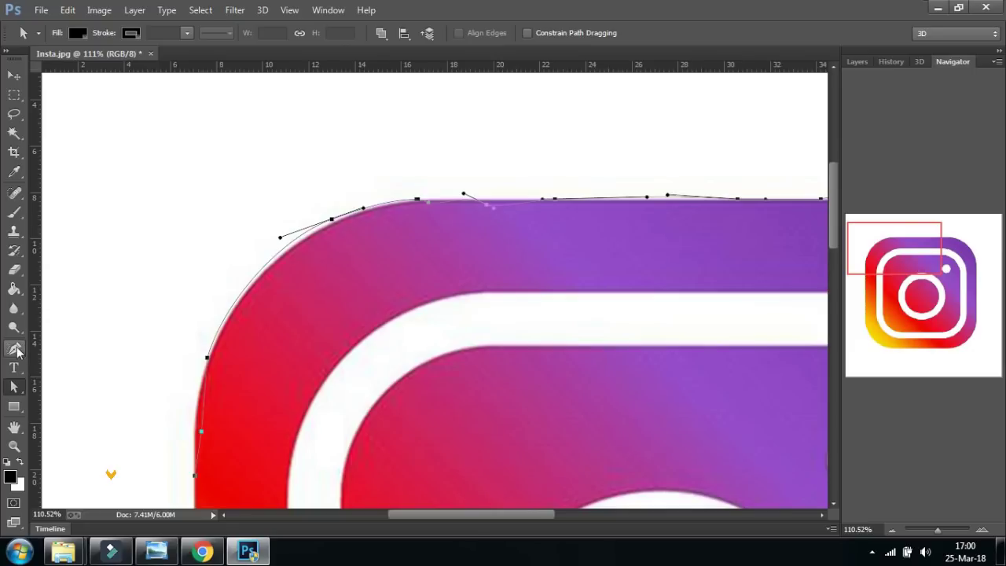
Turn the icon path into a selection and copy it onto a new layer
right_click(381, 254)
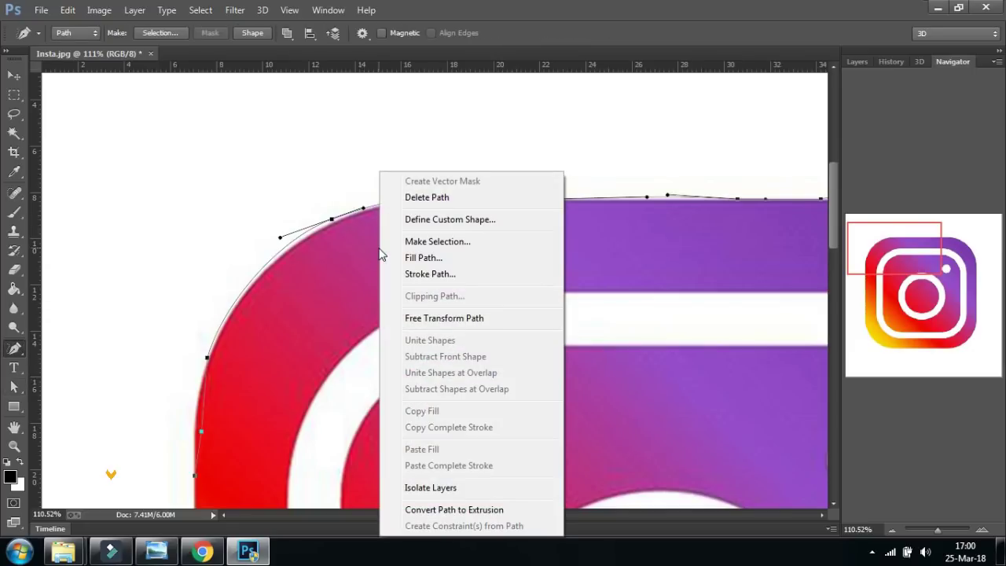
left_click(440, 242)
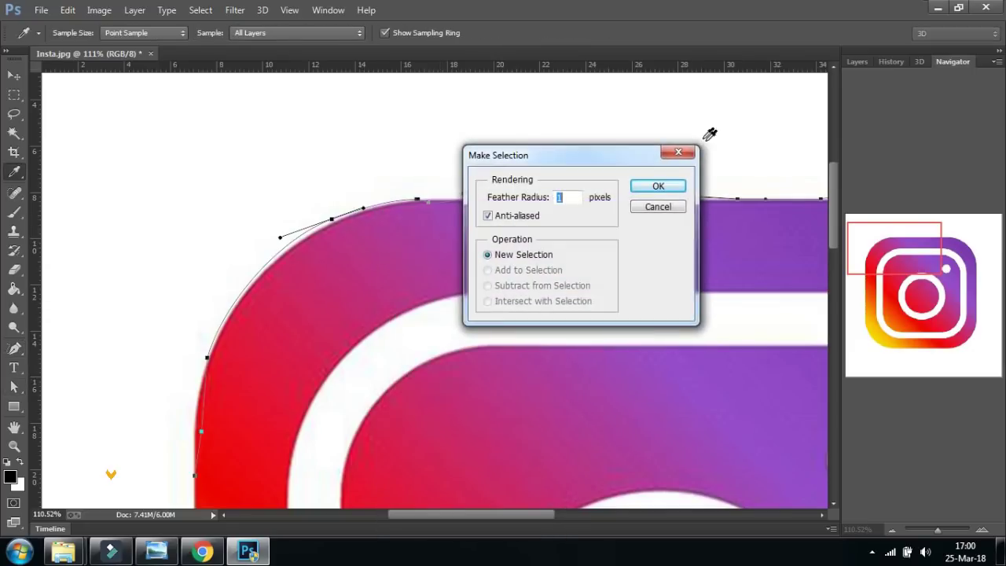
left_click(657, 187)
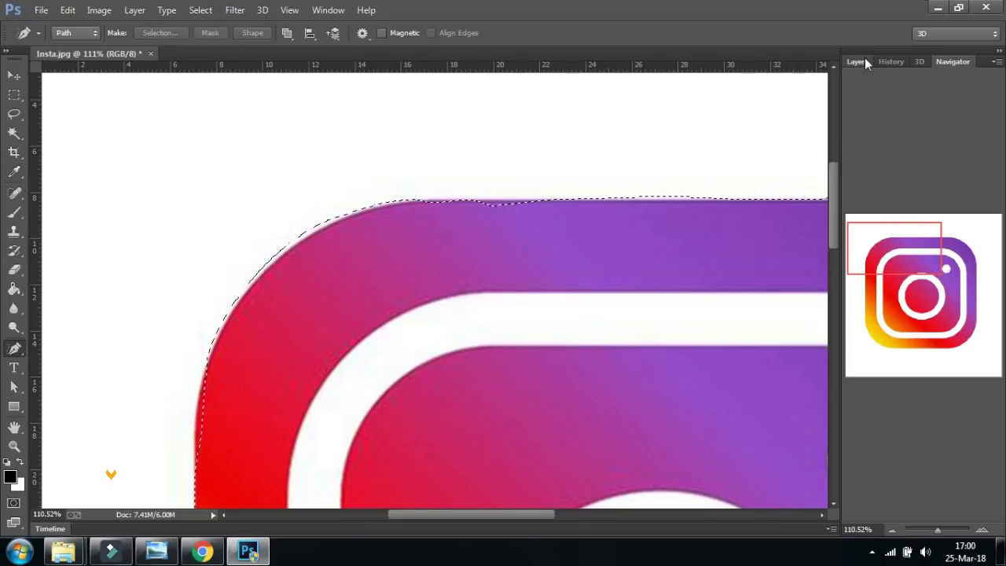
left_click(858, 61)
key("ctrl+d")
key("ctrl+minus")
key("ctrl+minus")
key("ctrl+minus")
key("ctrl+minus")
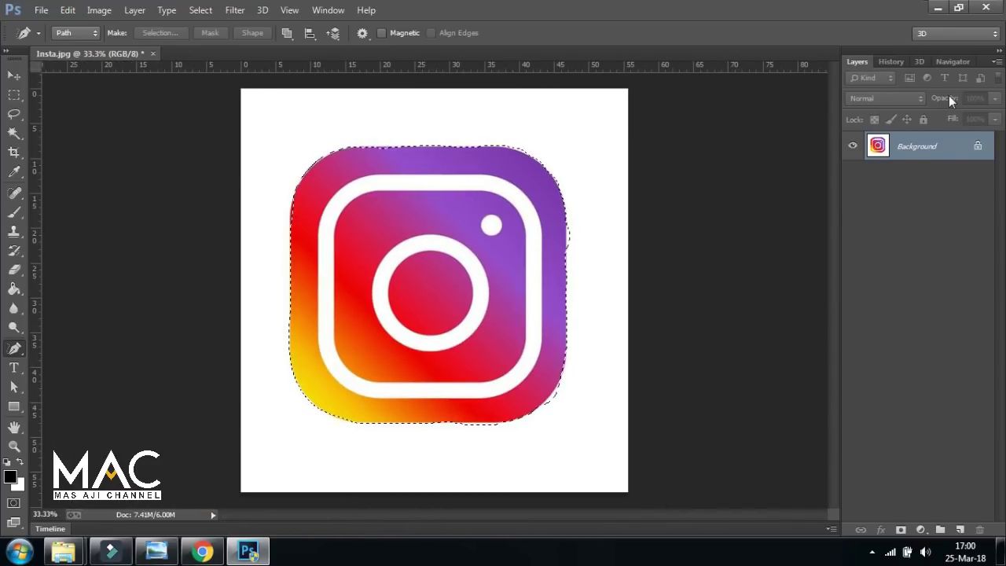
key("ctrl+j")
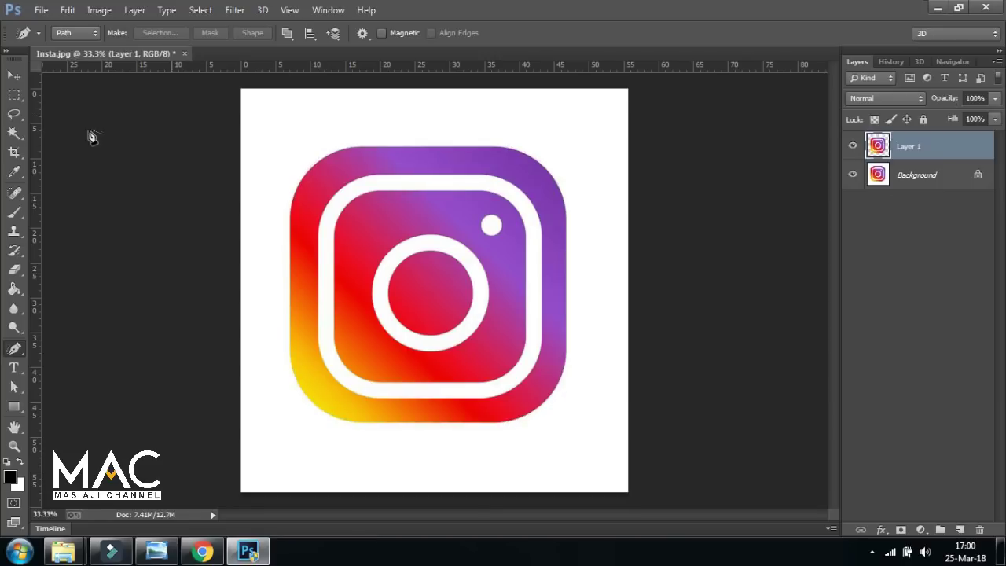
Hide the white Background layer and nudge the cut-out icon, then move it back
left_click(13, 76)
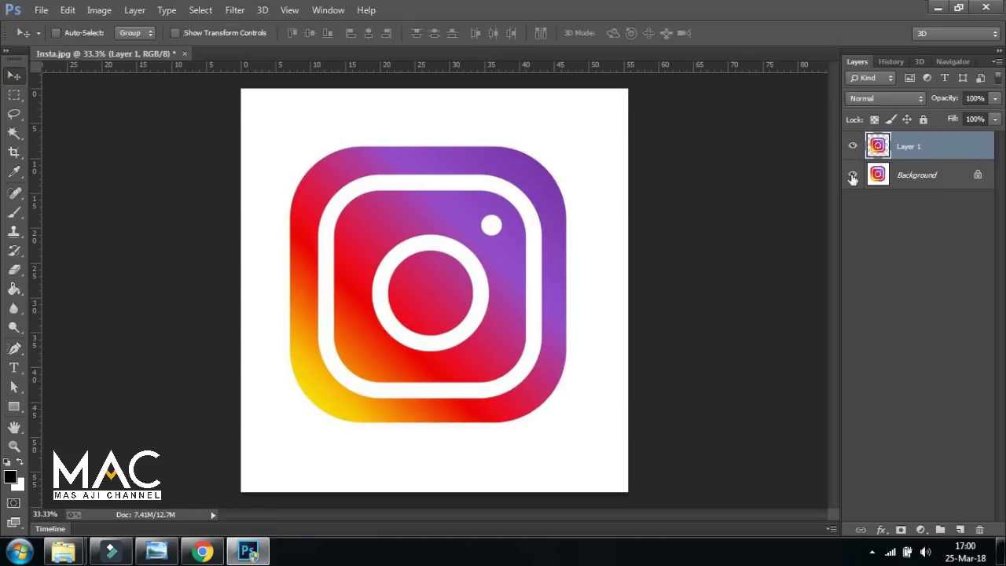
left_click(852, 175)
left_click_drag(436, 330, 488, 321)
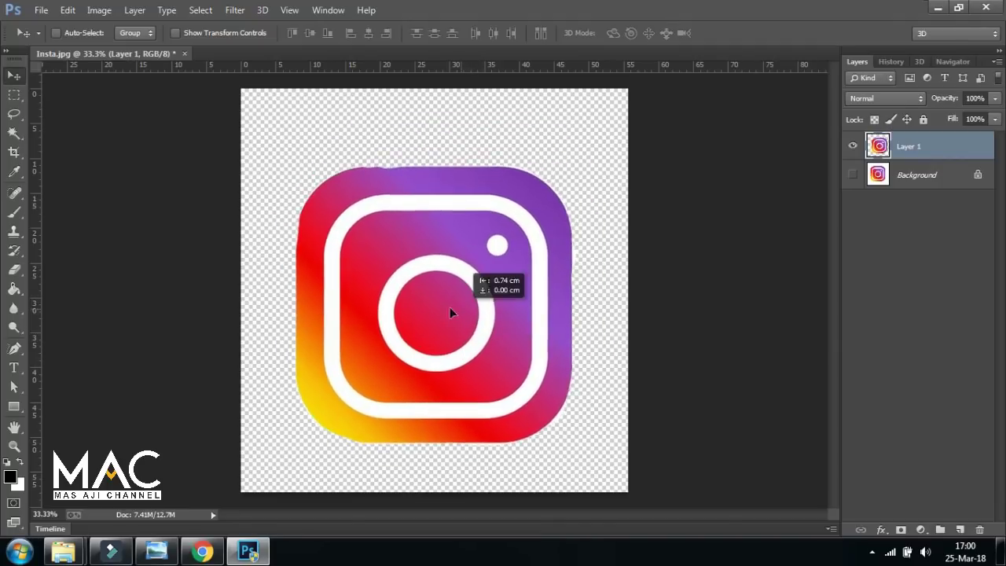
left_click_drag(487, 321, 456, 317)
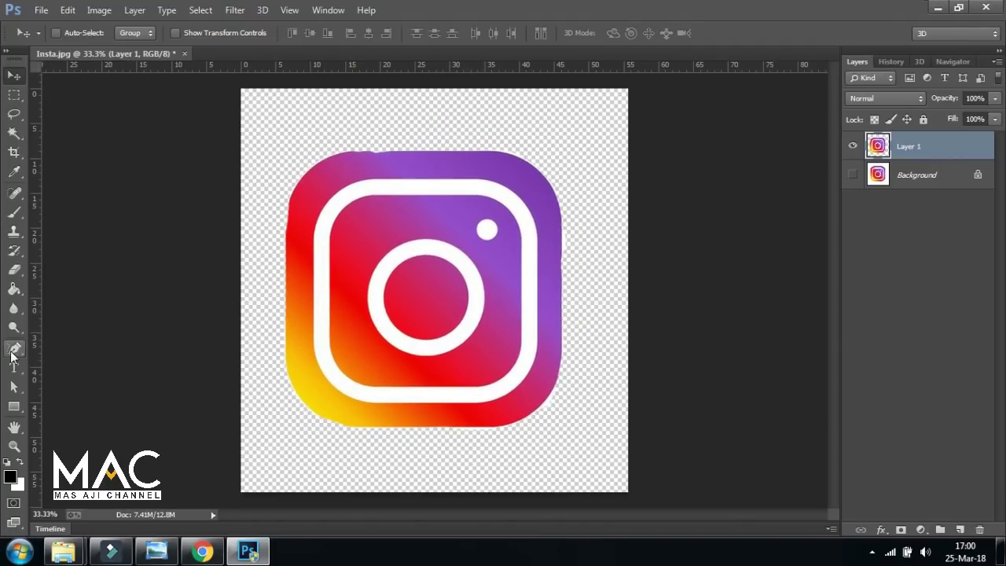
Drag Layer 1 to the trash and return to the Pen Tool
left_click_drag(14, 348, 81, 346)
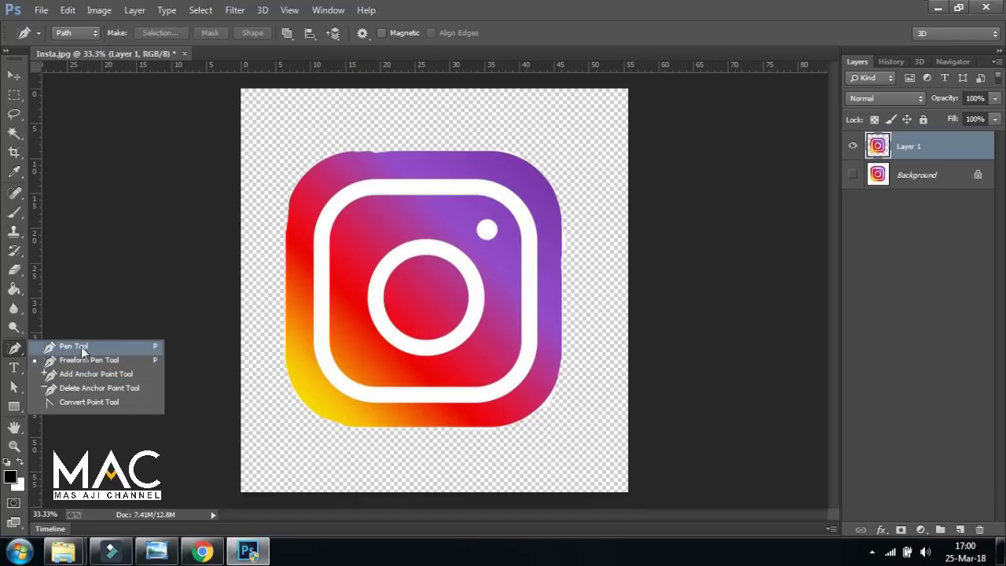
left_click(81, 346)
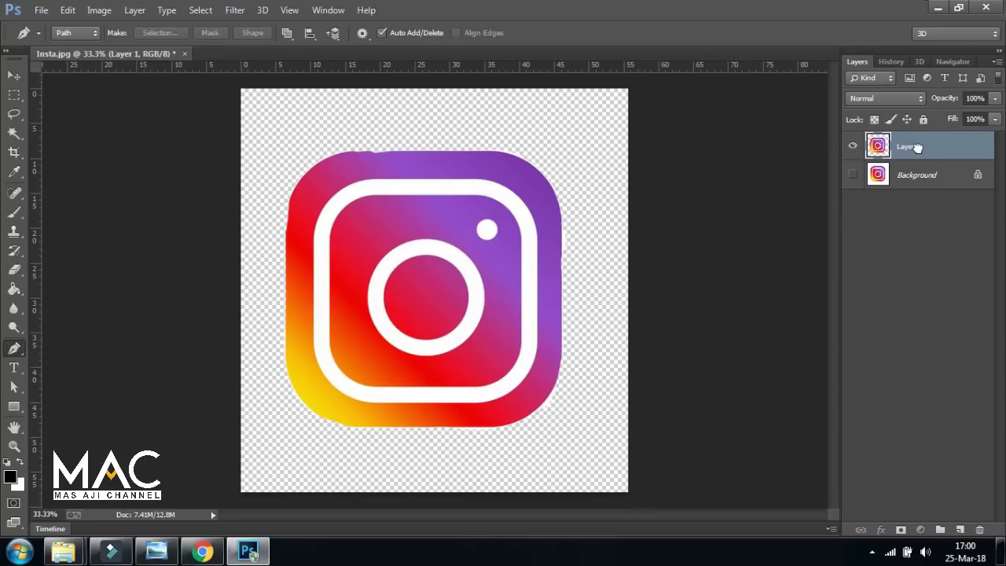
right_click(21, 354)
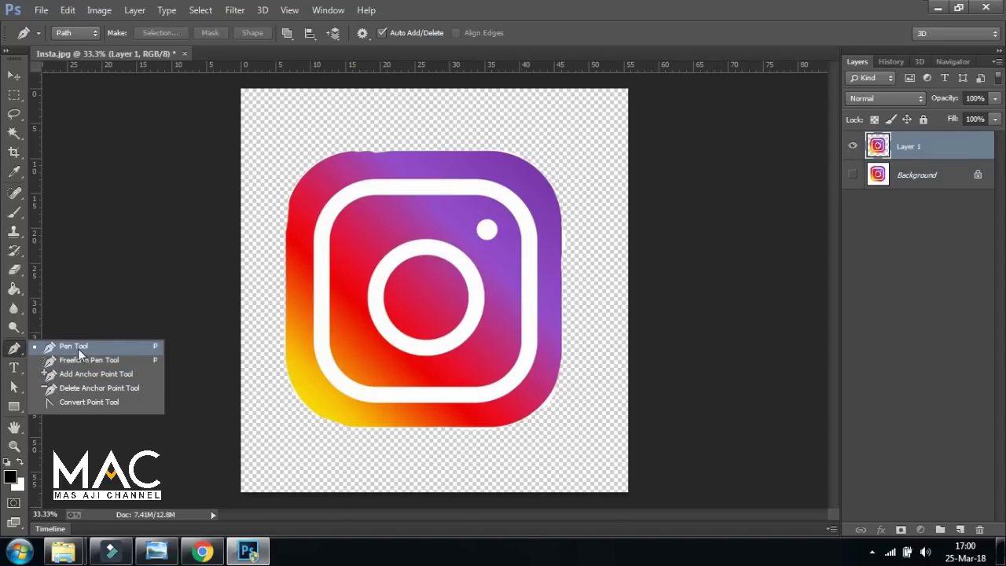
left_click(49, 346)
left_click_drag(916, 149, 980, 529)
right_click(14, 357)
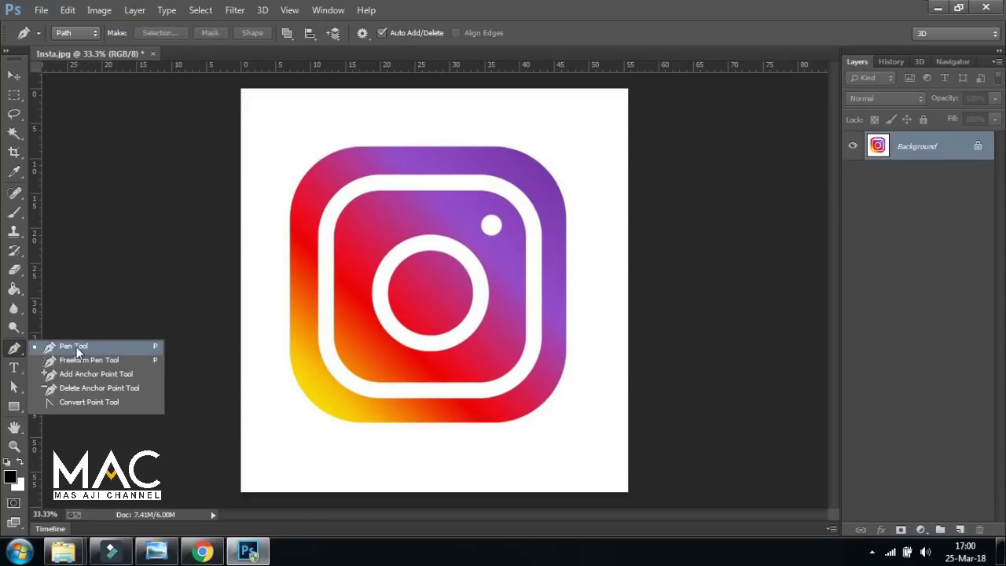
Trace a closed Pen path around the Instagram icon's four edges
left_click(50, 345)
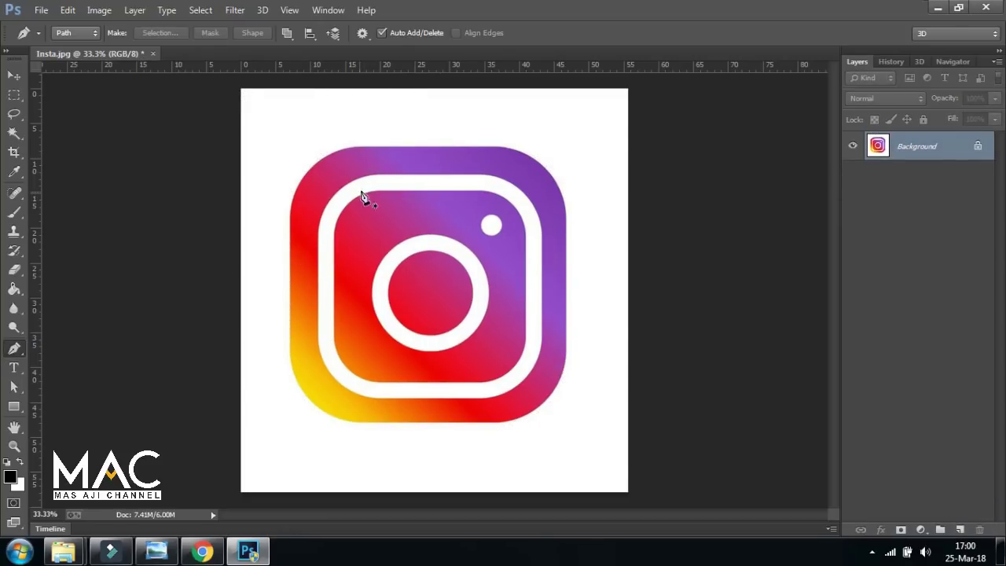
left_click(355, 147)
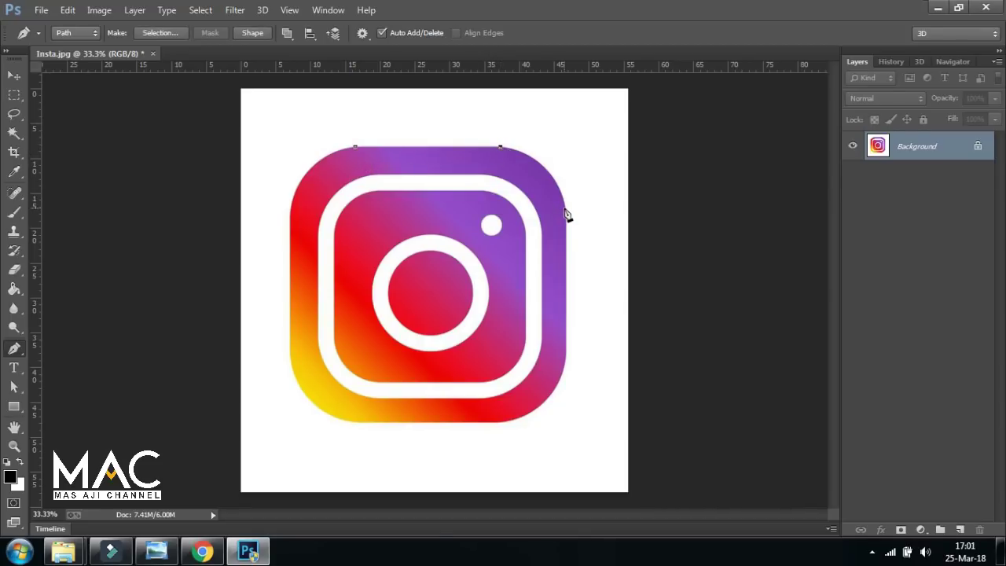
left_click(567, 351)
left_click(362, 424)
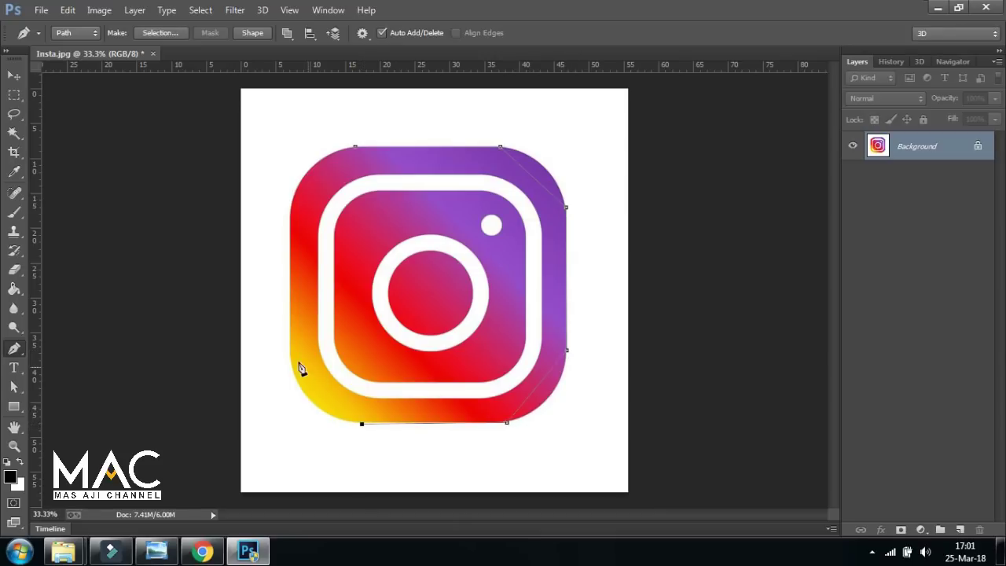
left_click(289, 216)
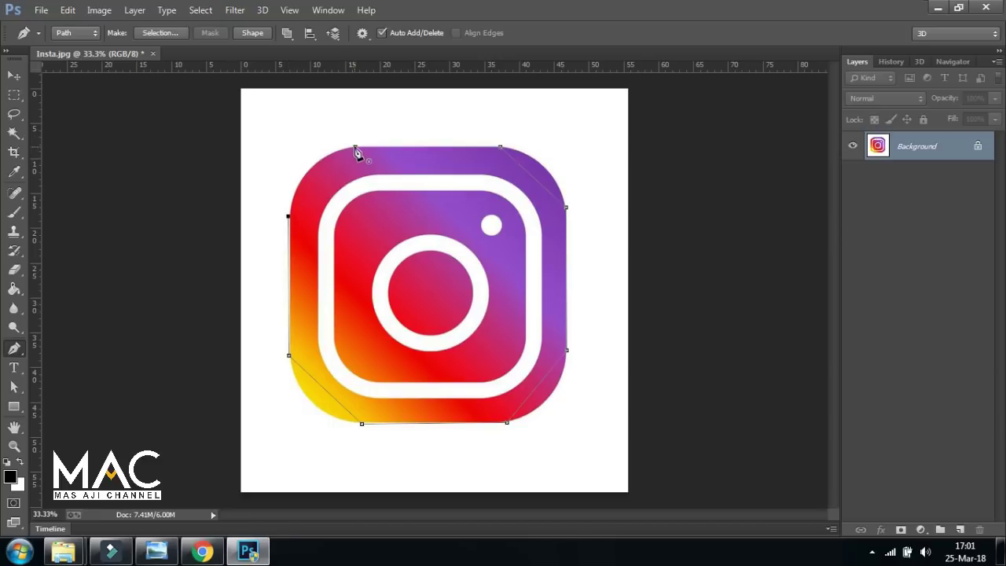
left_click(355, 148)
Add anchor points at the four corners and bend them to follow the rounded edges
right_click(19, 356)
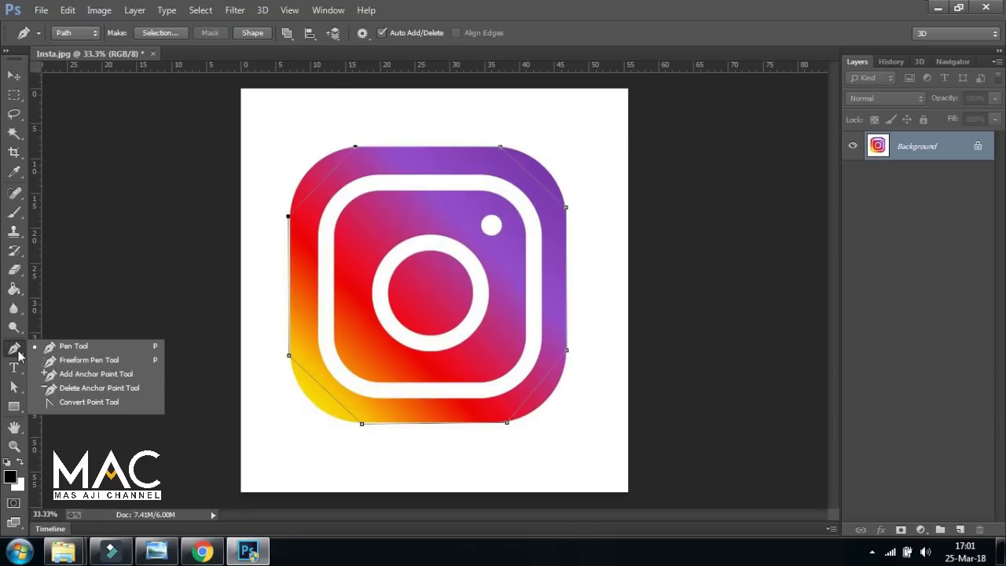
left_click(87, 375)
left_click(323, 182)
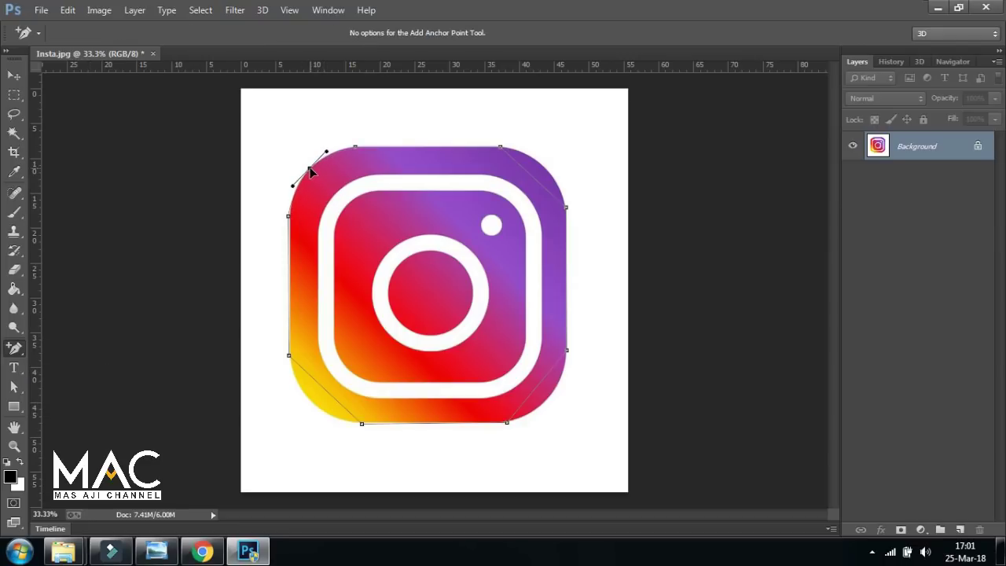
left_click(534, 178)
left_click_drag(535, 179, 544, 167)
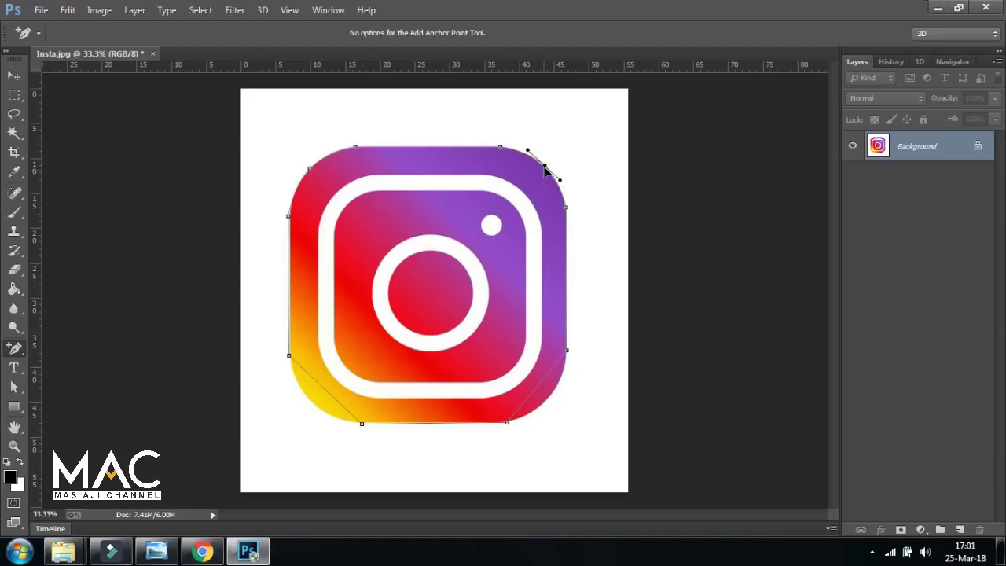
left_click(542, 395)
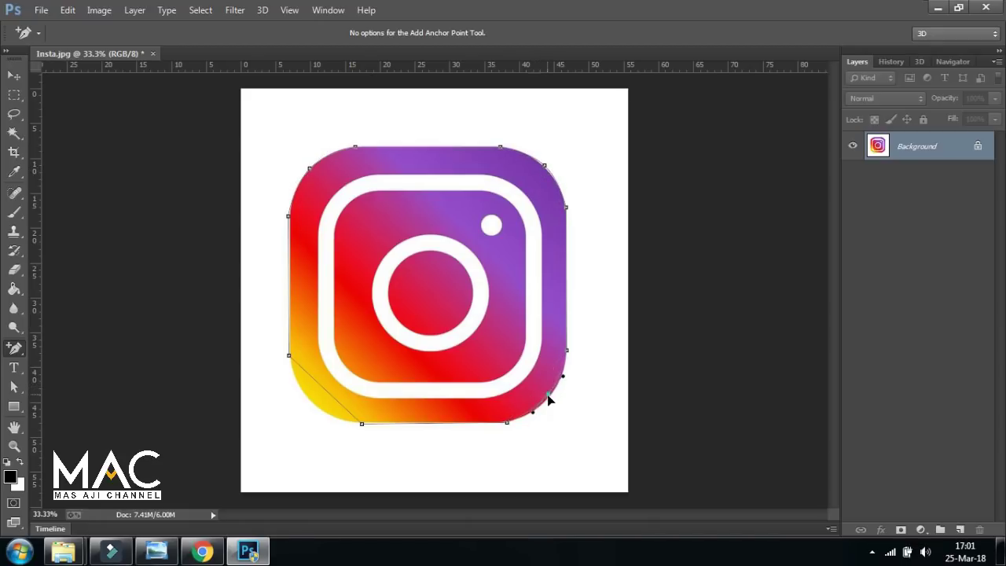
left_click(323, 390)
left_click_drag(320, 403, 312, 406)
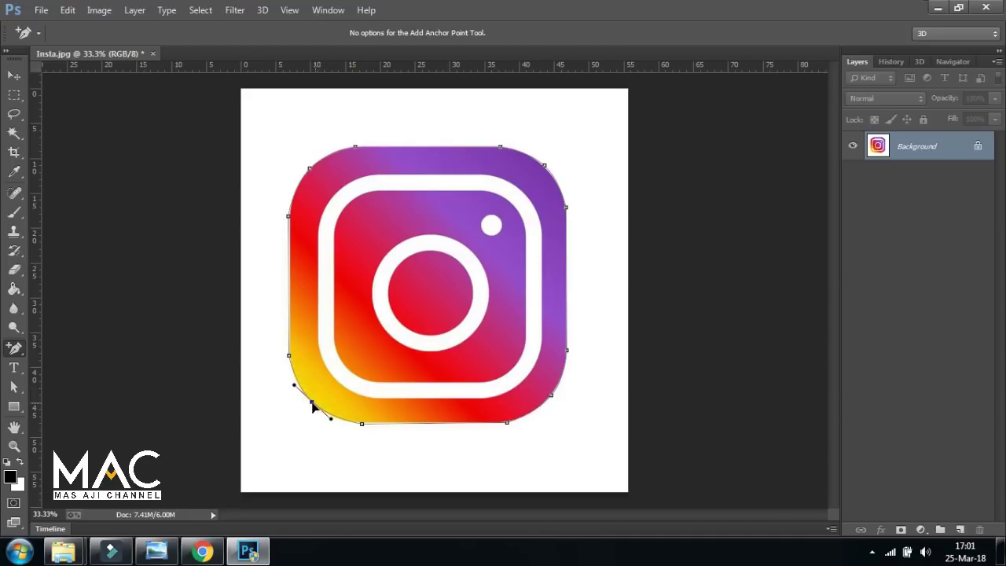
Make a 1 px feathered selection from the path and copy the icon to Layer 1
right_click(380, 202)
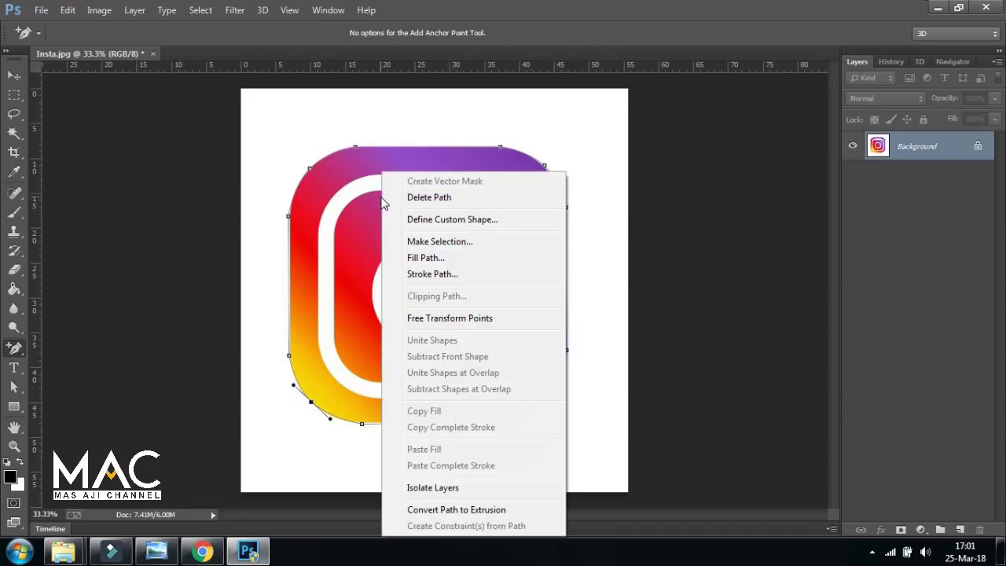
left_click(481, 243)
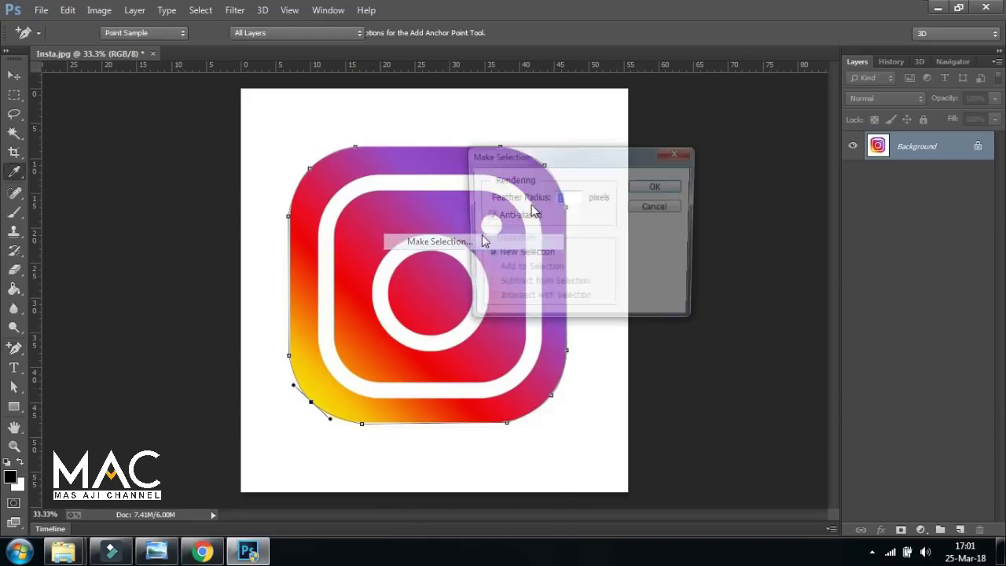
left_click(659, 189)
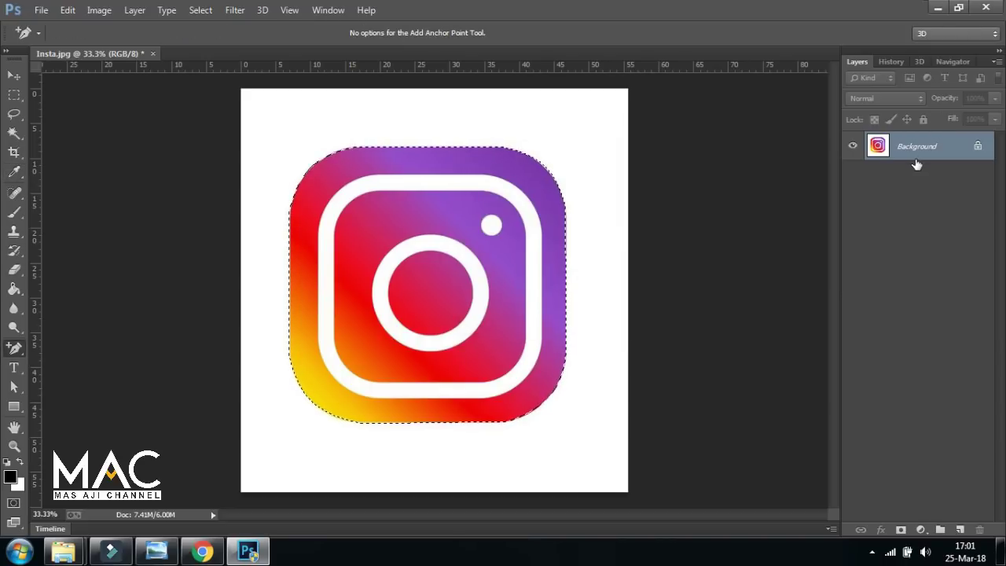
key("ctrl+j")
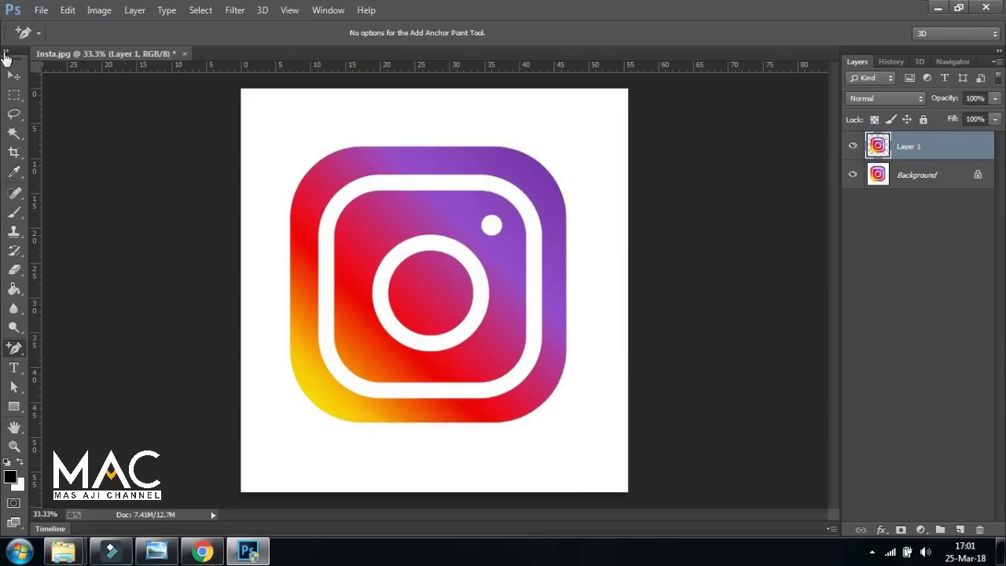
Hide the white Background layer so the icon sits on transparency
left_click(11, 78)
left_click(916, 181)
left_click(853, 175)
left_click(852, 175)
left_click(853, 175)
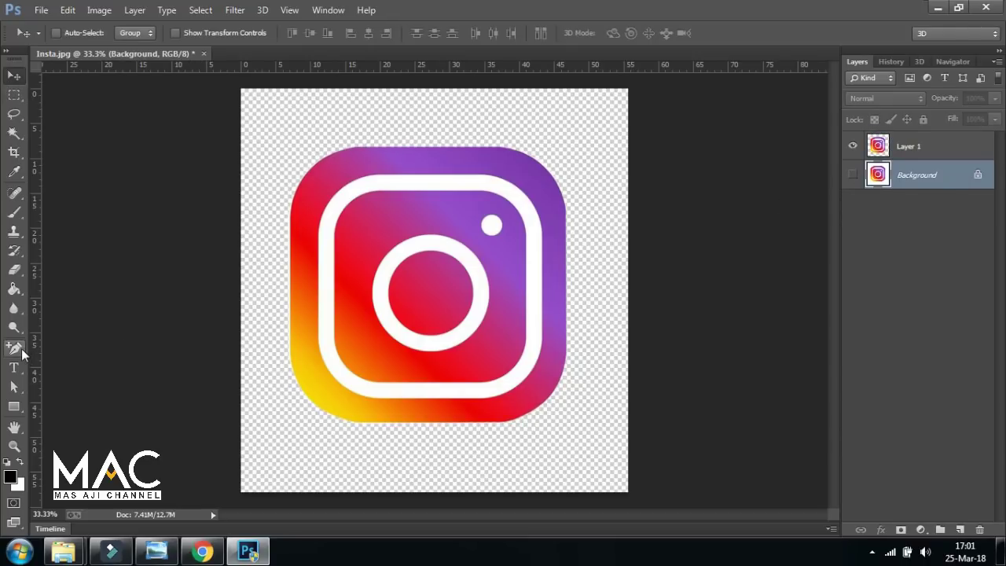
Browse the pen and path selection tool variants, then choose the Horizontal Type Tool
left_click(21, 348)
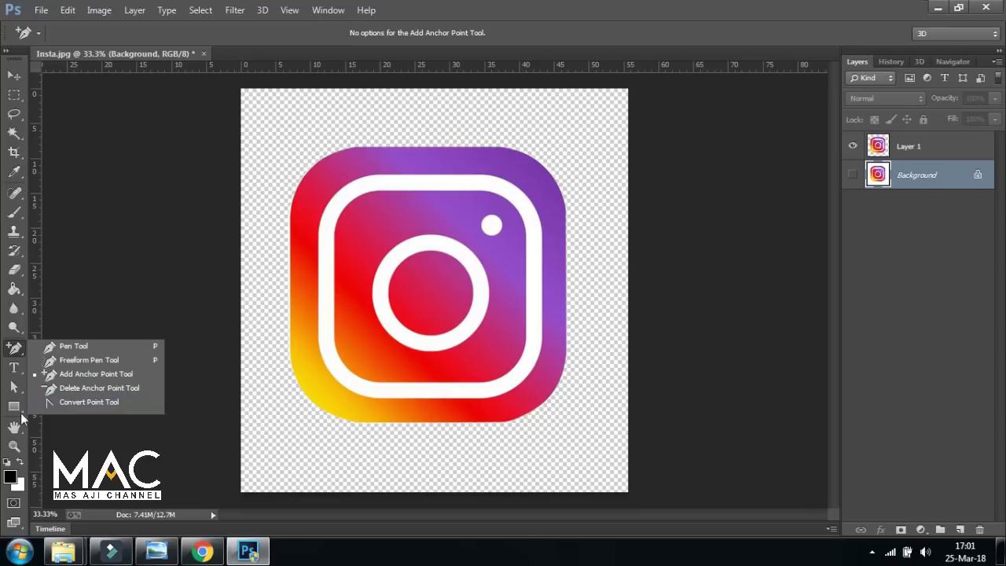
left_click(13, 385)
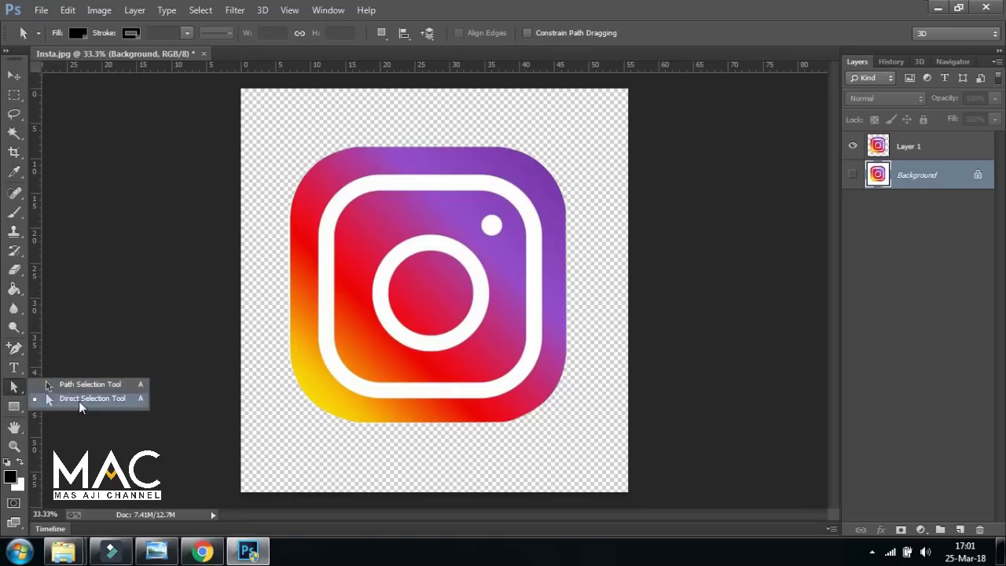
left_click(17, 354)
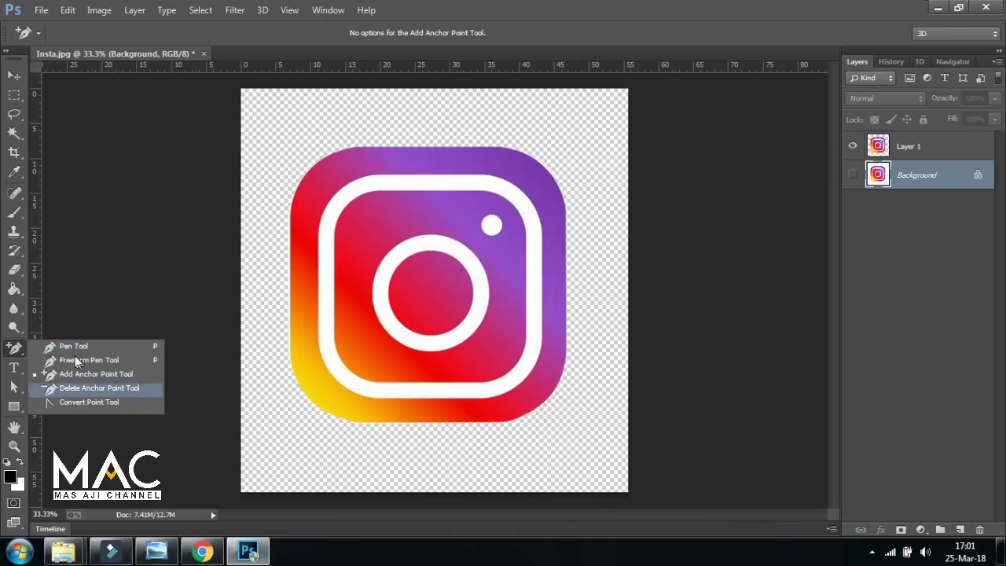
left_click(14, 389)
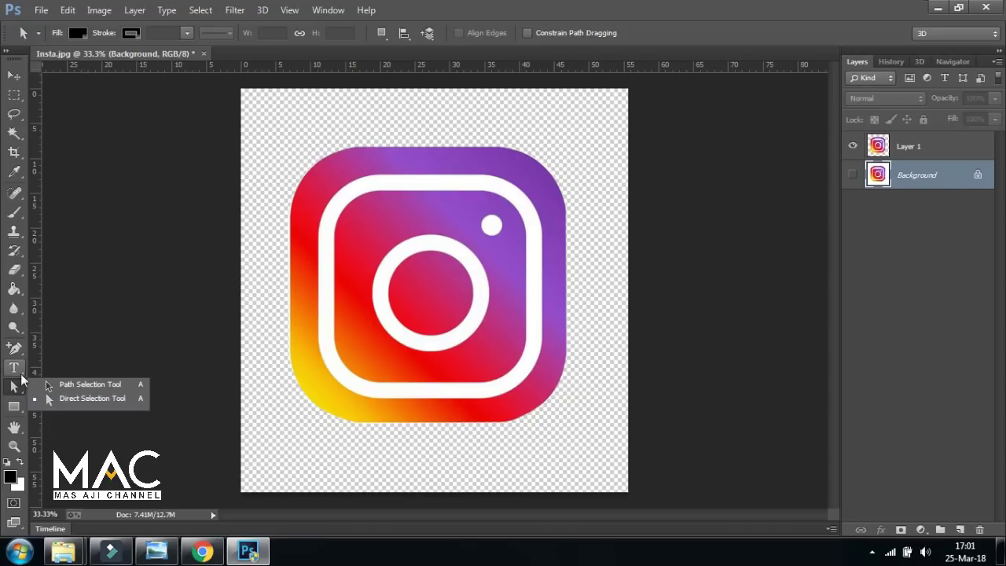
left_click(14, 348)
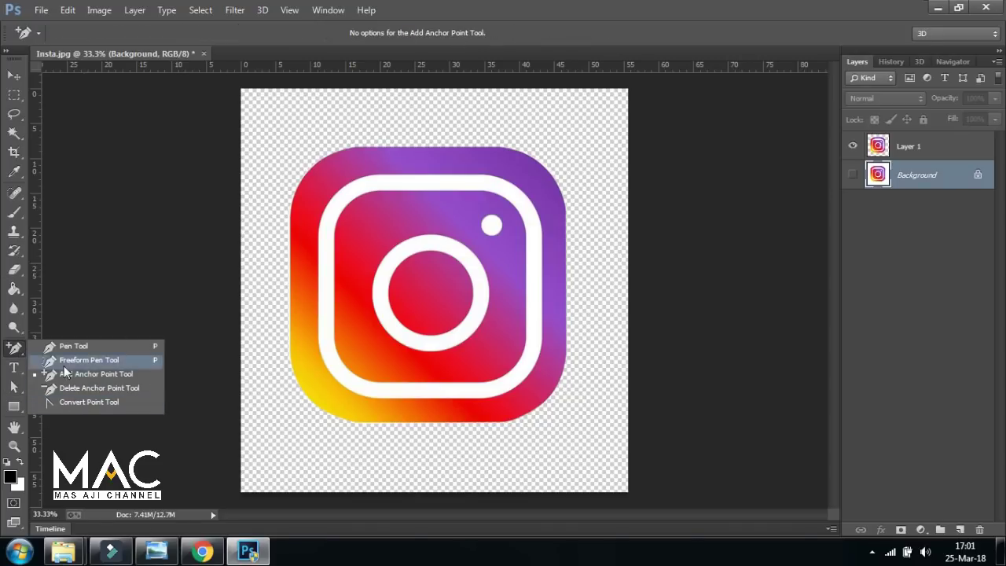
left_click(14, 367)
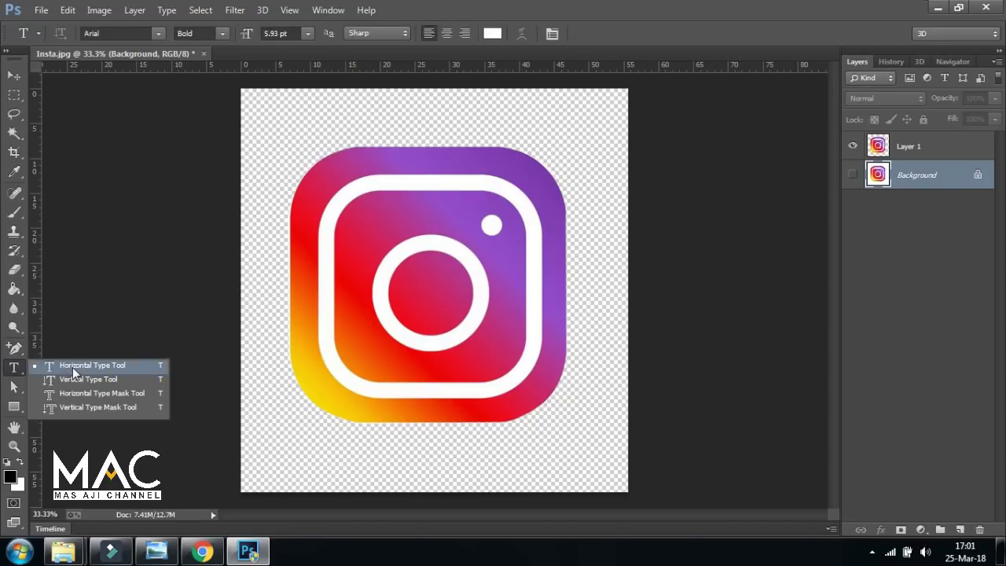
left_click(140, 368)
Close Insta.jpg without saving its changes
left_click(205, 54)
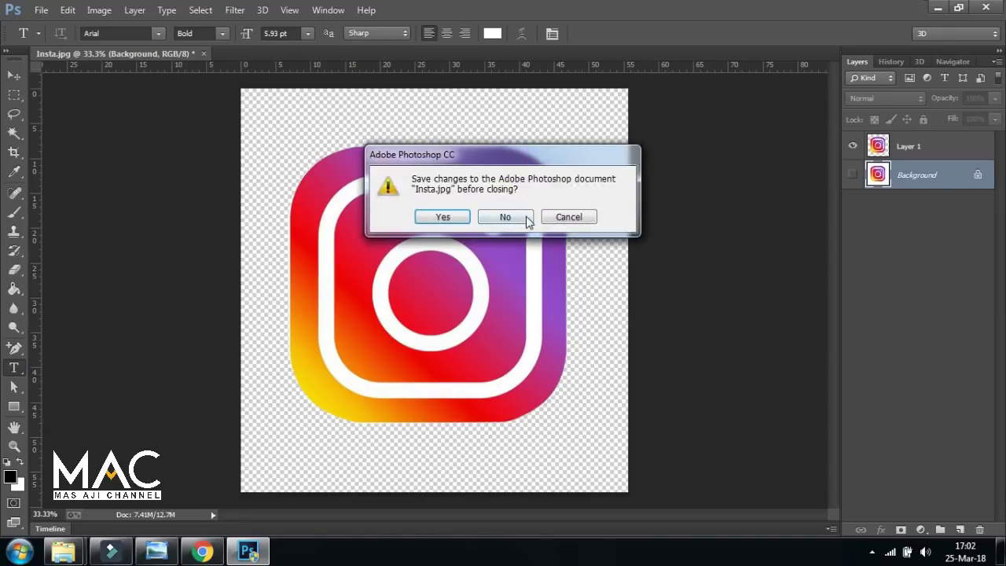
left_click(509, 217)
left_click(14, 76)
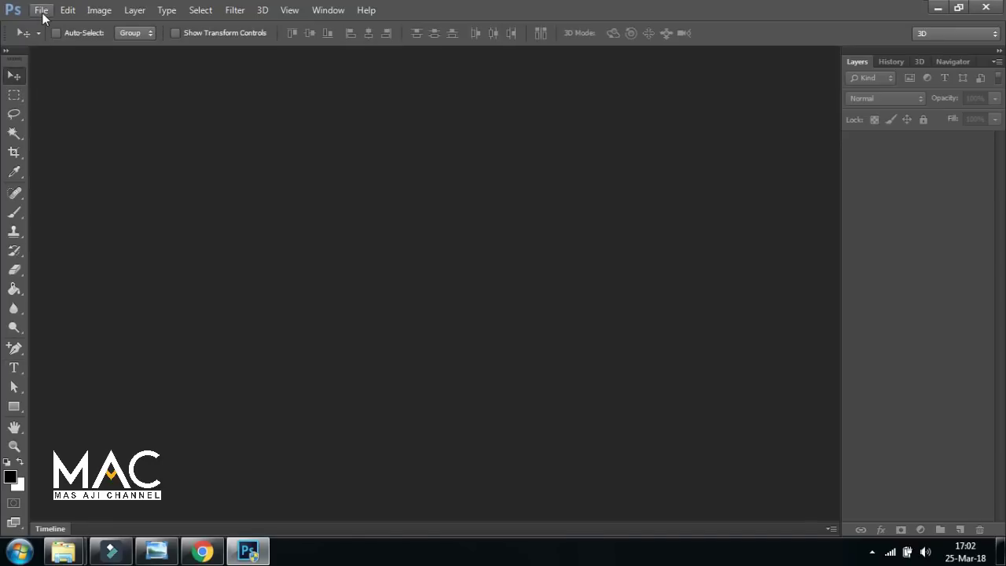
left_click(42, 12)
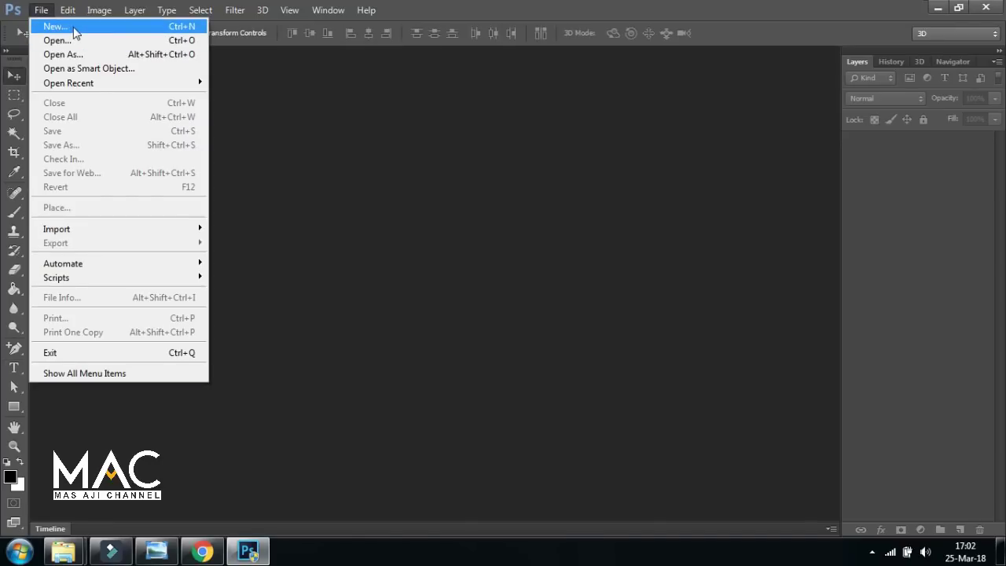
Create a new International Paper A4 document, 21 × 29.7 cm at 300 pixels/inch
left_click(55, 27)
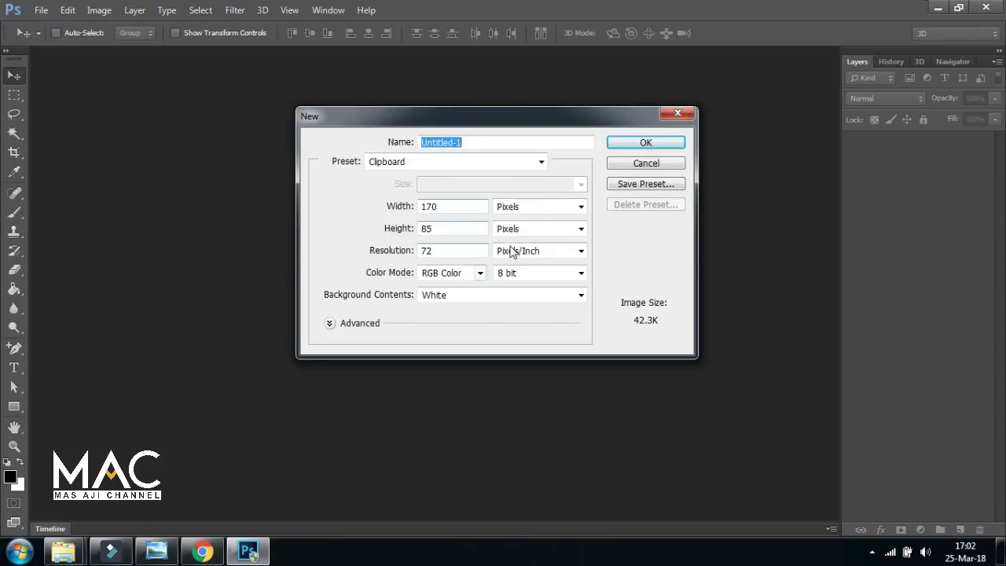
left_click(456, 208)
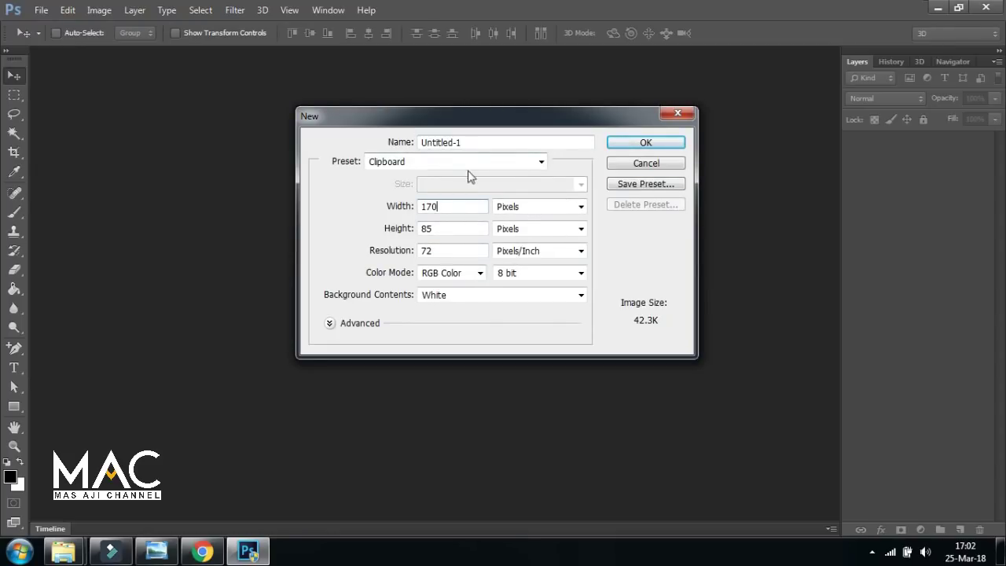
left_click(473, 161)
left_click(434, 227)
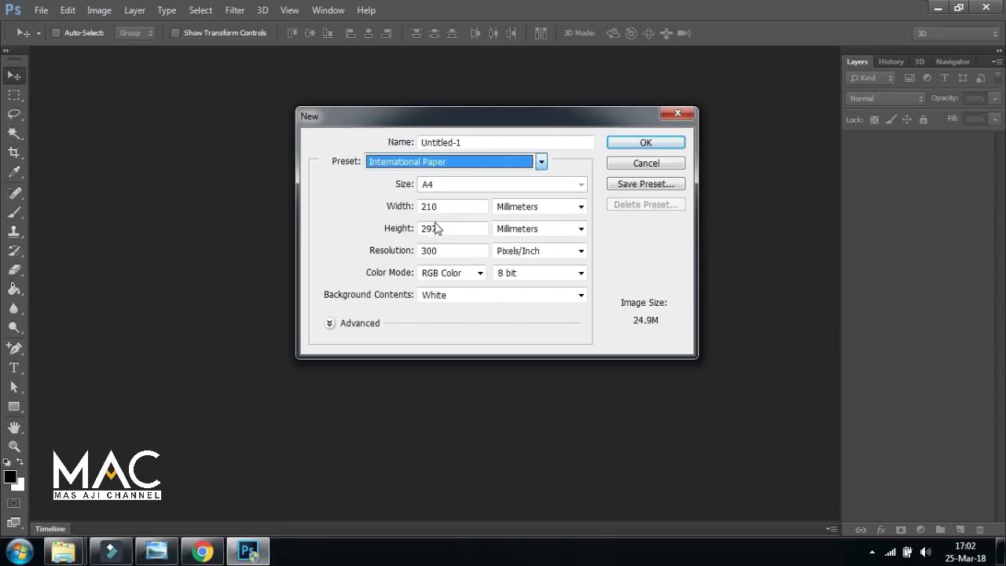
left_click(546, 209)
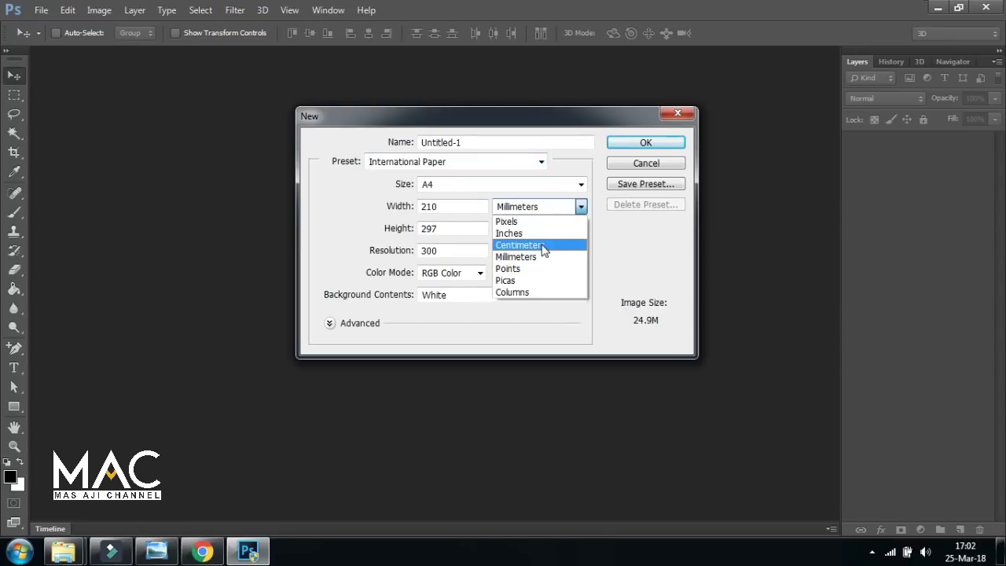
left_click(542, 246)
left_click(653, 143)
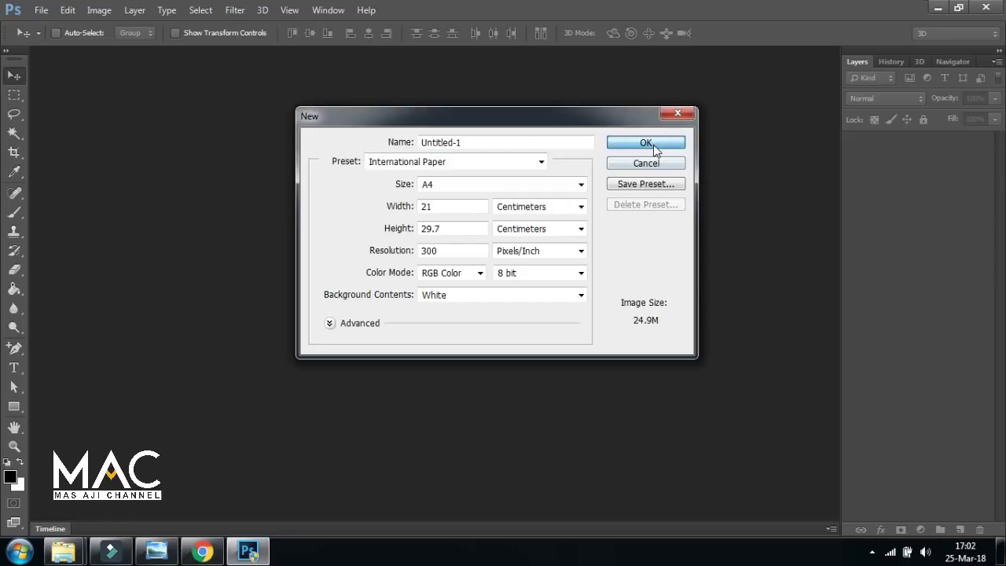
left_click_drag(186, 59, 360, 57)
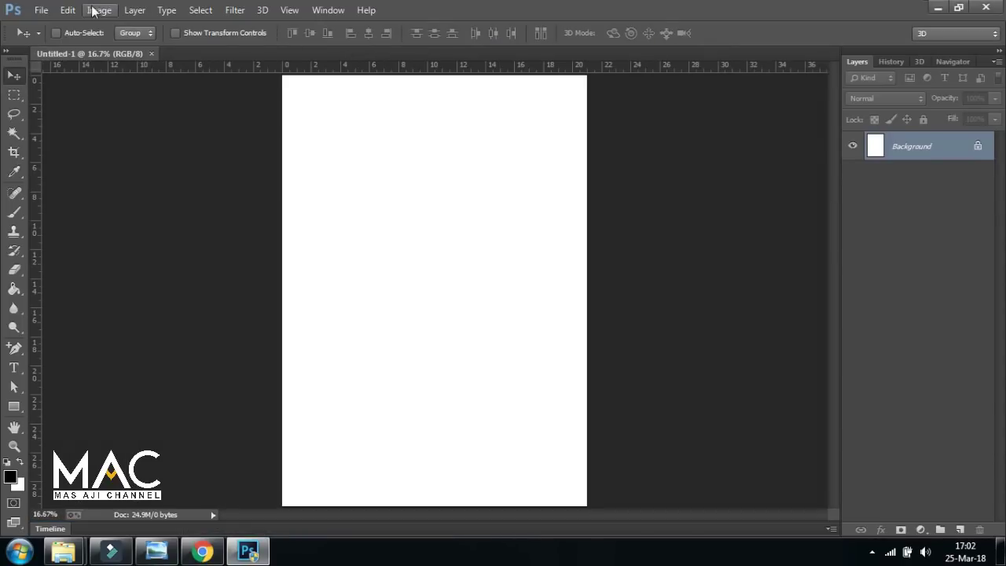
Rotate the blank A4 canvas 90° clockwise into landscape
left_click(99, 9)
mouse_move(125, 145)
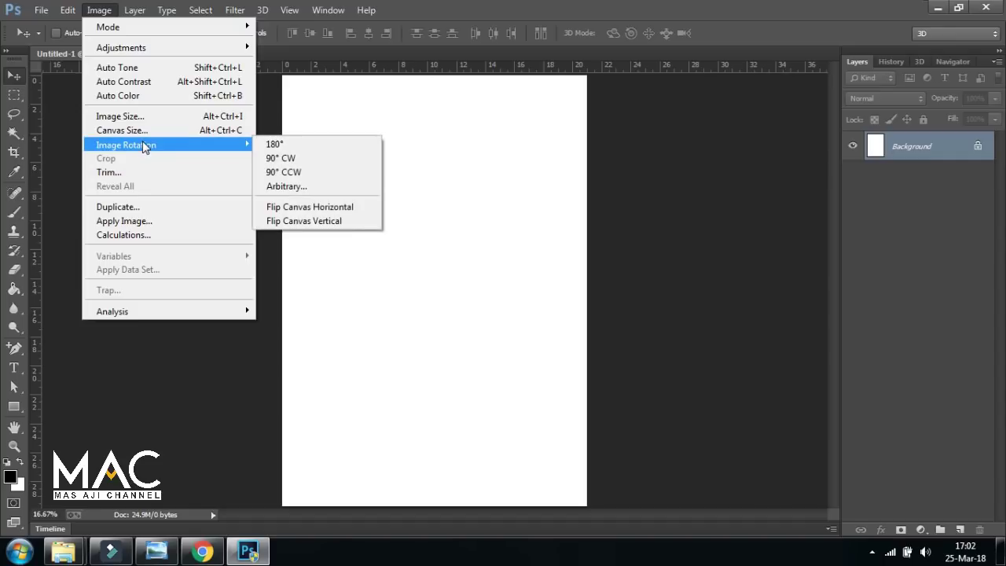
left_click(308, 163)
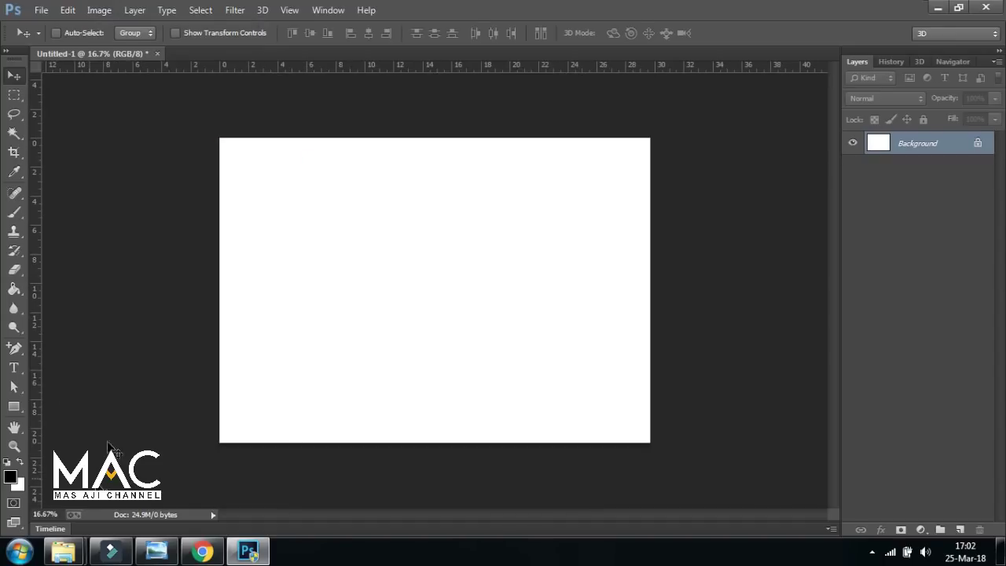
left_click(14, 370)
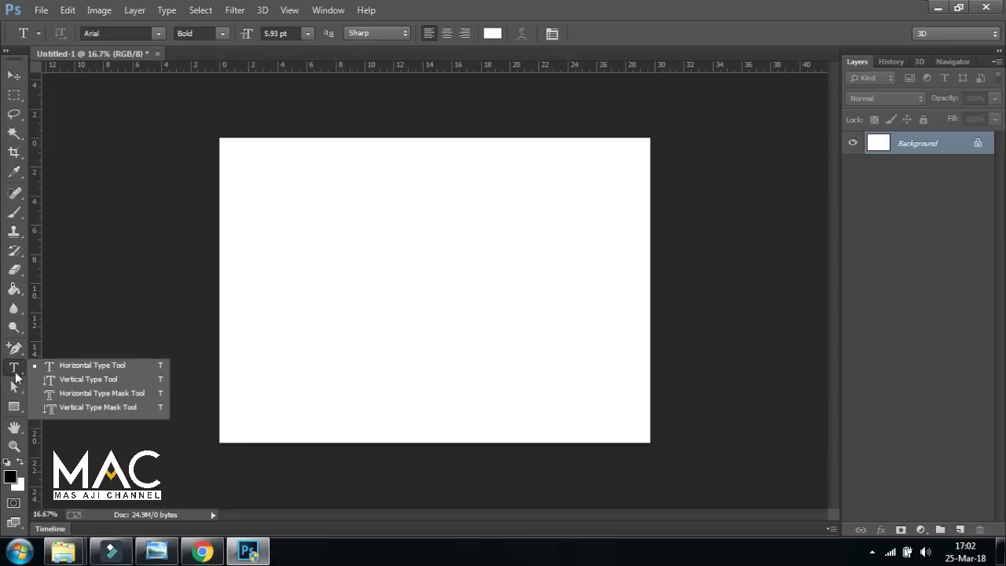
Start a 60 pt horizontal text layer left of centre and type the channel name
left_click(78, 367)
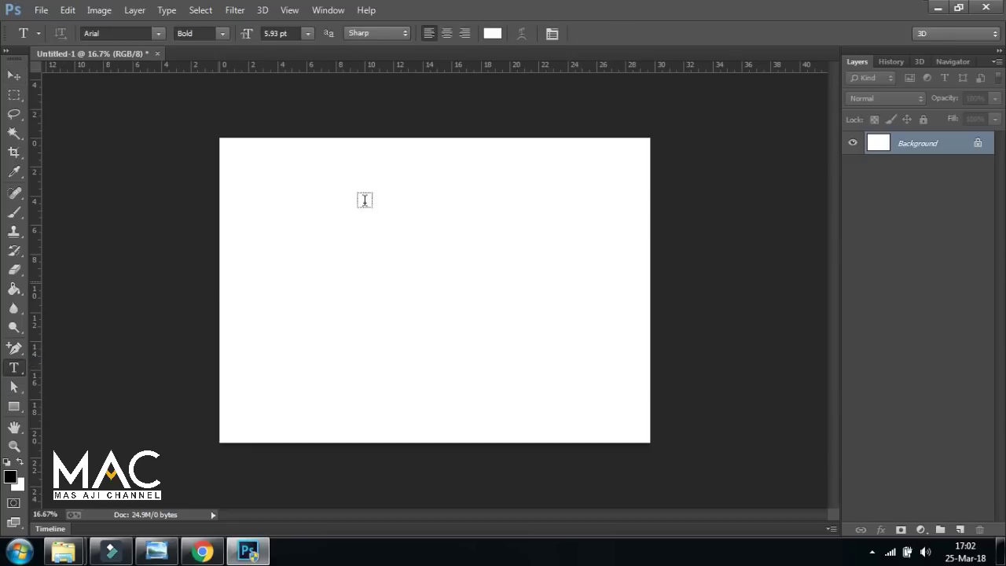
left_click(278, 301)
left_click(303, 34)
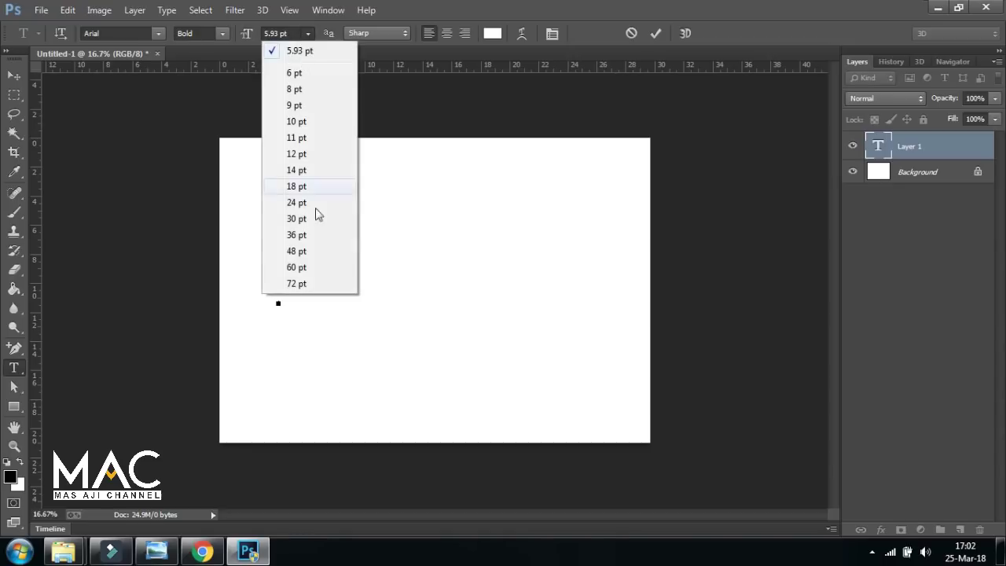
left_click(312, 266)
right_click(26, 368)
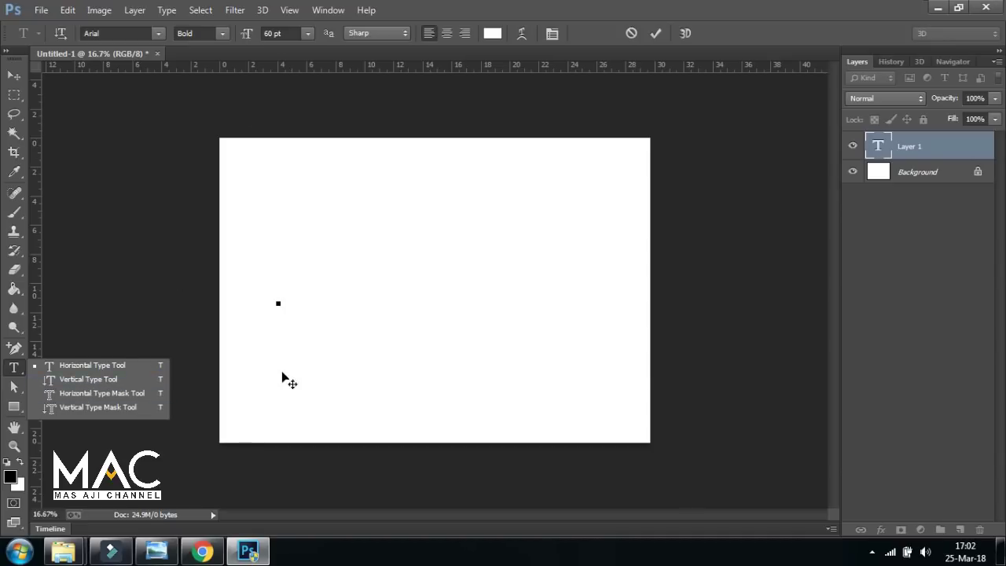
left_click(78, 378)
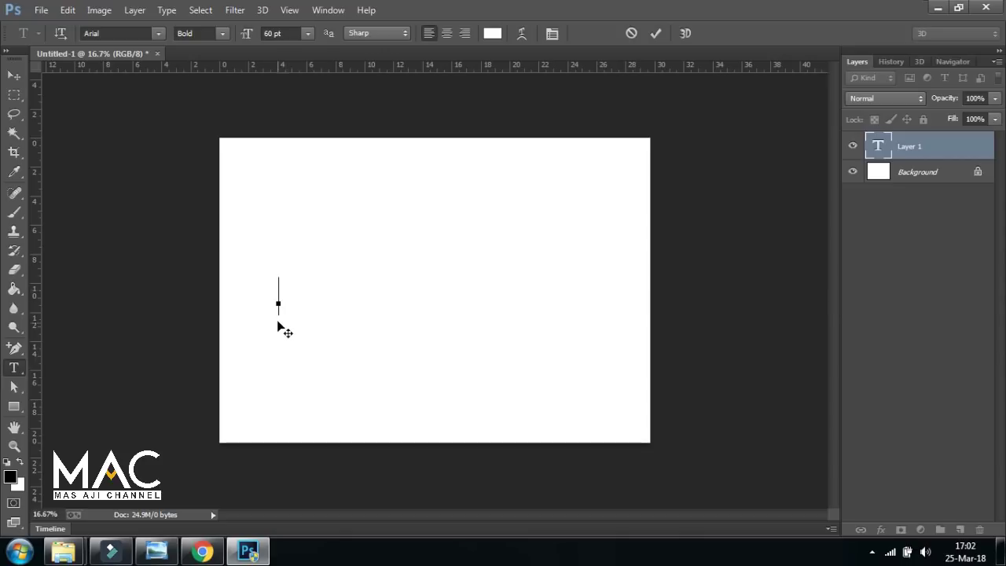
type("MA")
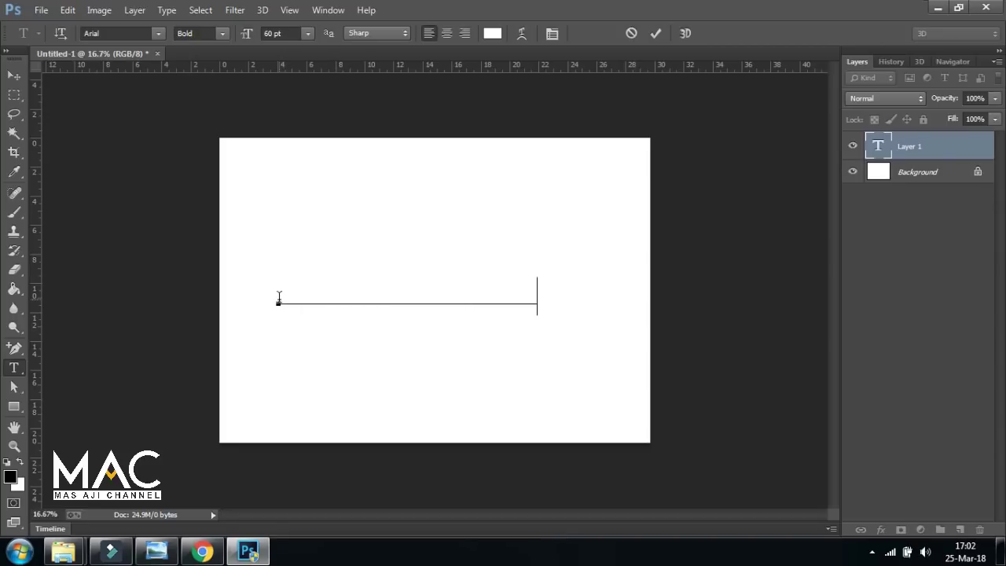
Set the text colour to red, #ff0000
left_click_drag(300, 295, 562, 286)
left_click(492, 33)
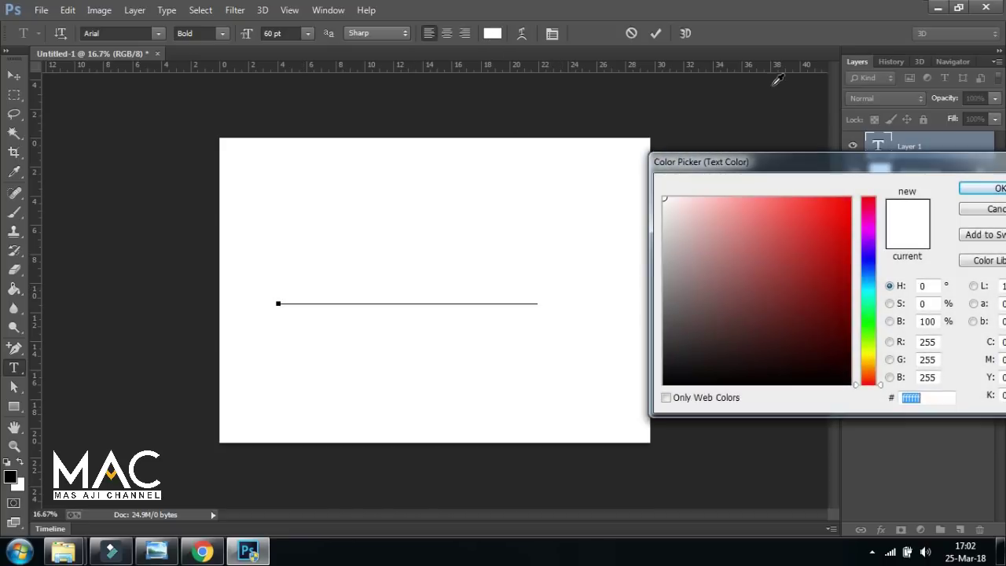
type("ff0000")
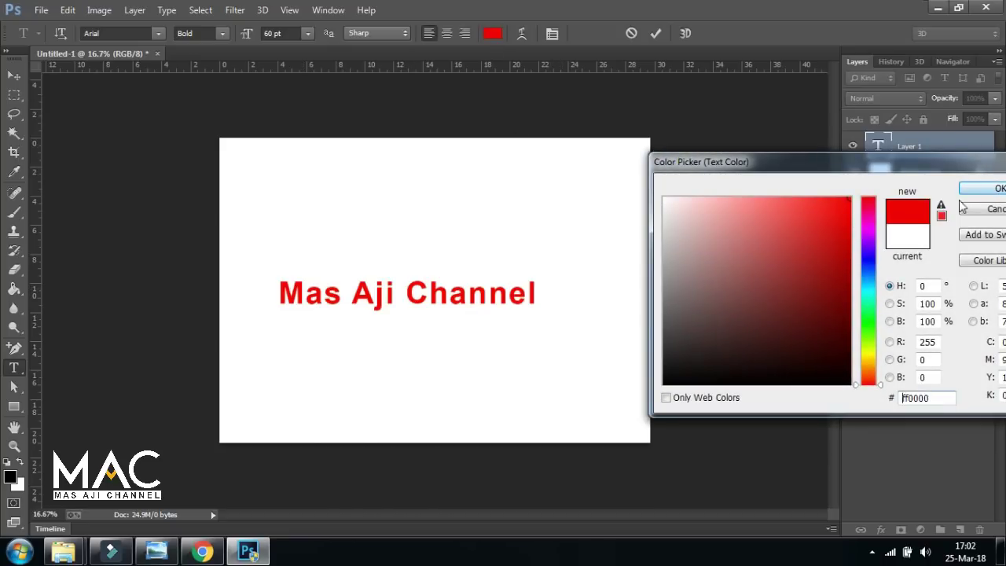
left_click(974, 190)
left_click(305, 295)
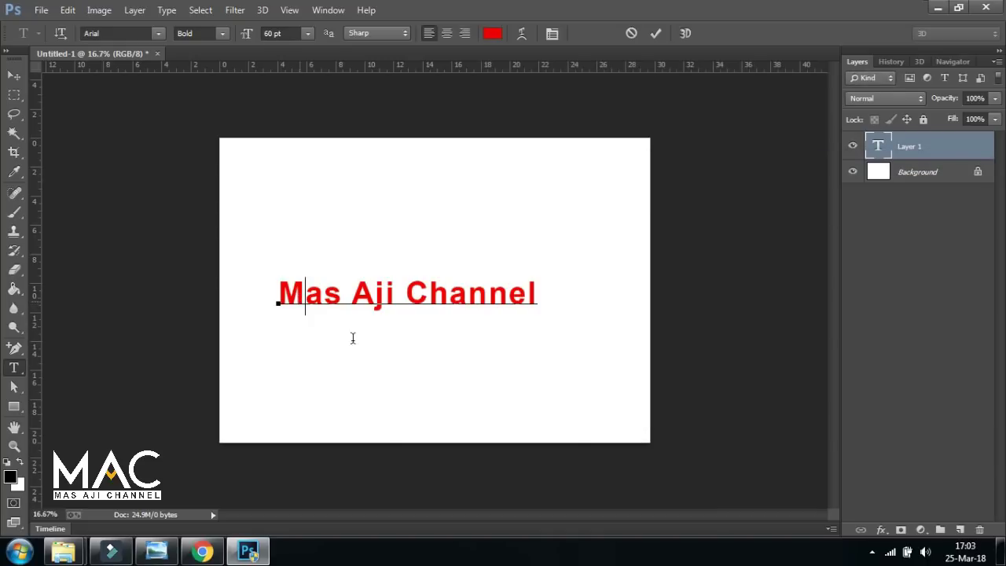
key("ctrl+a")
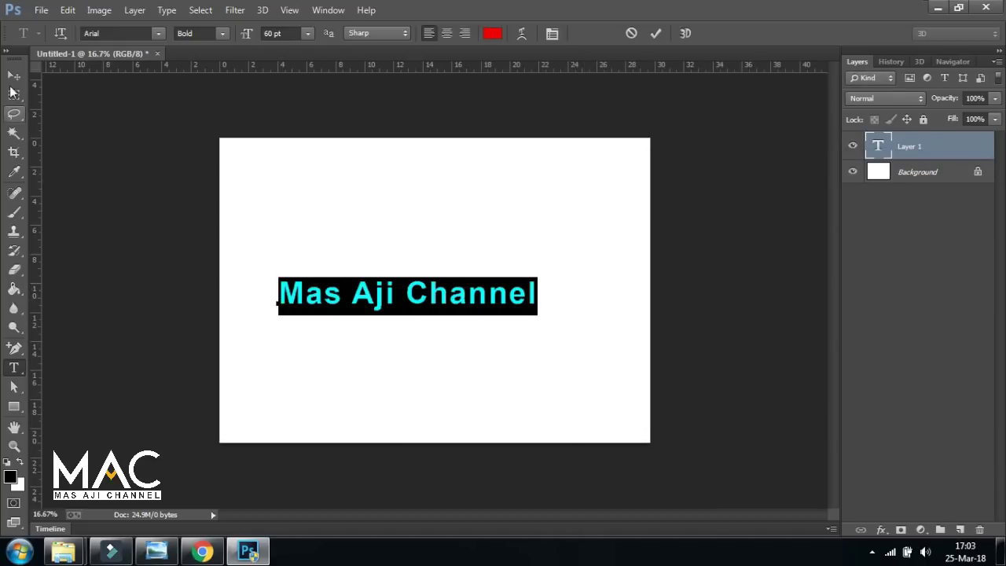
Commit the text and move Mas Aji Channel toward the canvas top-right
left_click(13, 75)
left_click(13, 348)
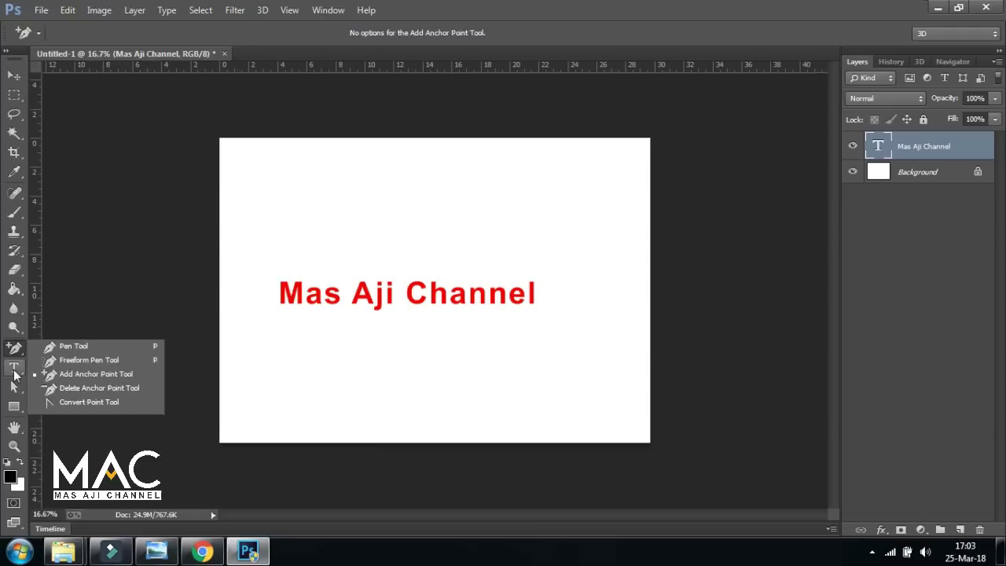
left_click(14, 367)
left_click(99, 365)
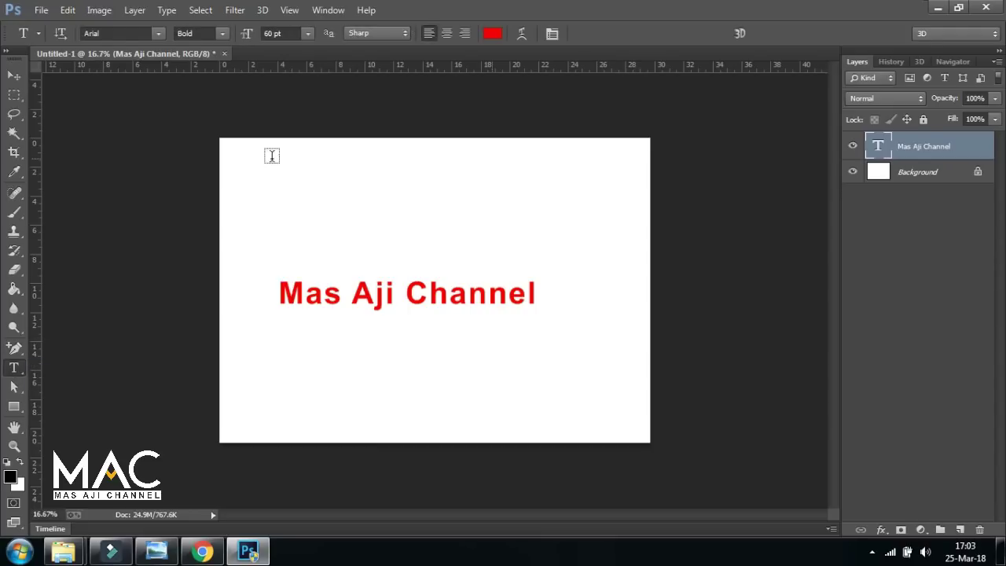
left_click(13, 75)
left_click_drag(540, 295, 656, 183)
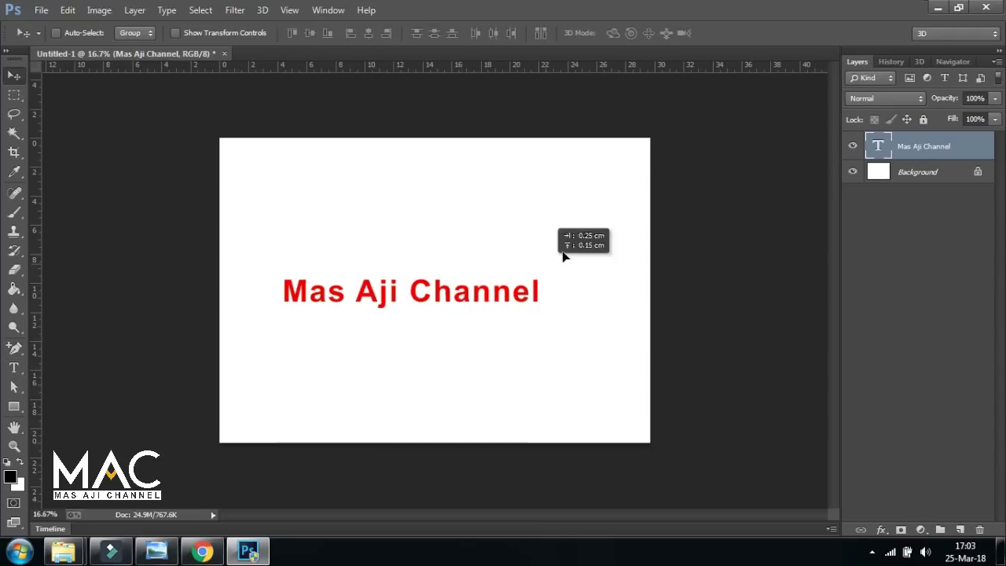
Add a new layer with vertical 'Mas Aji C' text near the top-left
left_click(960, 530)
left_click(14, 370)
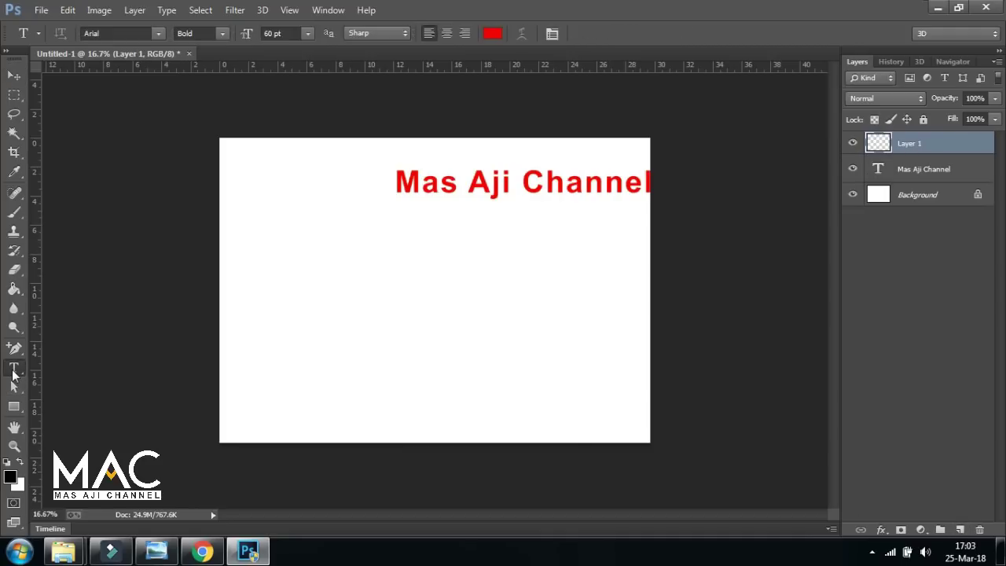
left_click(82, 380)
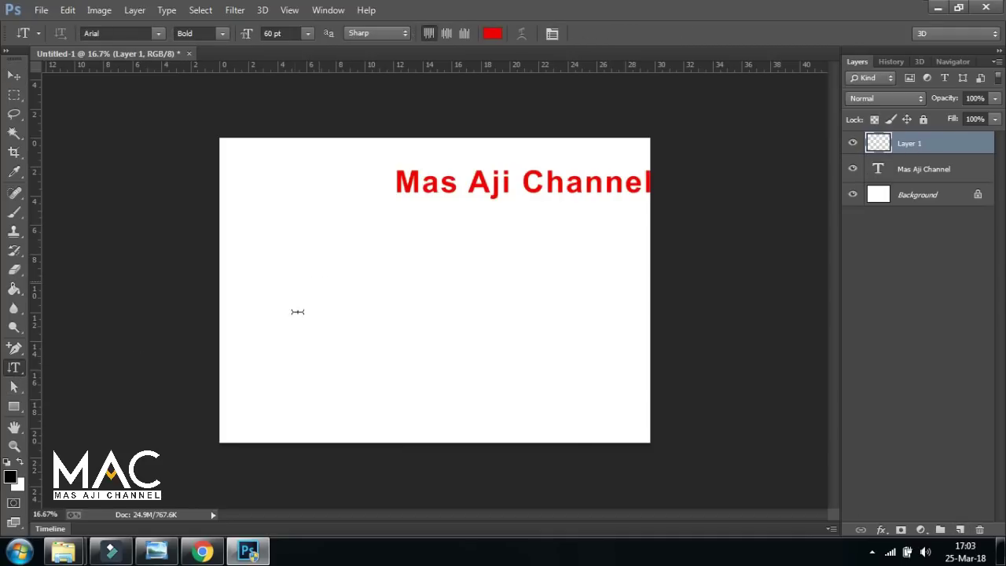
left_click(273, 186)
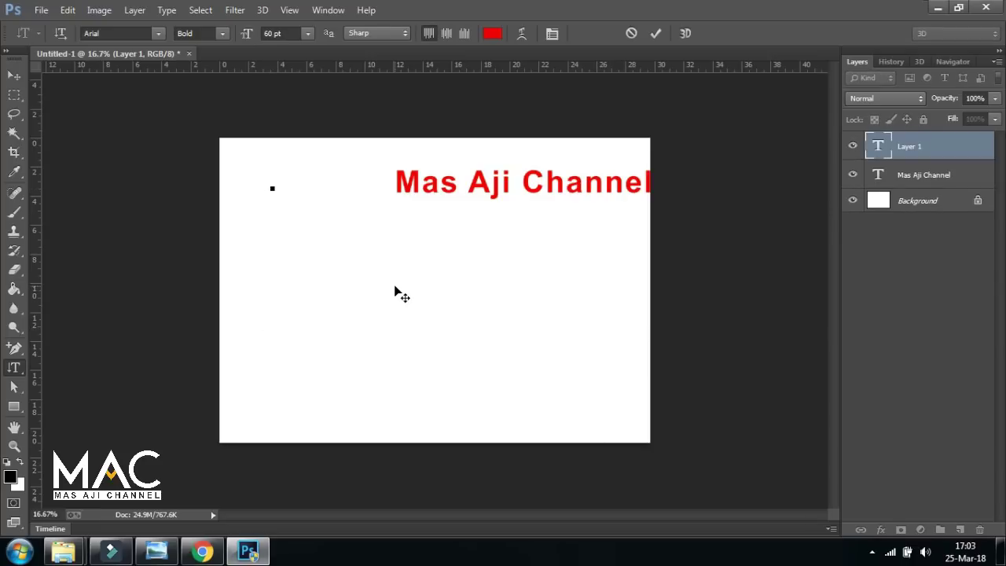
type("Mas ")
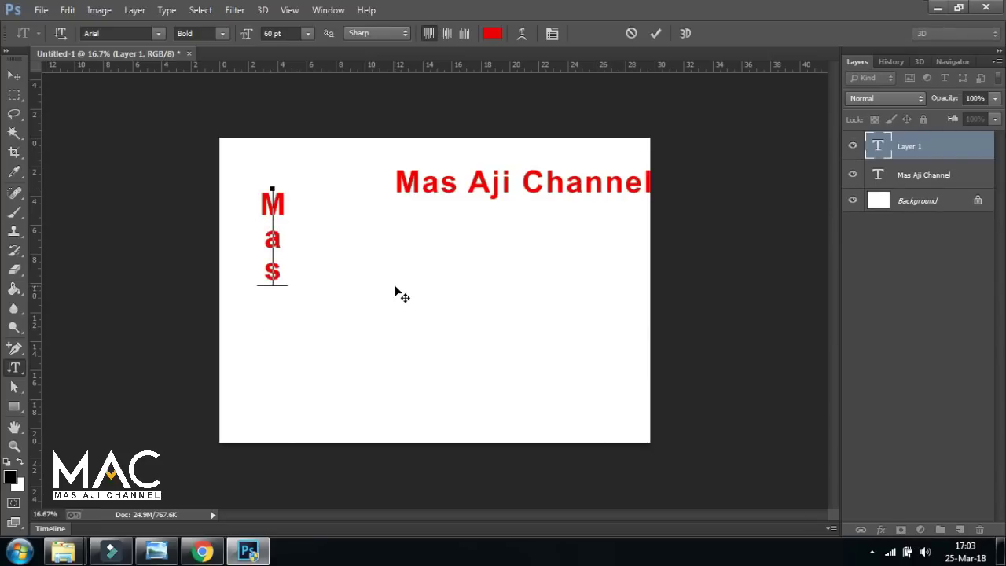
type("Aji C")
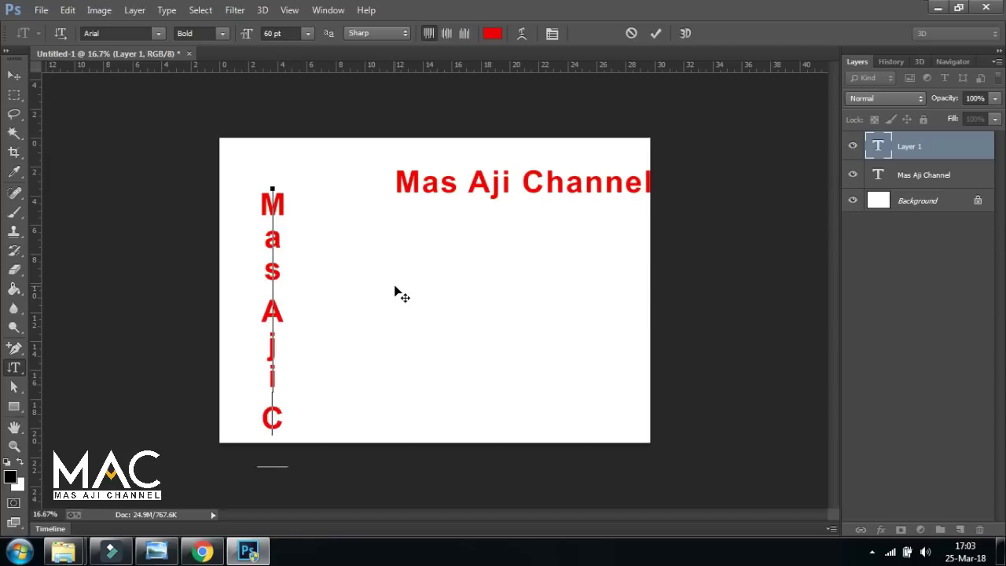
left_click(13, 75)
Reposition the vertical text and the horizontal Mas Aji Channel text
mouse_move(276, 308)
left_mouse_down()
mouse_move(288, 236)
mouse_move(262, 270)
mouse_move(430, 210)
mouse_move(434, 191)
left_mouse_up()
left_click(889, 177)
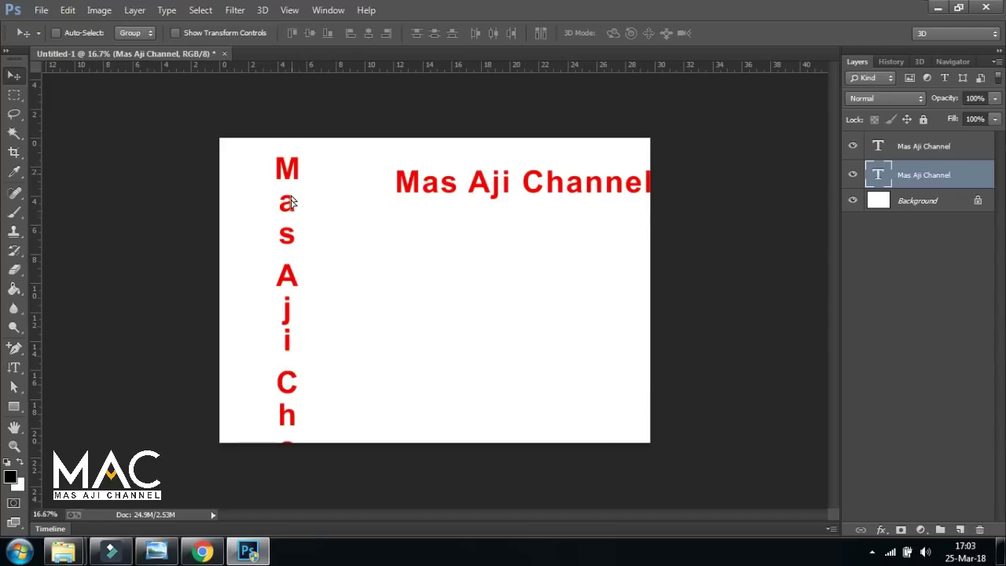
left_click_drag(290, 203, 296, 191)
Select both text layers and drag them to the trash
left_click(926, 150)
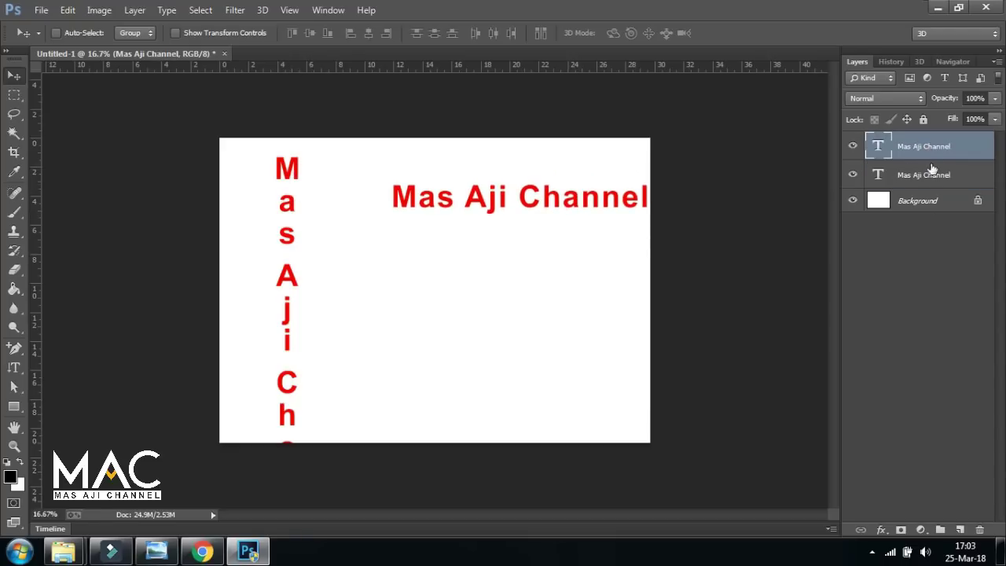
left_click(923, 177, "shift")
left_click_drag(923, 177, 981, 529)
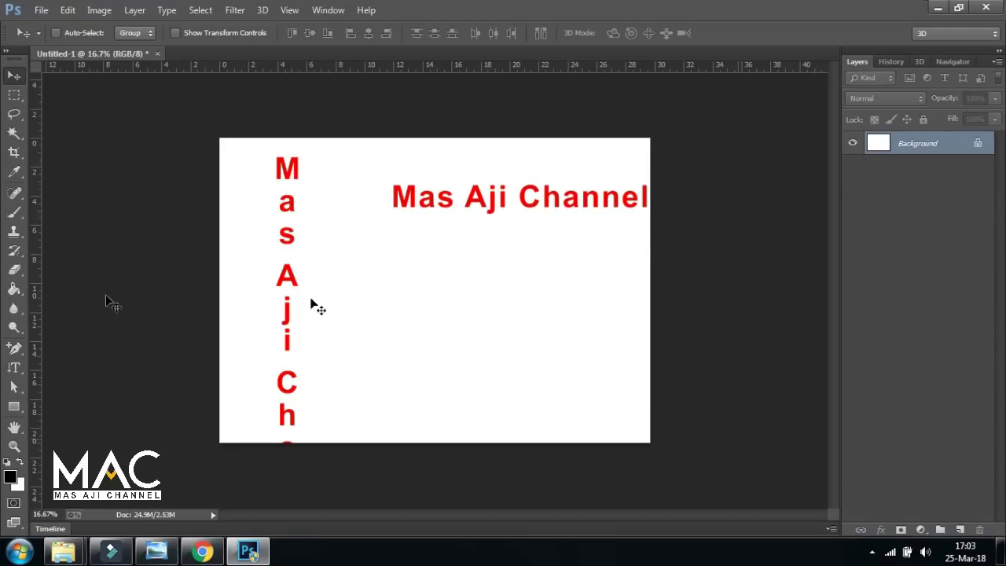
Type new horizontal Mas Aji Channel text left of the canvas centre
left_click(15, 367)
left_click(78, 366)
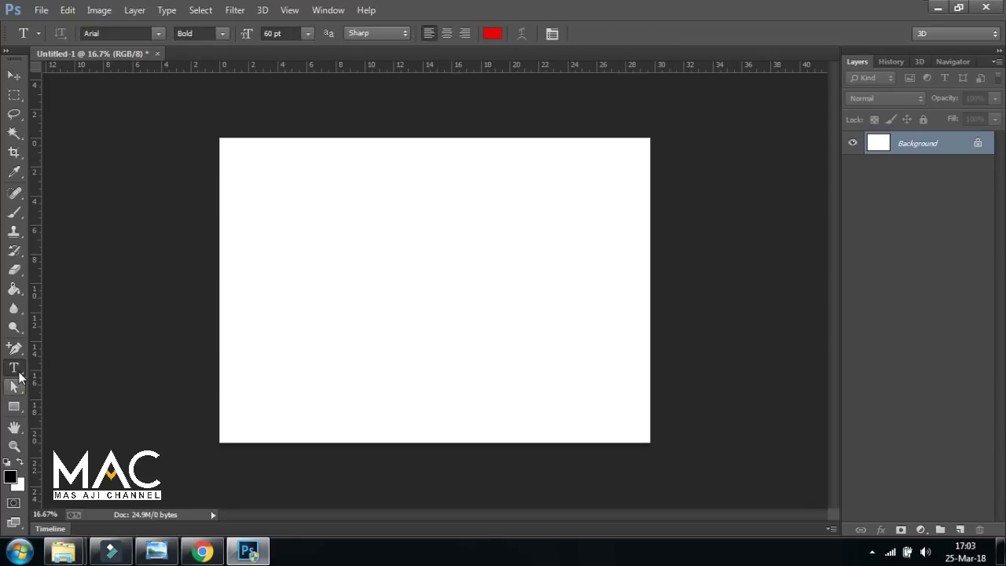
left_click(14, 367)
left_click(85, 367)
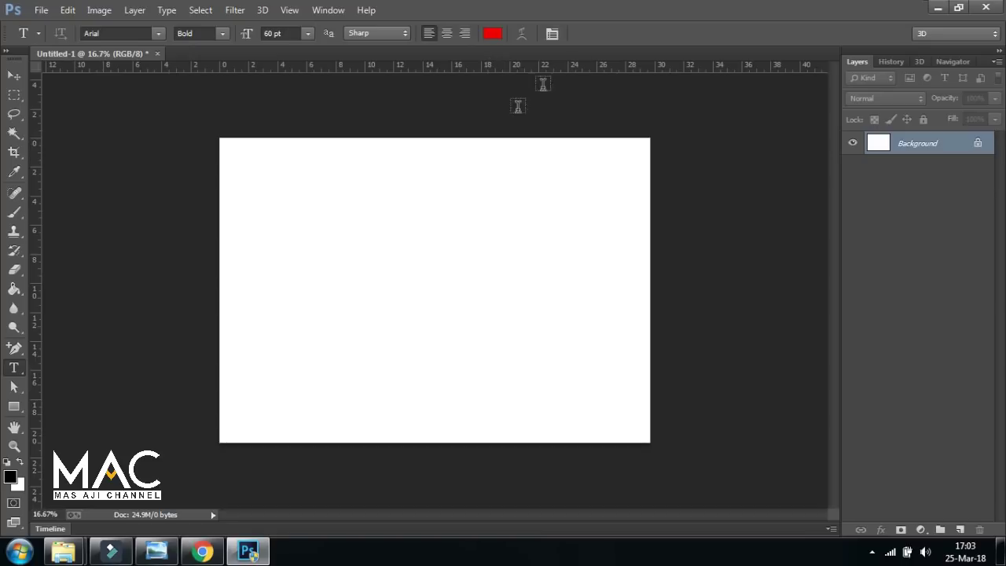
left_click(281, 320)
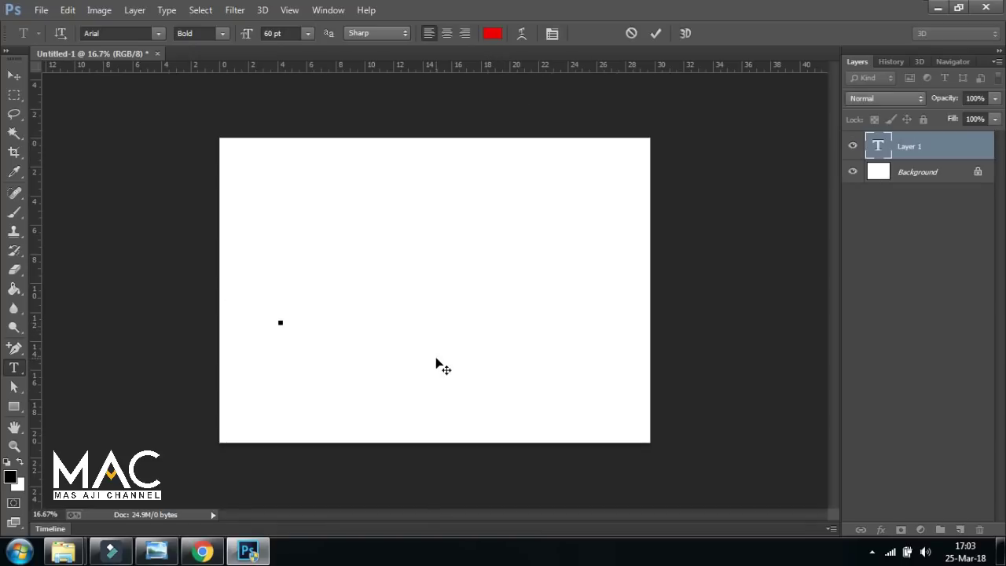
type("Mas A jiCha")
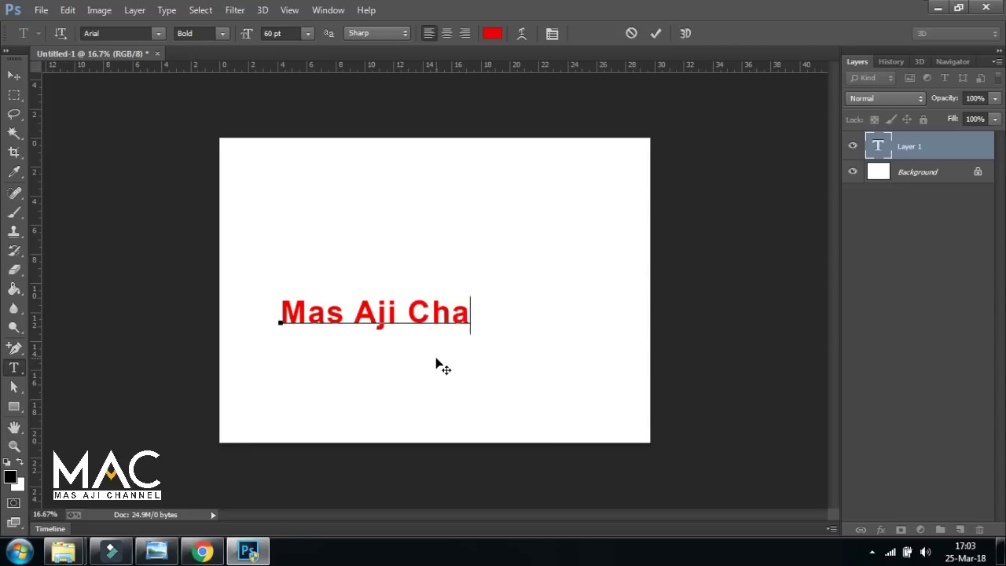
type("el")
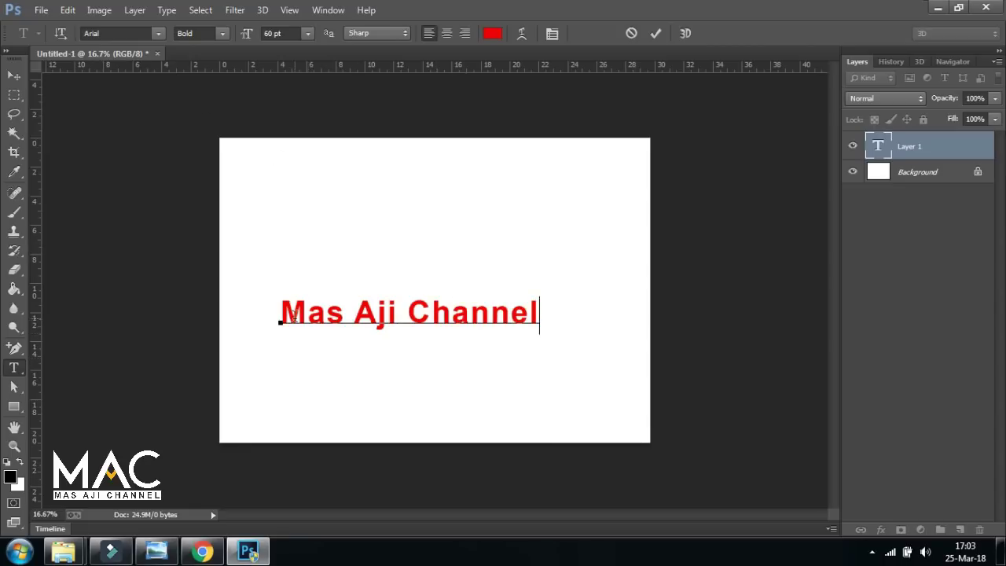
Change the text's font style from Bold to Black and commit it
key("ctrl+a")
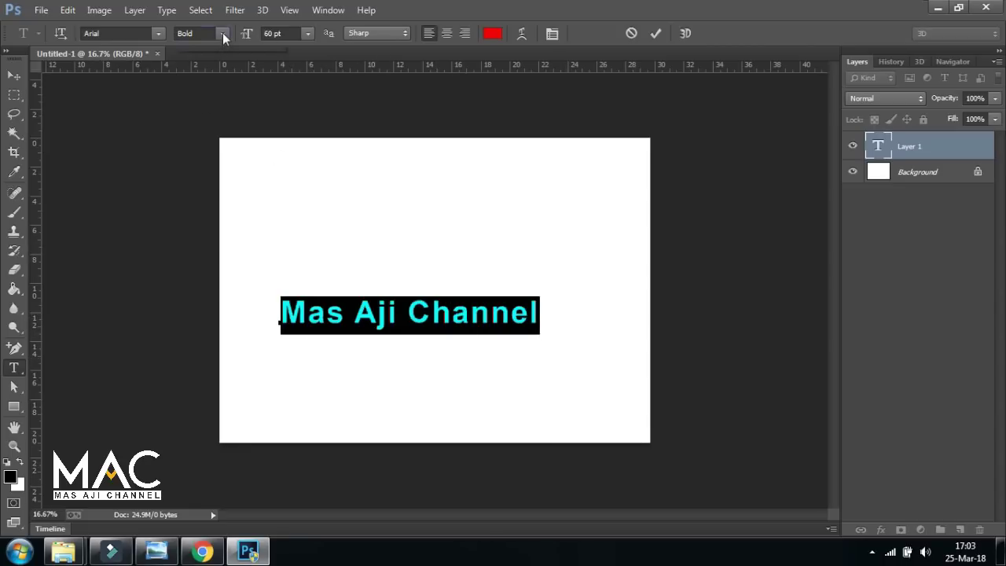
left_click(223, 33)
left_click(217, 146)
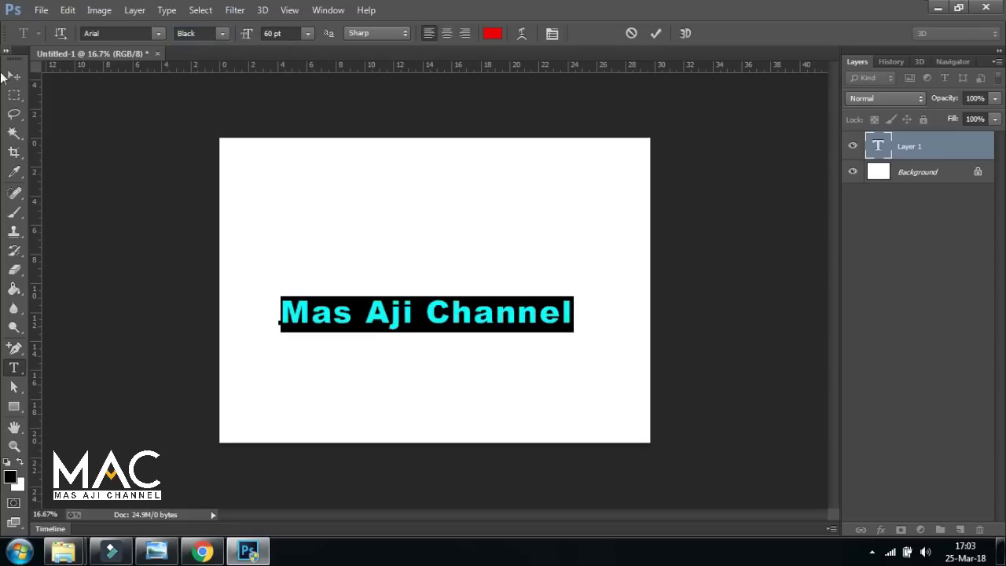
left_click(13, 77)
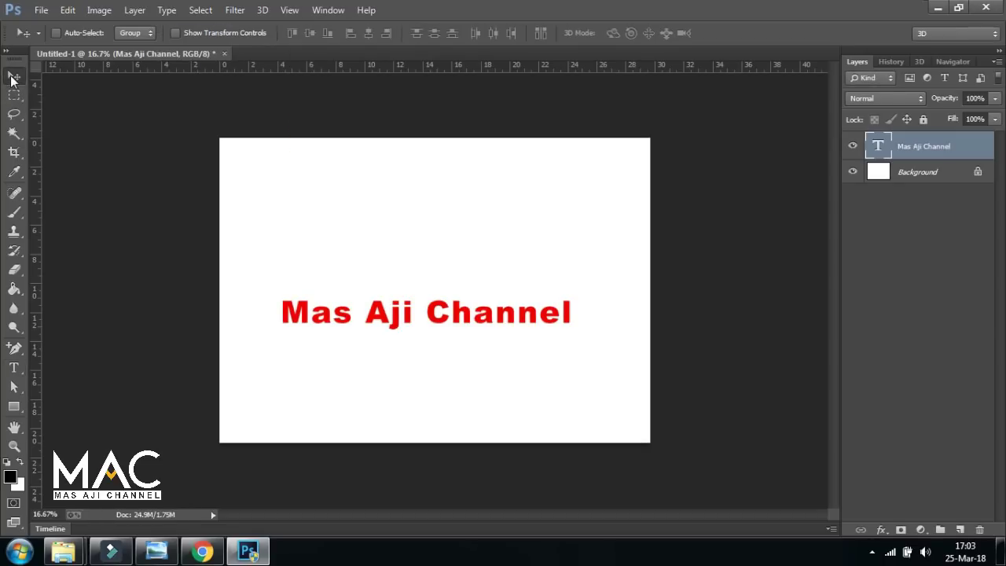
Scale Mas Aji Channel up to about 119% (≈71.45 pt) and nudge it higher
key("ctrl+t")
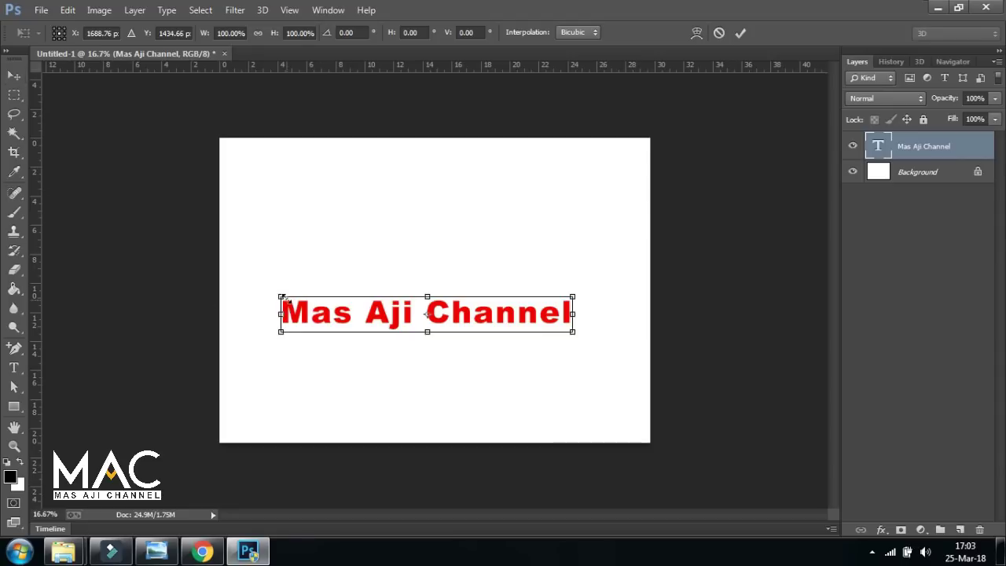
left_click_drag(279, 295, 263, 289)
left_click_drag(575, 288, 610, 274)
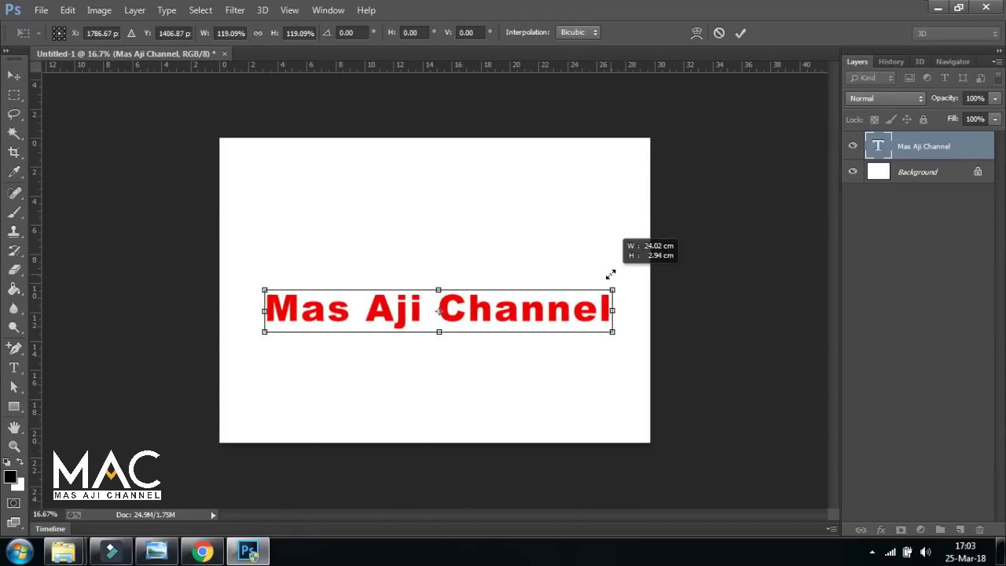
left_click_drag(554, 319, 553, 292)
key("Return")
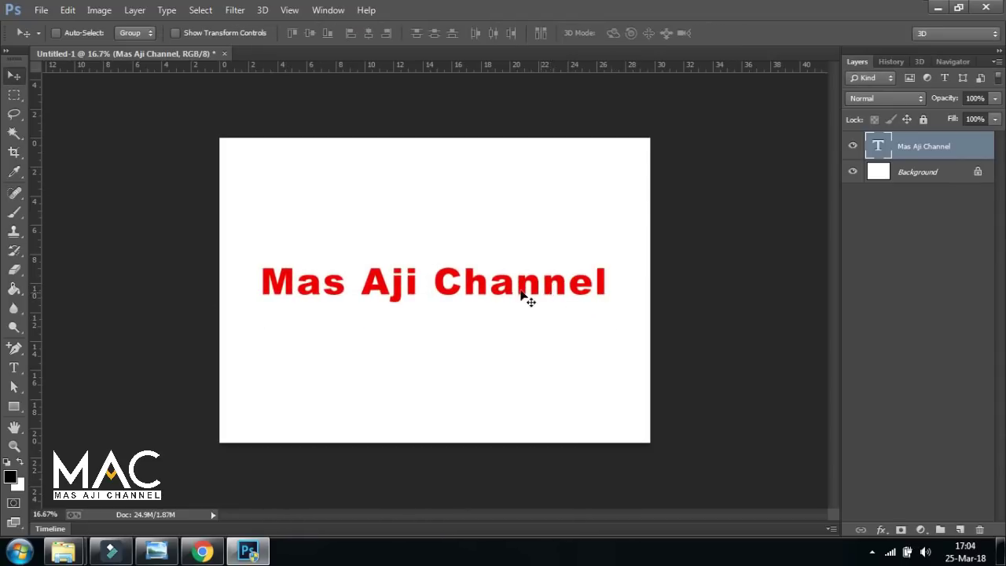
left_click(14, 367)
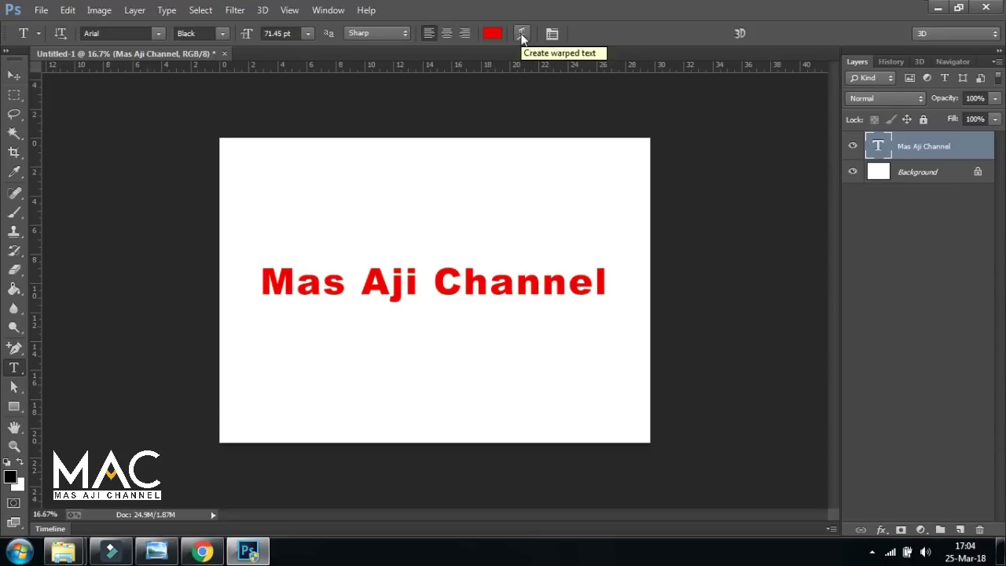
Preview the Arc, Arc Lower, Arc Upper, Arch, Shell Lower and Flag warps on the text
left_click(521, 33)
left_click_drag(799, 79, 816, 137)
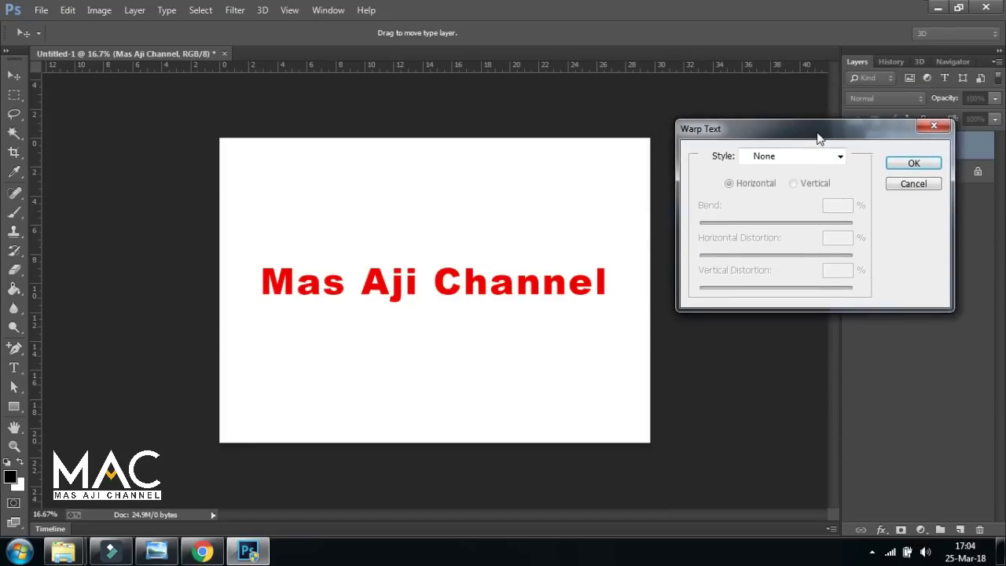
left_click(841, 158)
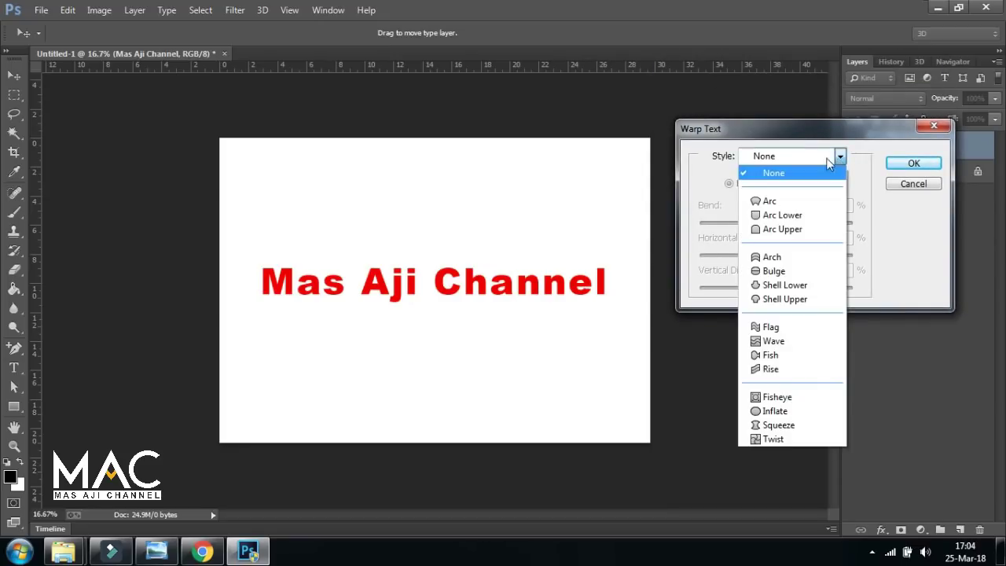
left_click(783, 202)
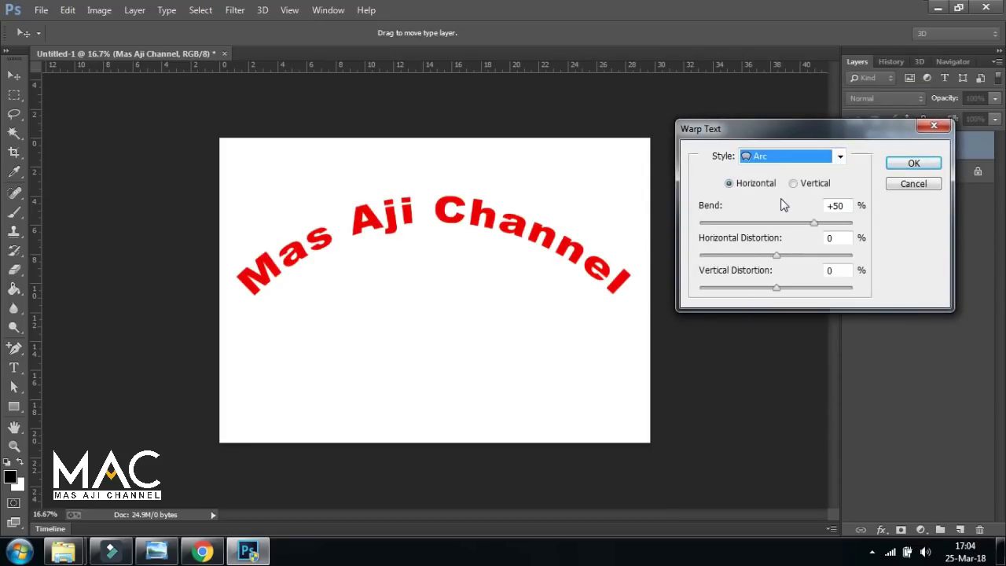
left_click(838, 157)
left_click(796, 215)
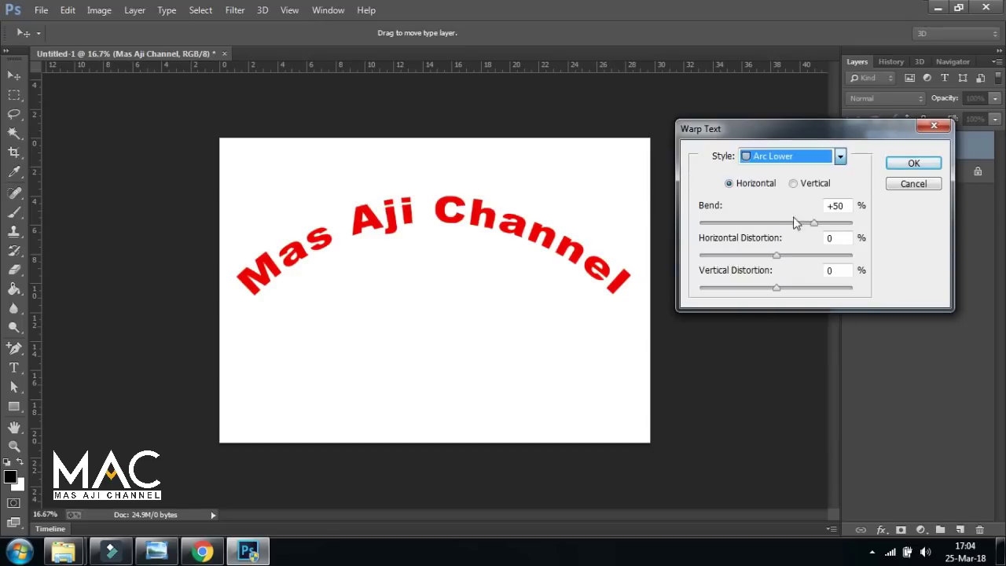
left_click(840, 158)
left_click(786, 229)
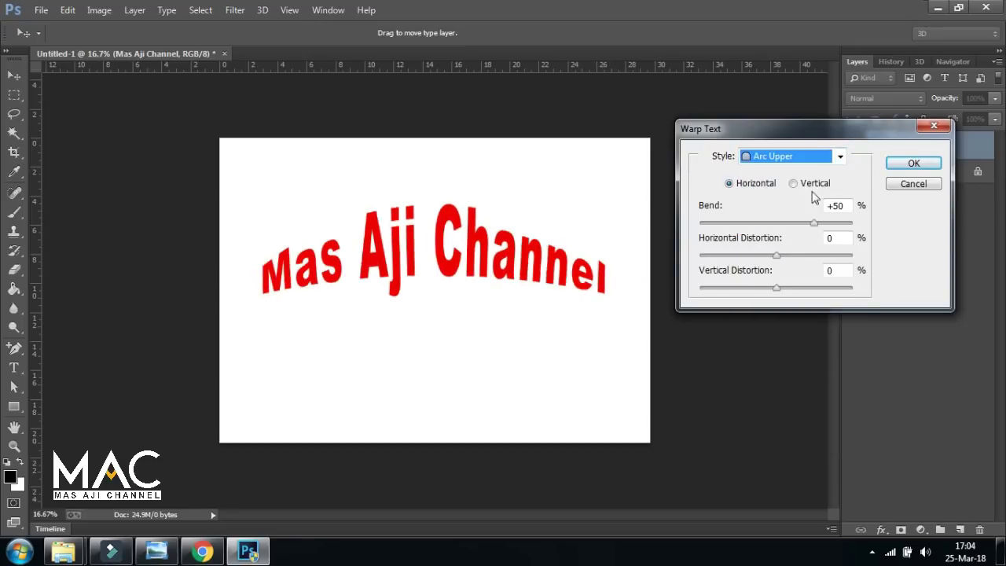
left_click(839, 157)
left_click(790, 256)
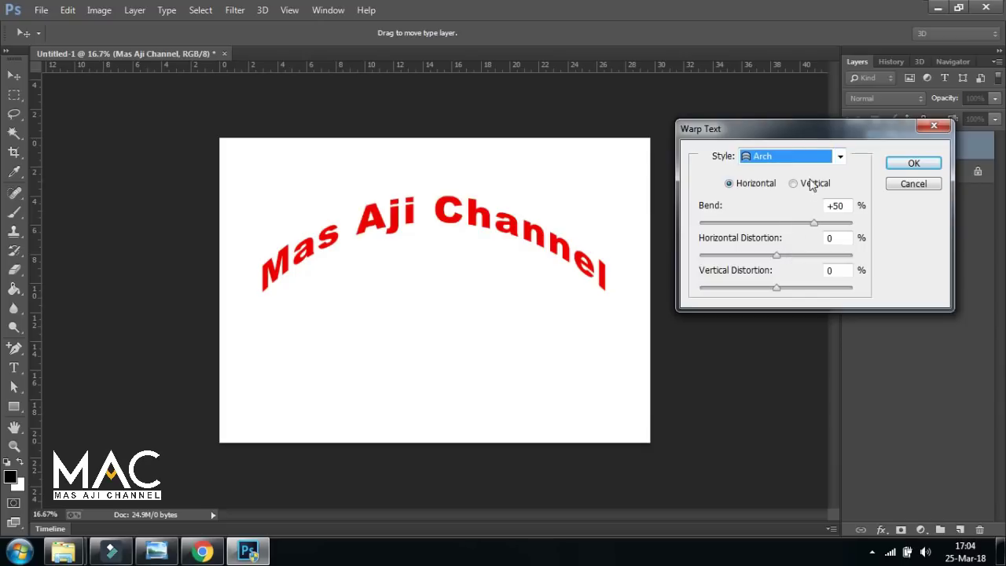
left_click(839, 157)
left_click(790, 285)
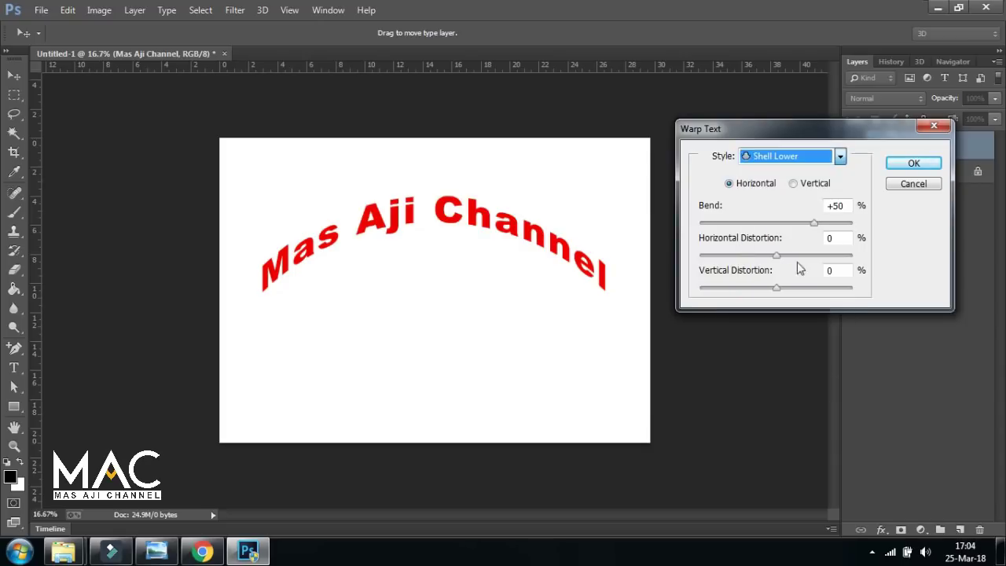
left_click(840, 158)
left_click(774, 327)
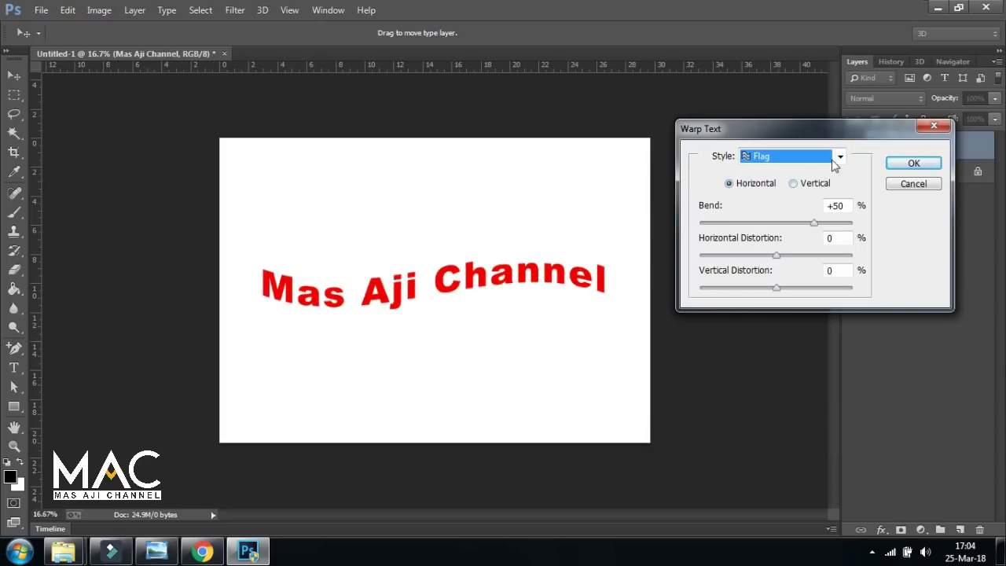
Preview the Fish, Fisheye, Inflate, Squeeze and Fish warps, then cancel to keep the text straight
left_click(839, 157)
left_click(782, 358)
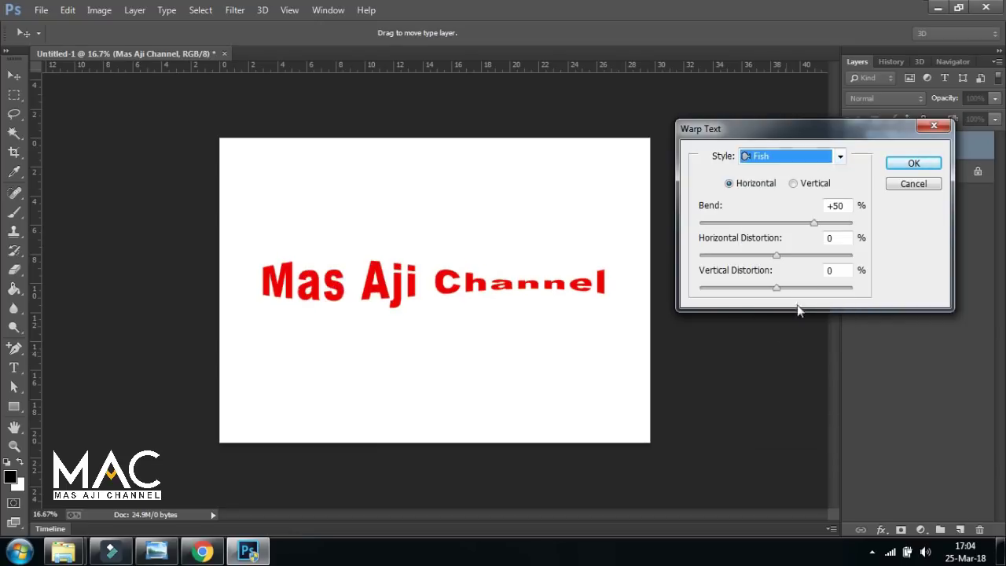
left_click(840, 157)
left_click(777, 397)
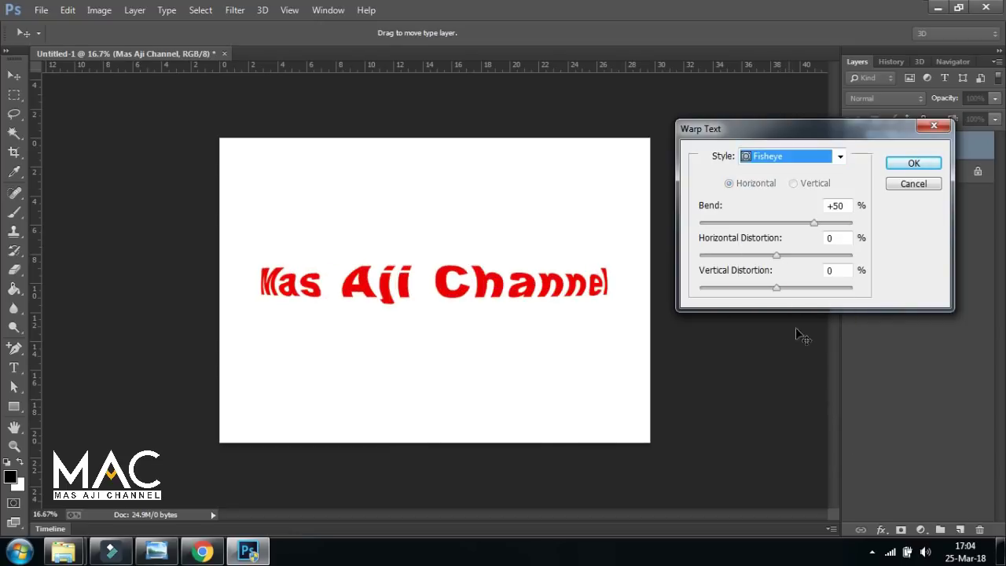
left_click(840, 158)
left_click(777, 411)
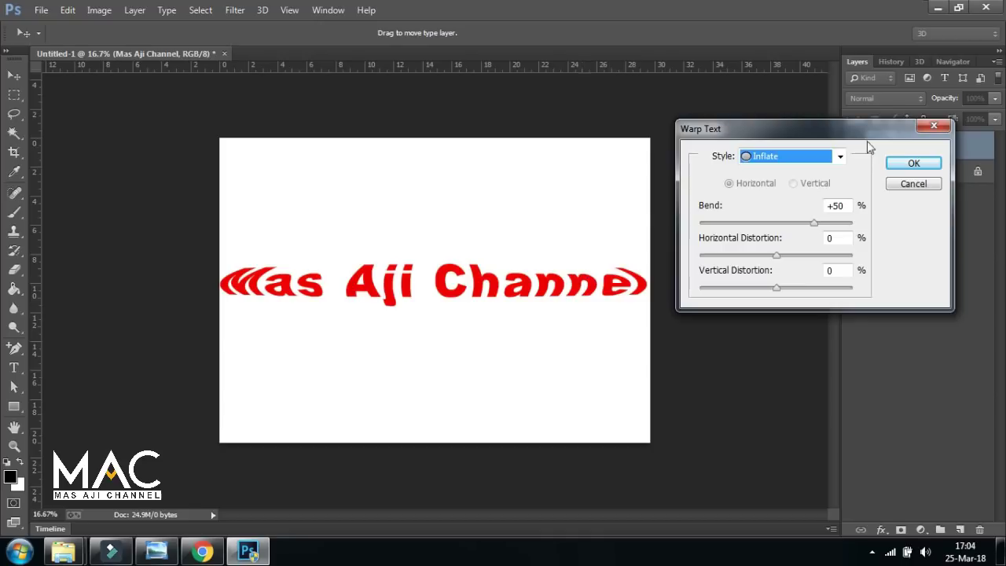
left_click(840, 157)
left_click(804, 428)
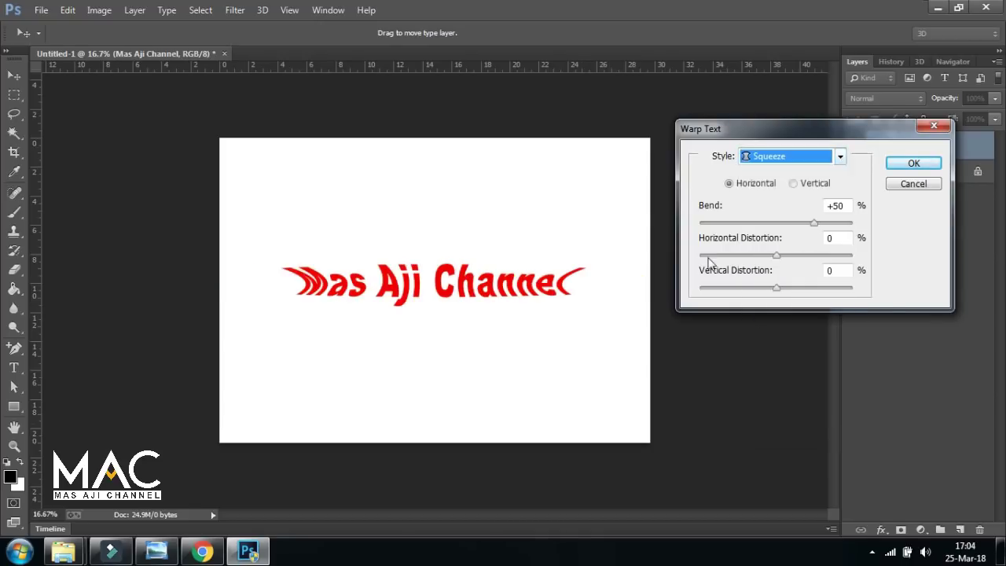
left_click(840, 157)
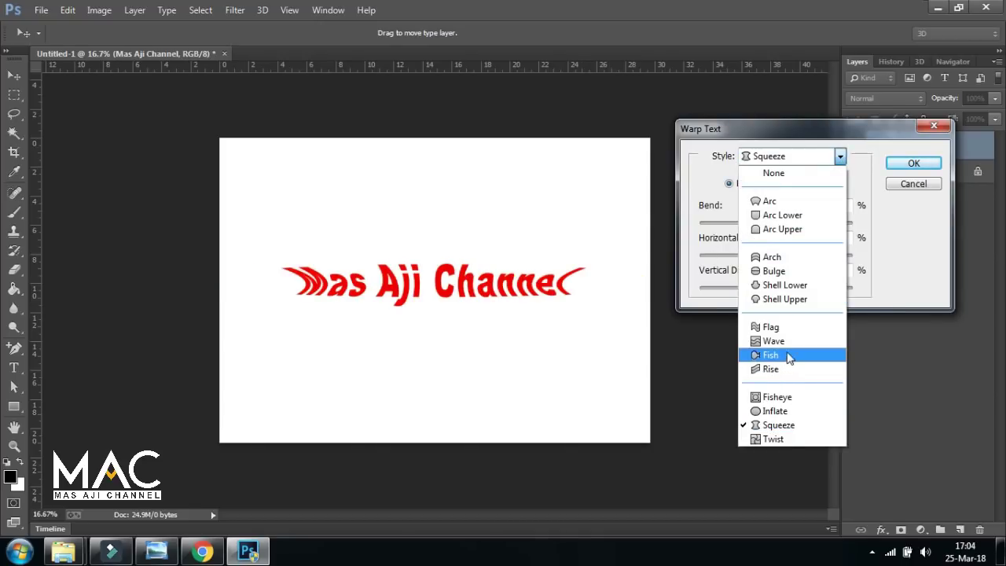
left_click(777, 353)
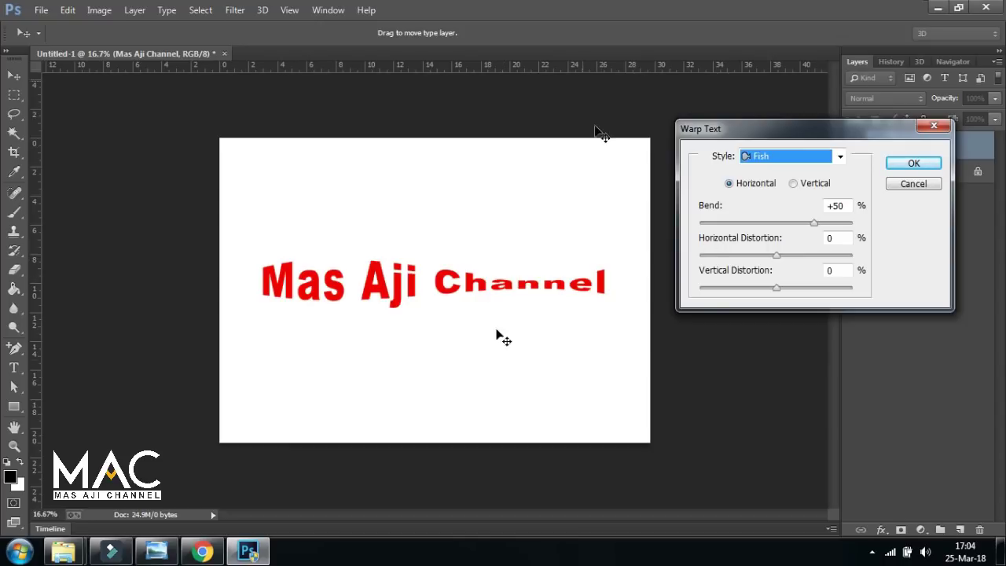
left_click(914, 184)
Trash the Mas Aji Channel text layer so only the white Background remains
left_click(14, 75)
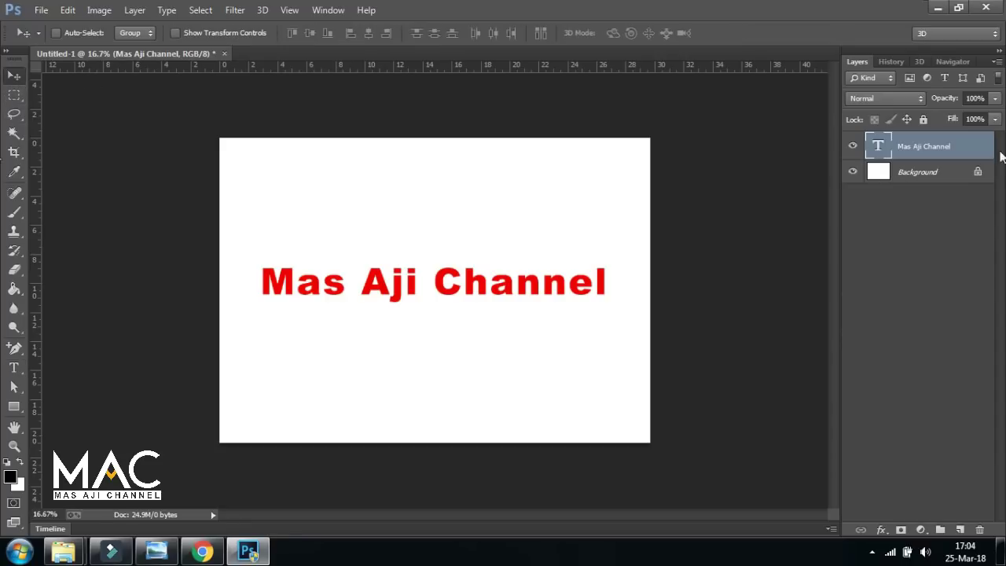
left_click_drag(935, 152, 970, 489)
left_click_drag(979, 533, 980, 531)
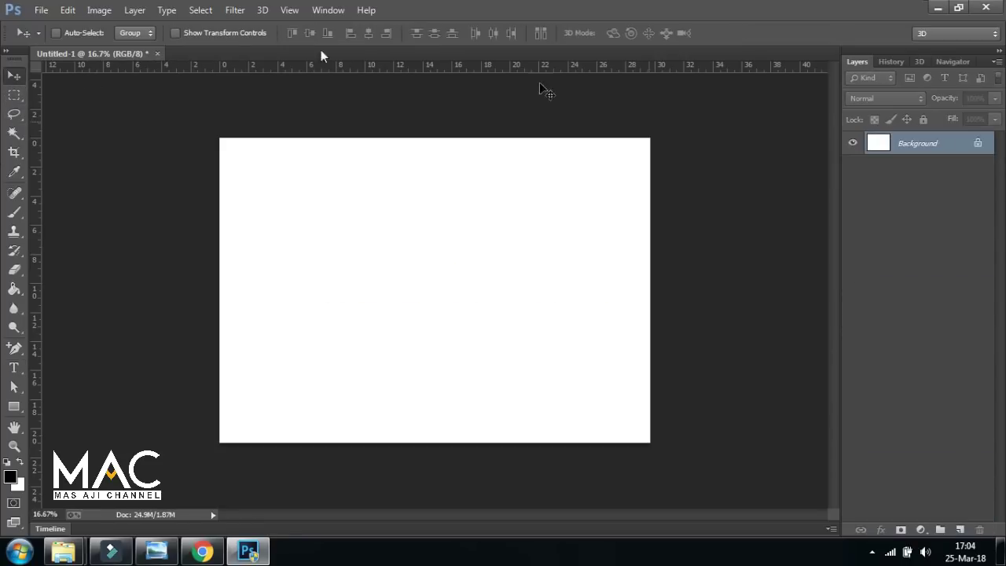
left_click(13, 367)
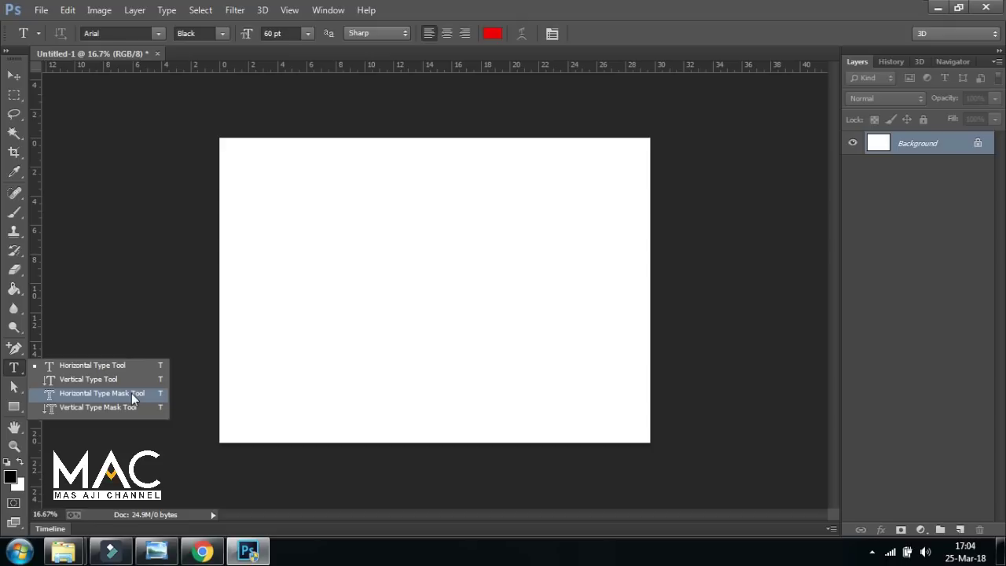
Type 'Mas Aji Channel' as a 72 pt Horizontal Type Mask near the page centre
left_click(132, 393)
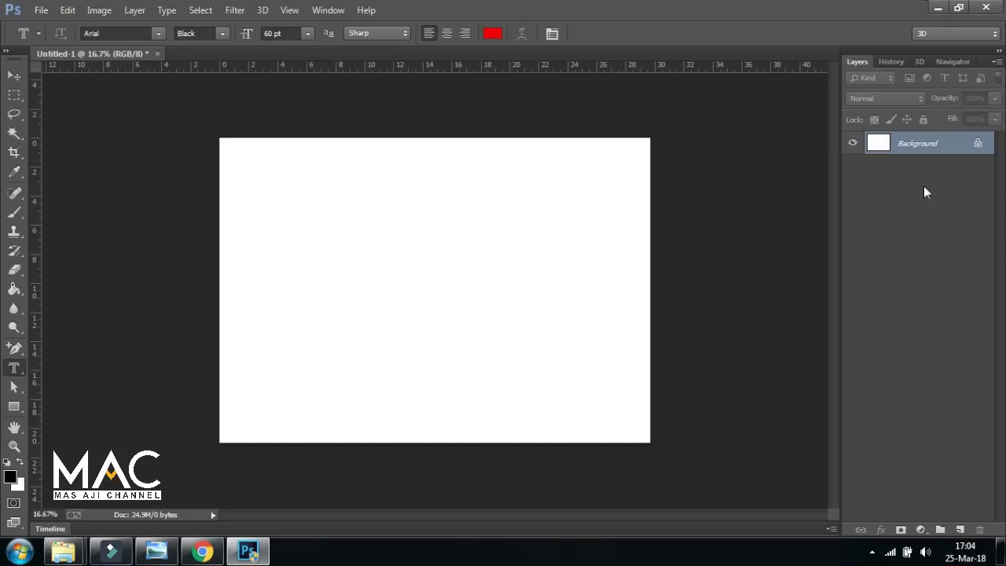
left_click(280, 295)
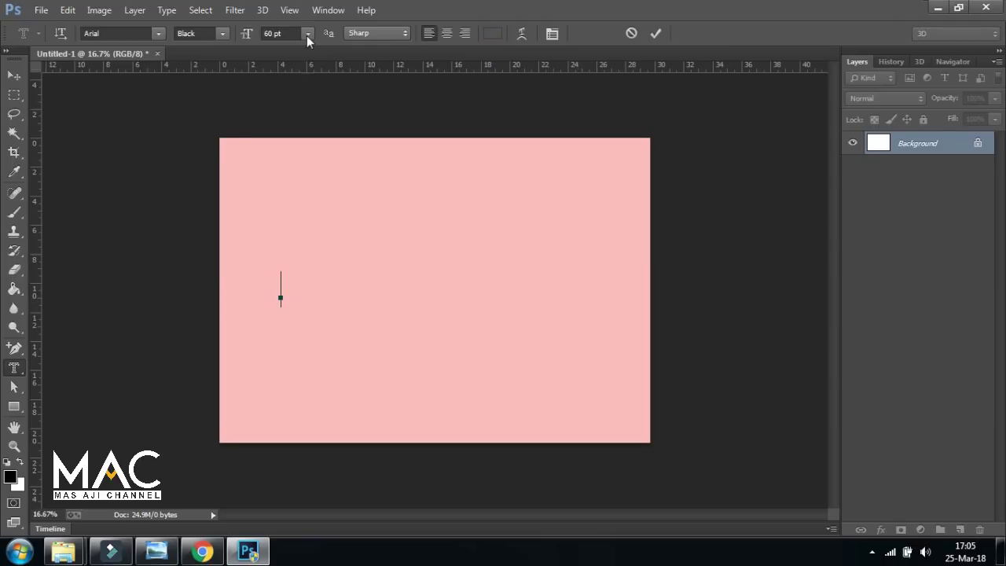
left_click(306, 33)
left_click(294, 283)
type("M")
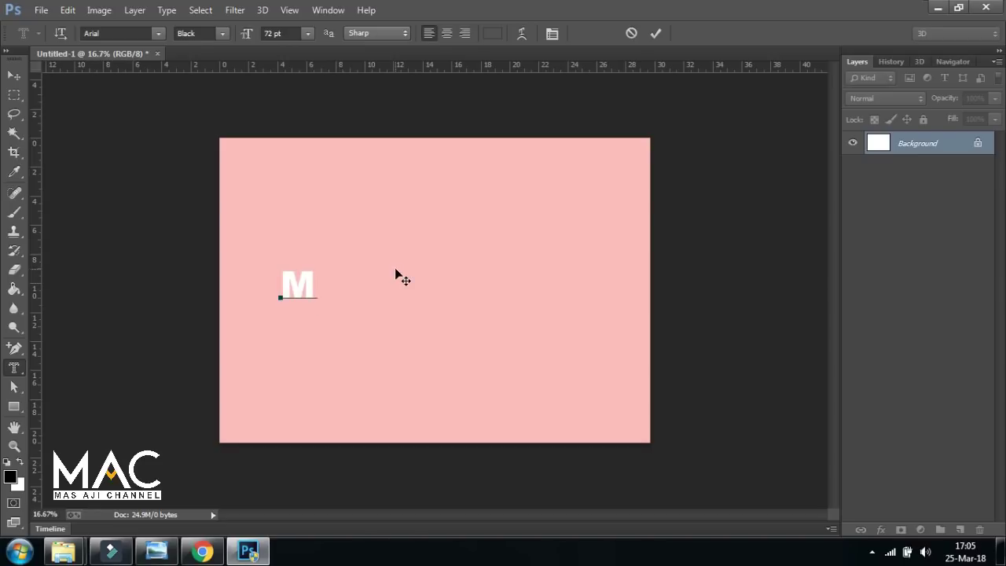
type("as Aji Channel")
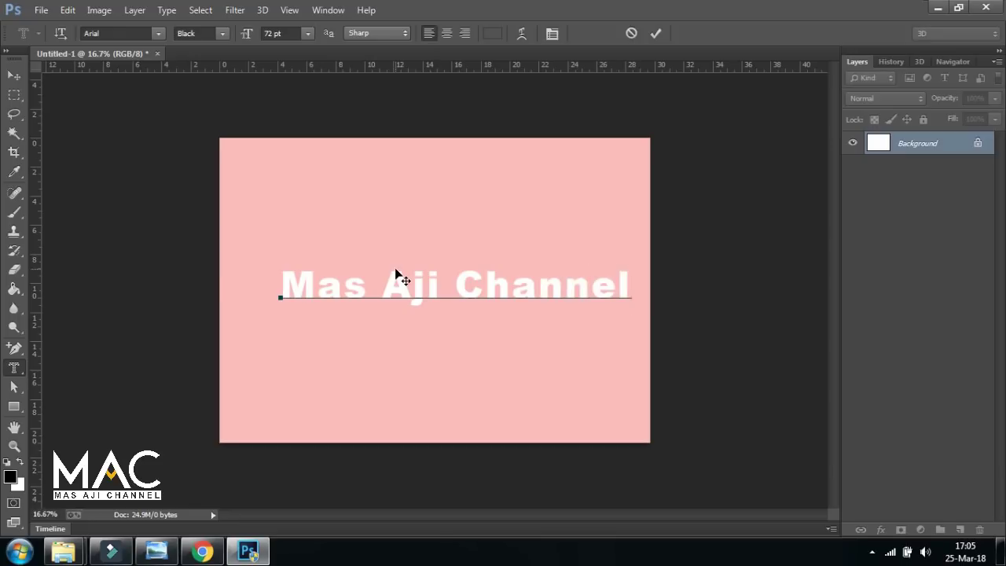
Reapply 72 pt to the whole masked text and deselect it
left_click_drag(280, 288, 656, 292)
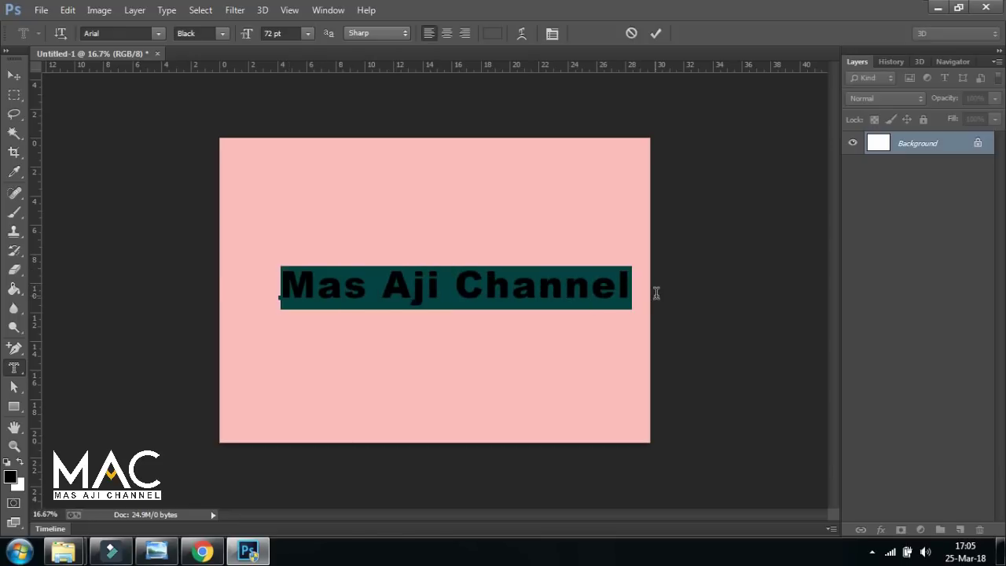
left_click(307, 33)
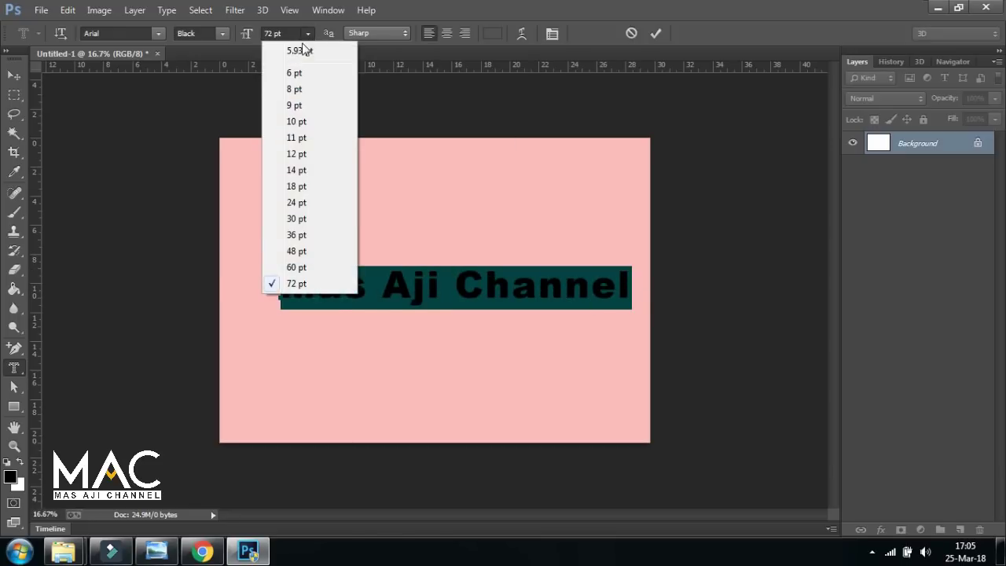
left_click(310, 283)
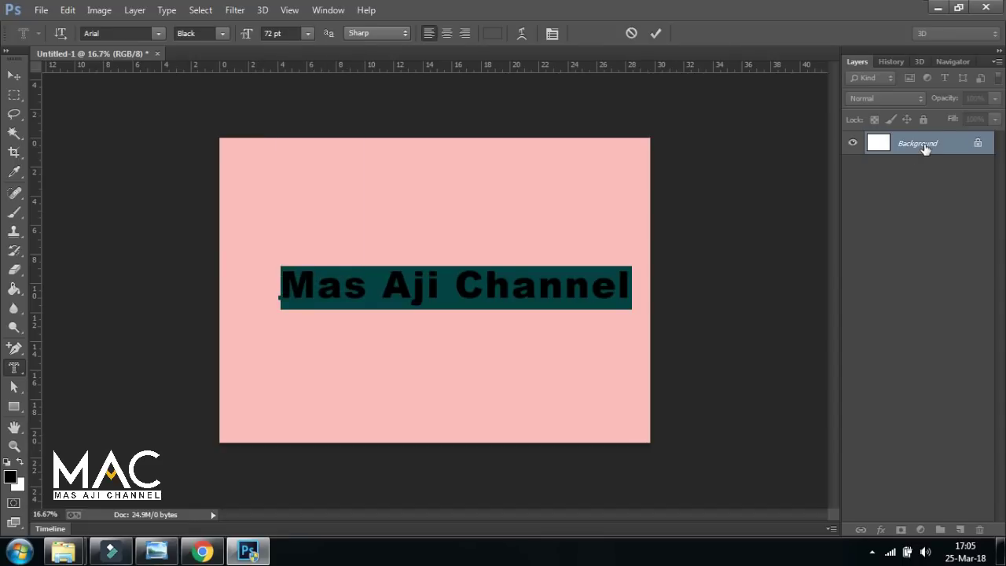
left_click(283, 284)
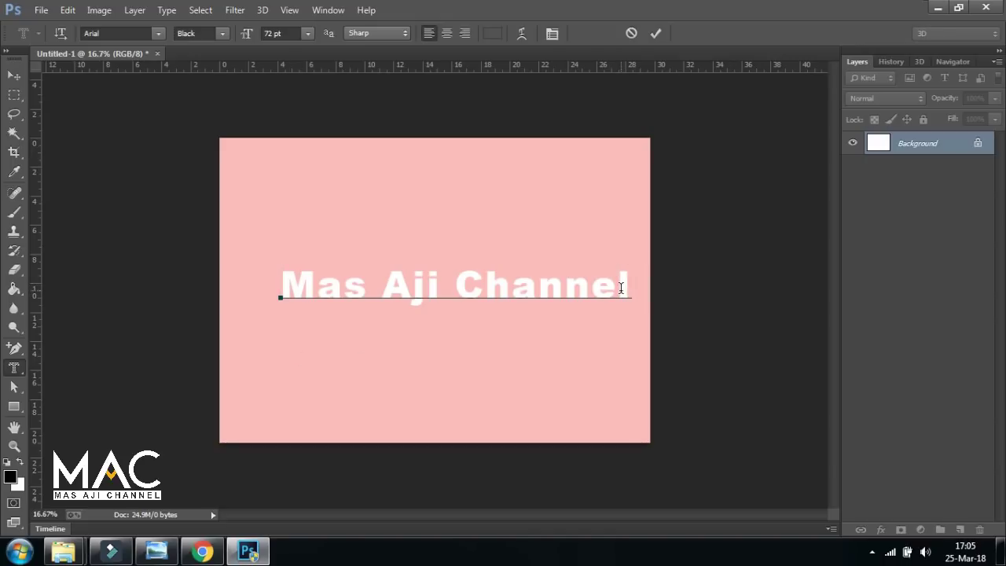
left_click(284, 287)
Convert the Background into Layer 0 and cut the Mas Aji Channel lettering out
double_click(908, 147)
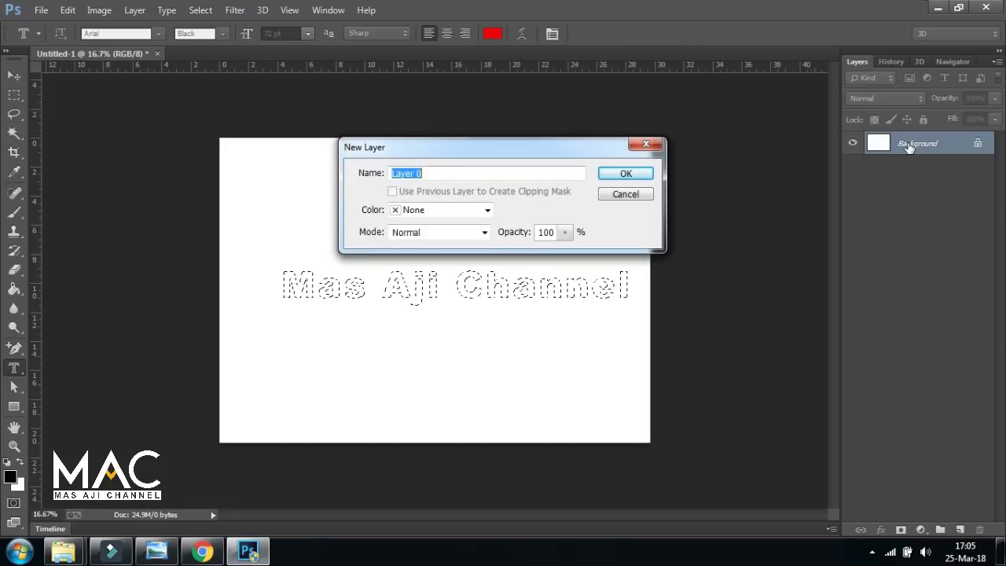
left_click(625, 174)
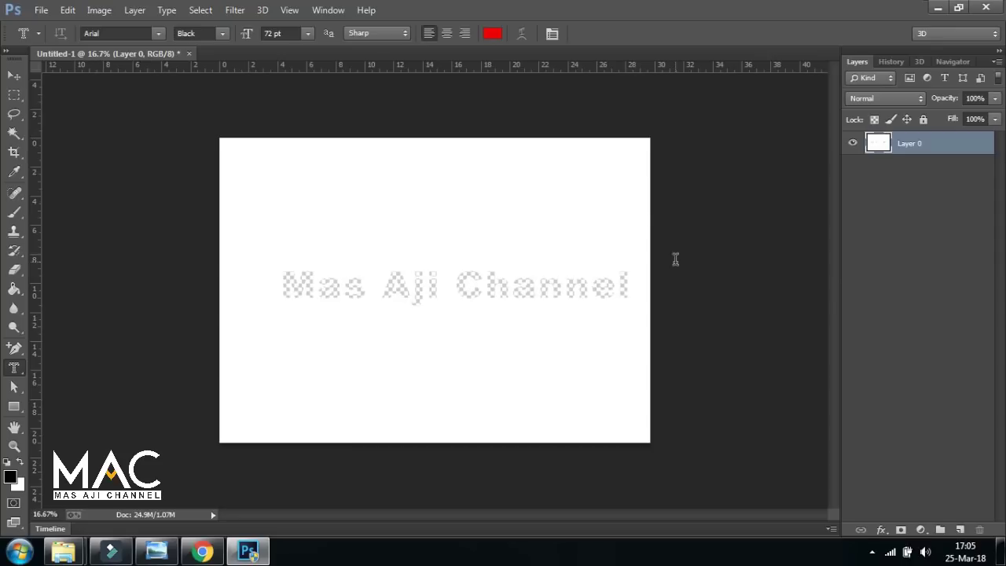
left_click(11, 79)
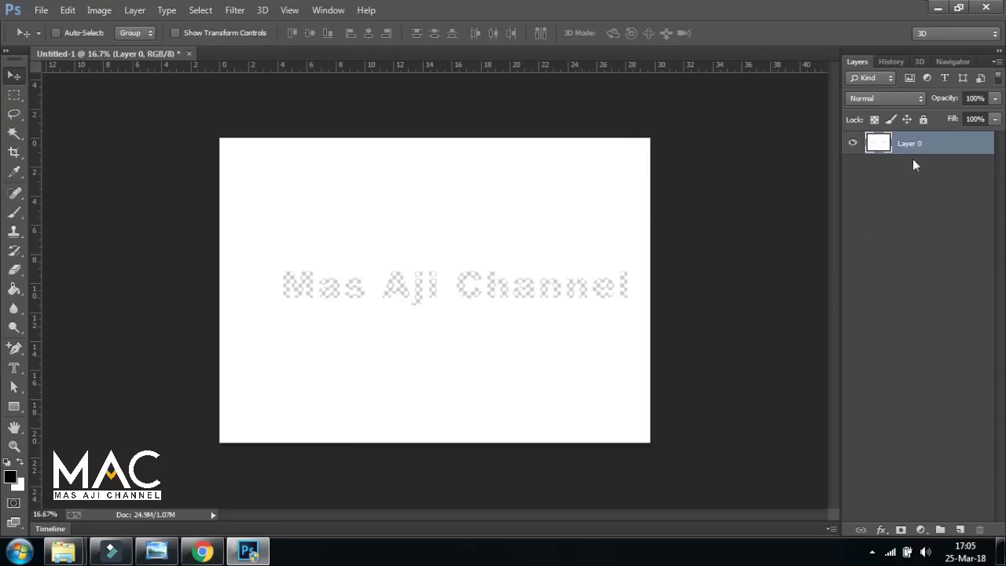
Place the city-sunset photo into the document
left_click(42, 11)
left_click(85, 208)
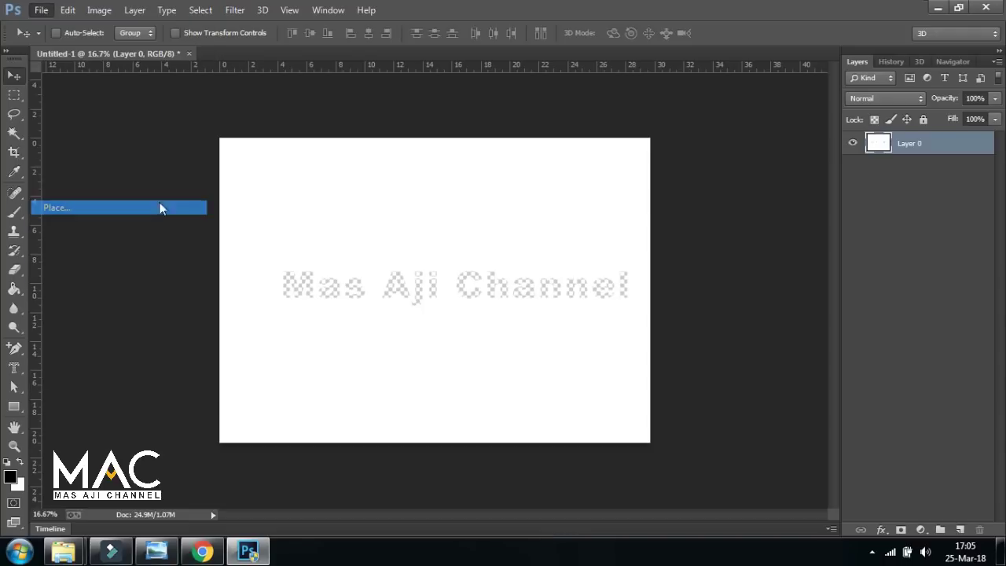
left_click(315, 220)
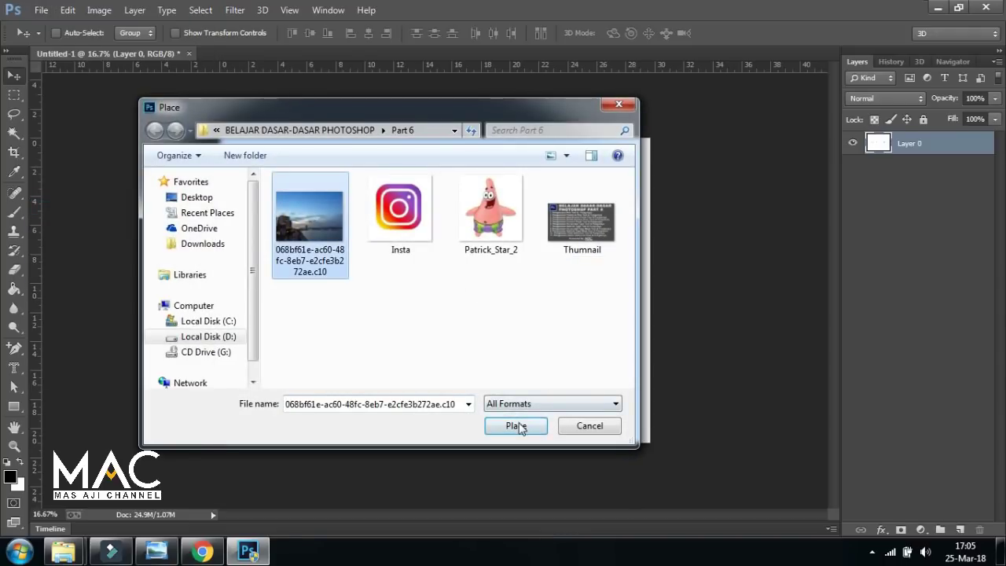
left_click(516, 425)
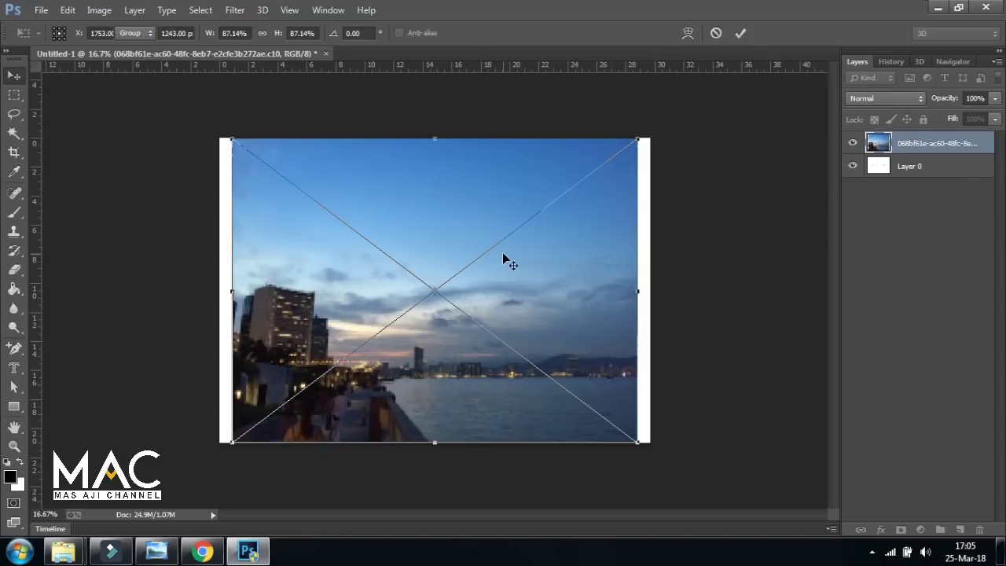
key("Return")
Scale the photo to cover the whole canvas and move it below the white layer
key("ctrl+t")
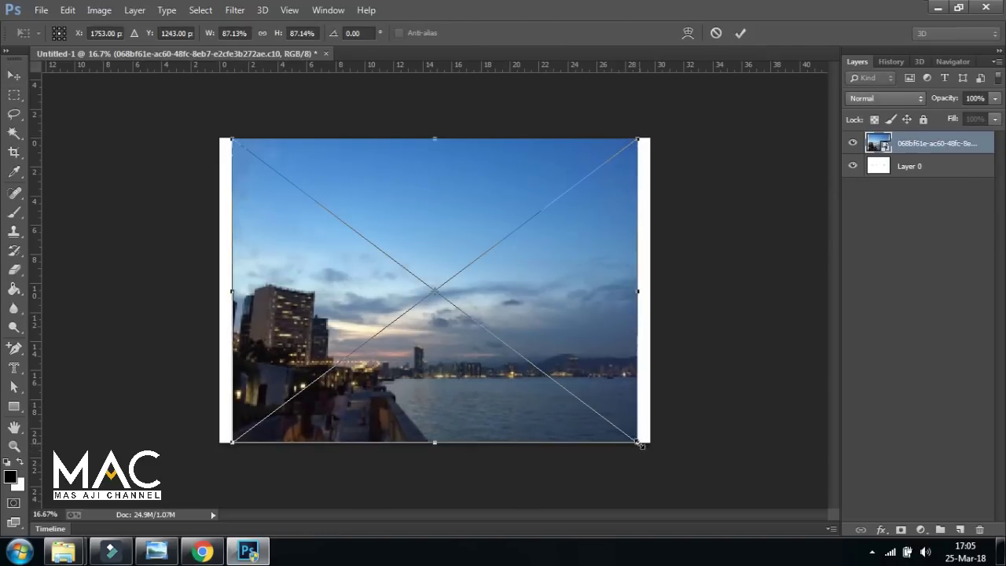
left_click_drag(637, 442, 650, 453)
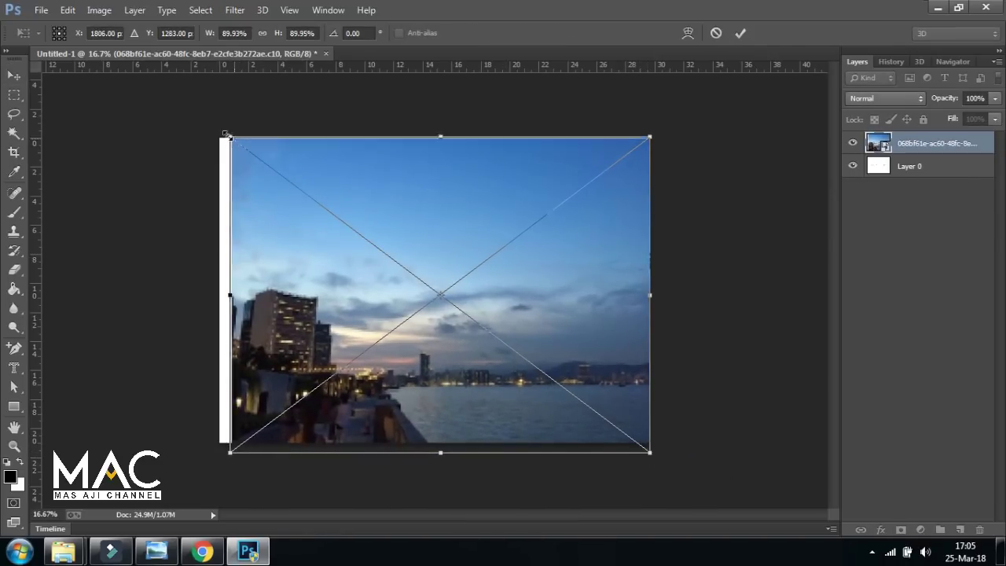
left_click_drag(234, 139, 215, 125)
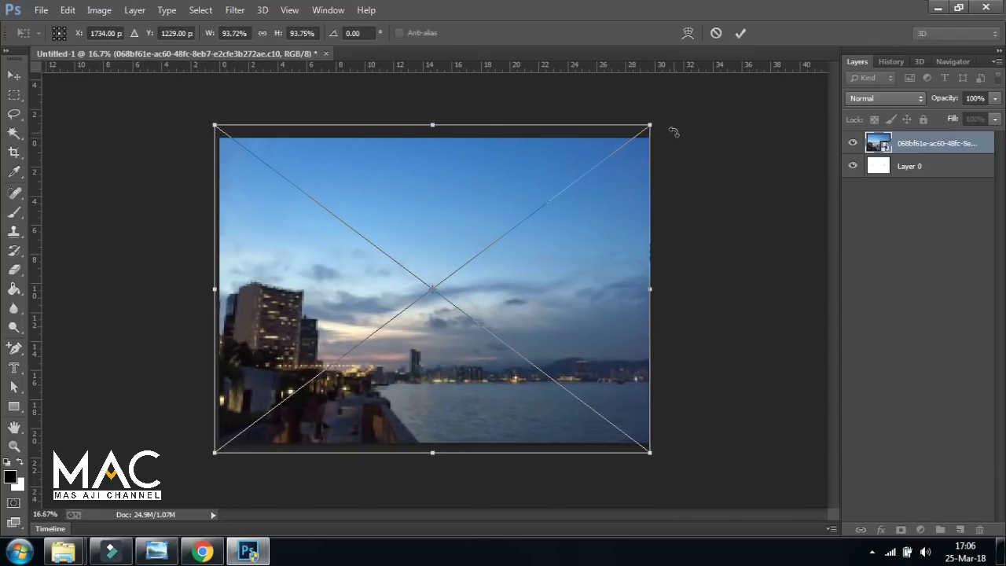
left_click_drag(652, 124, 653, 123)
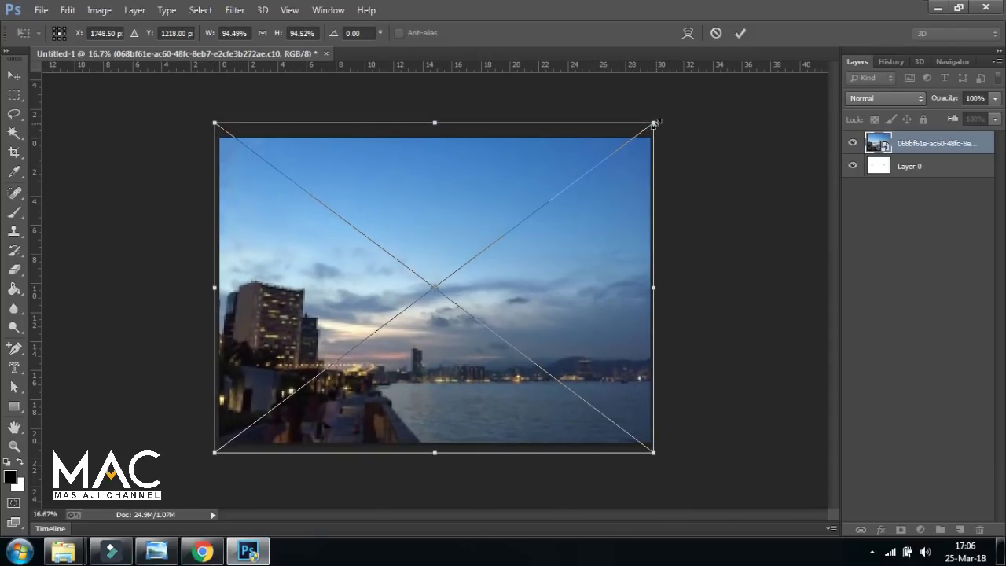
key("Return")
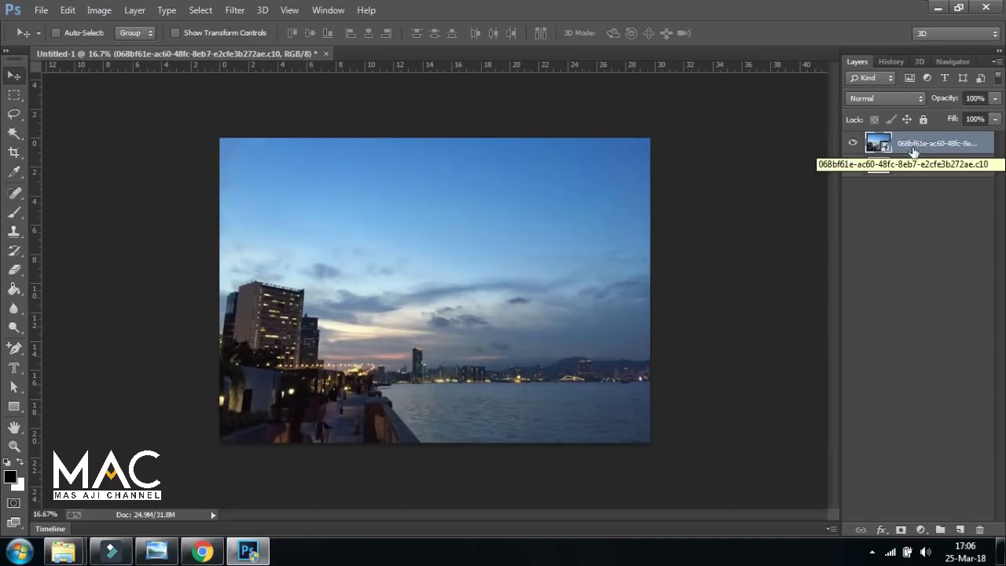
mouse_move(929, 149)
left_mouse_down()
mouse_move(915, 153)
mouse_move(919, 181)
left_mouse_up()
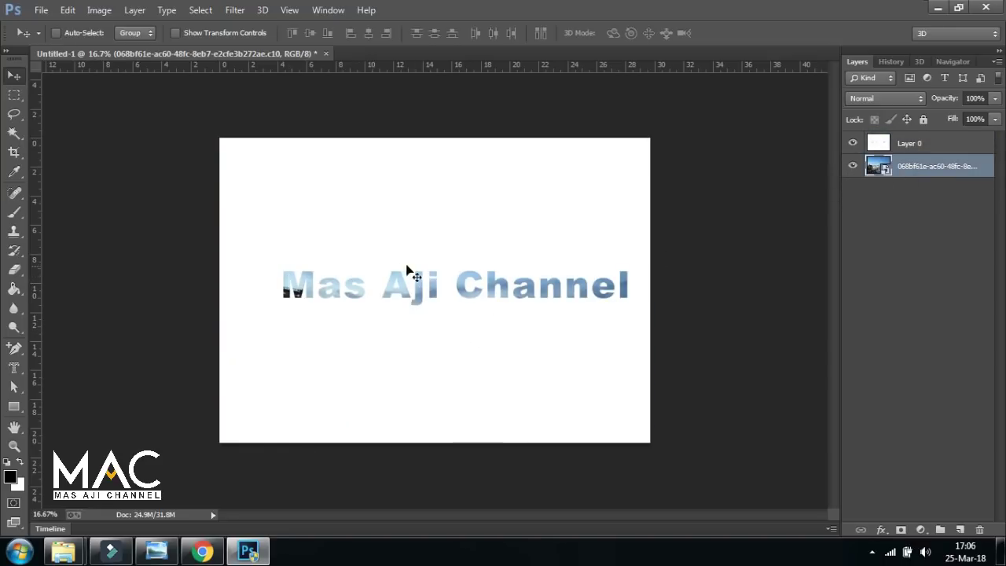
Toggle visibility of the photo and Layer 0 to check the cut-out, then select Layer 0
left_click(854, 166)
left_click(854, 166)
left_click(854, 143)
left_click(854, 143)
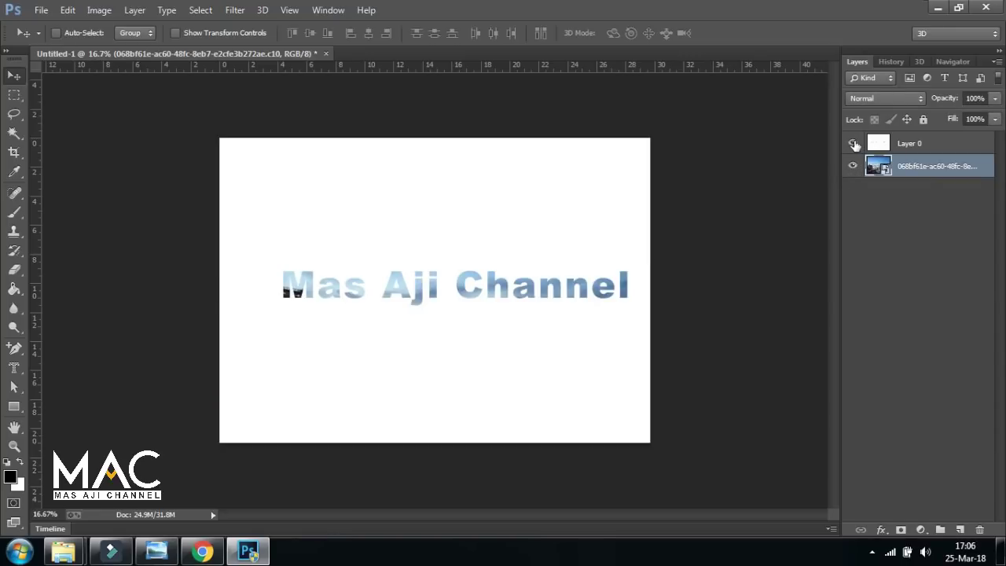
left_click(926, 147)
Apply a Drop Shadow with default settings to Layer 0
left_click(884, 533)
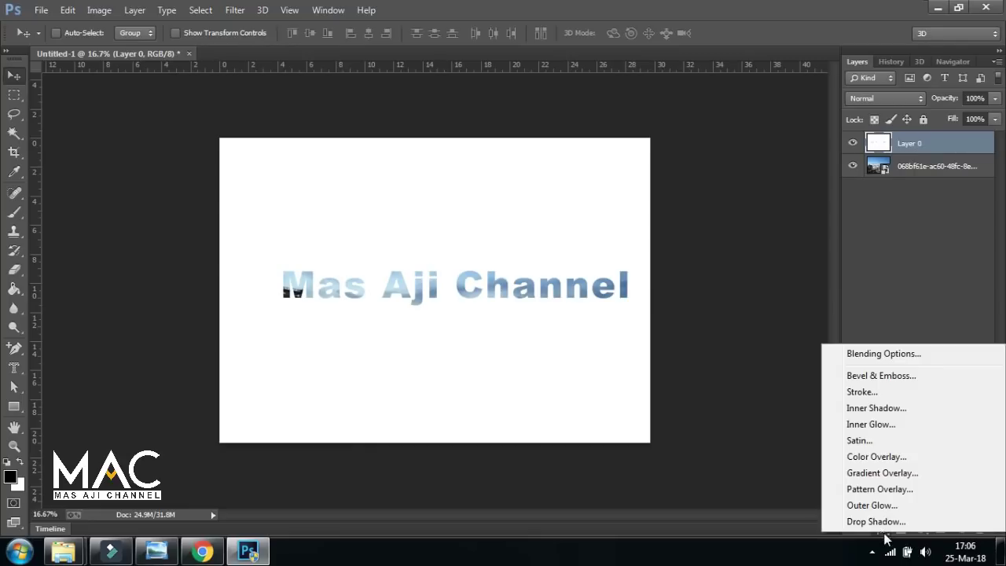
left_click(886, 518)
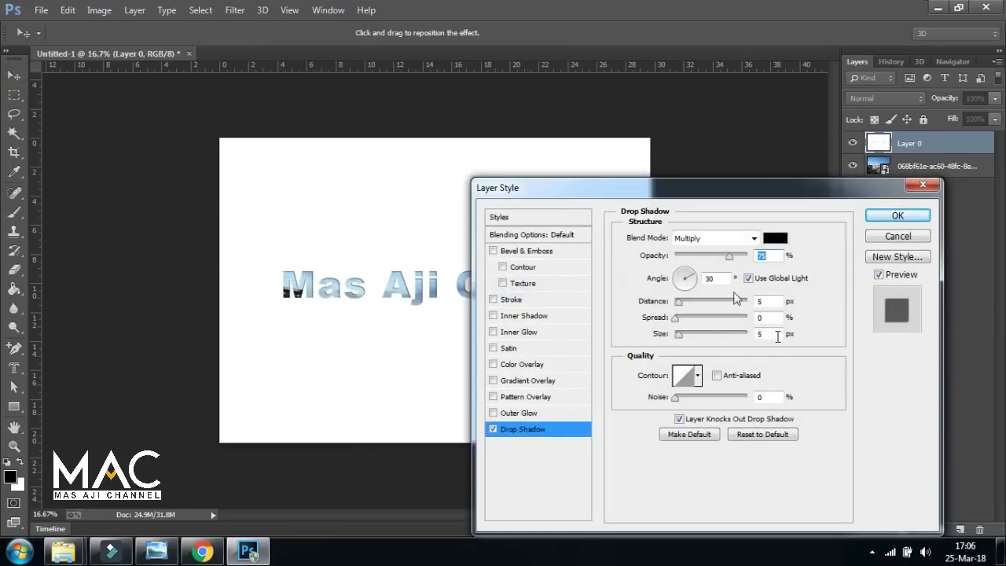
left_click_drag(676, 179, 717, 154)
left_click(950, 196)
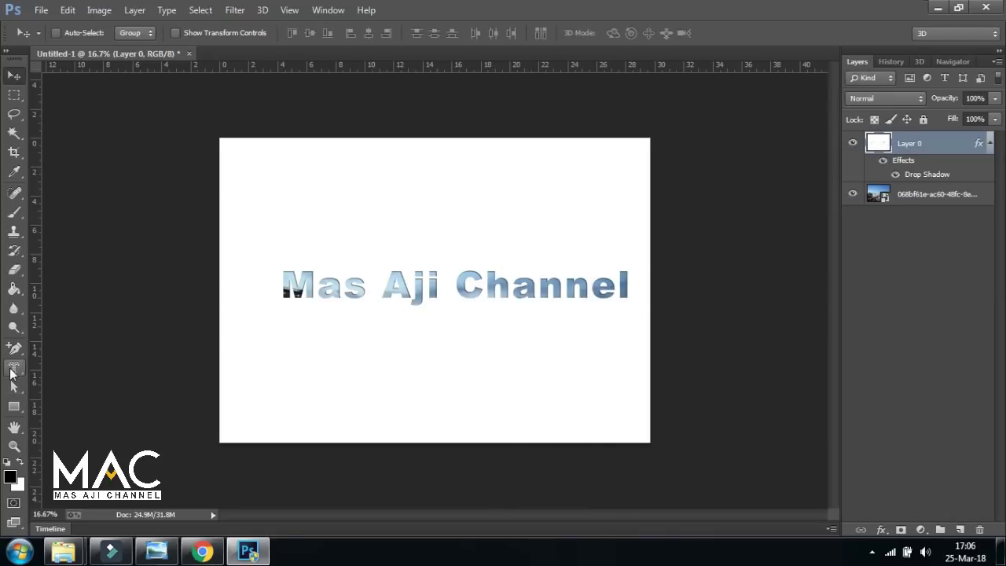
left_click(14, 368)
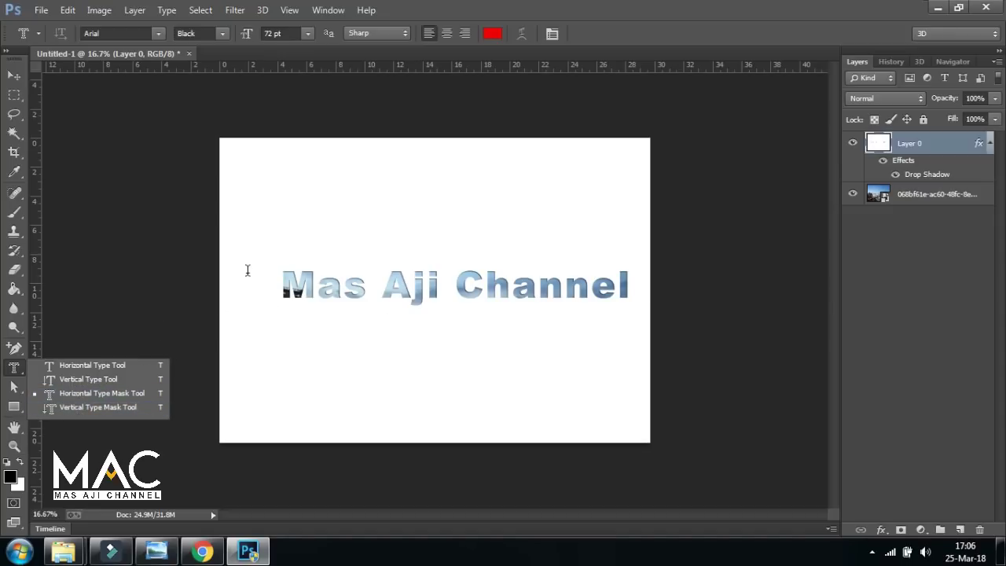
left_click(78, 407)
left_click(312, 364)
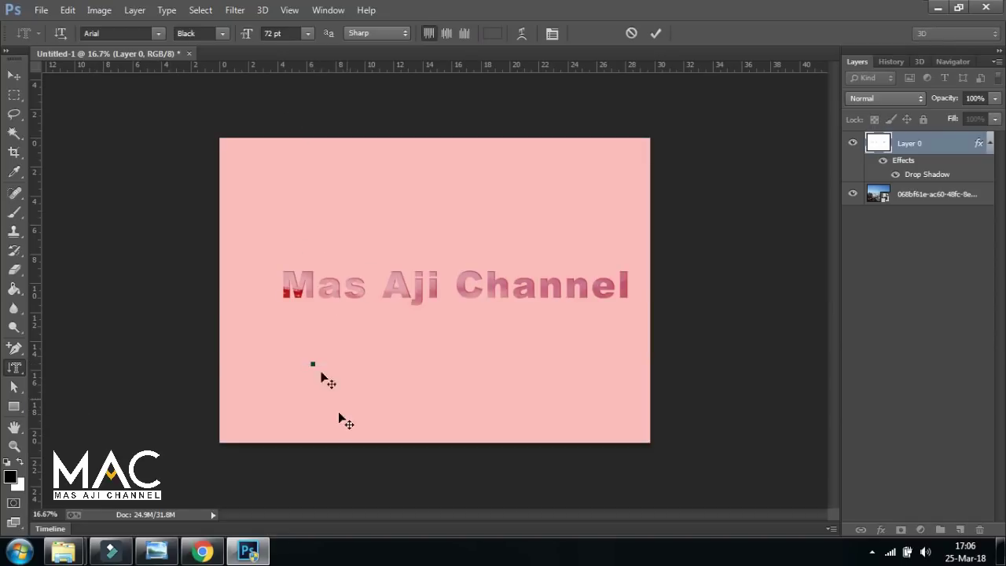
left_click(14, 387)
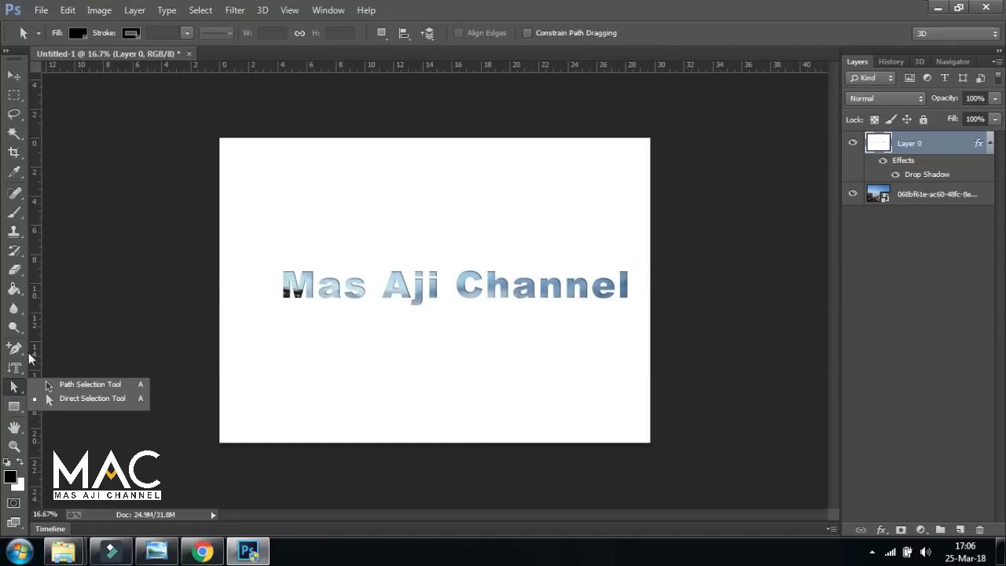
left_click(14, 348)
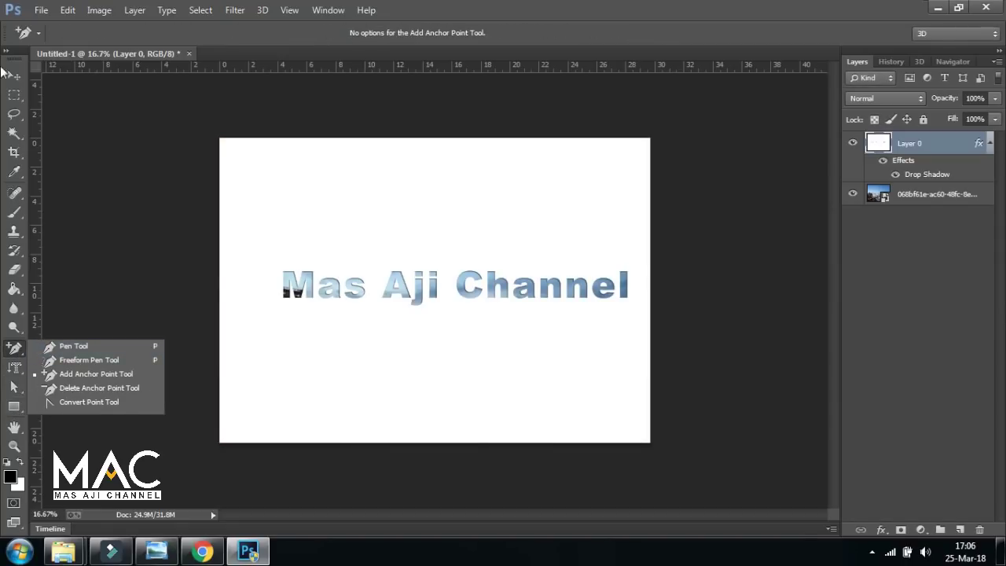
left_click(14, 75)
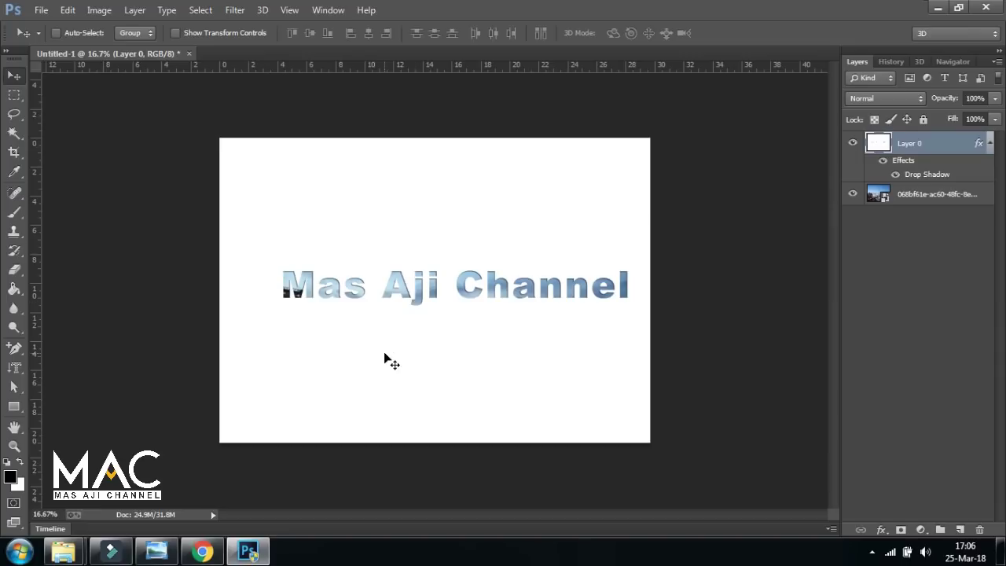